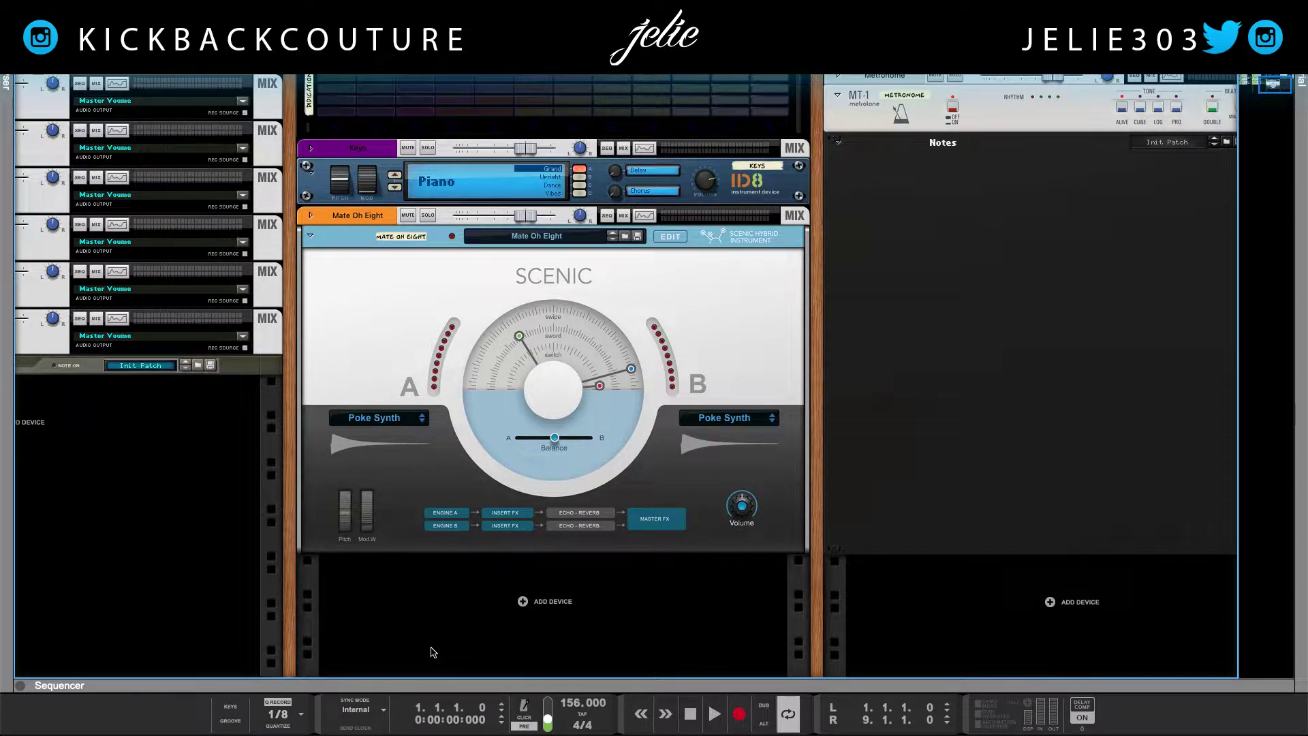
# Select the Mate Oh Eight Scenic instrument in the rack and open the sequencer area
pyautogui.click(332, 331)
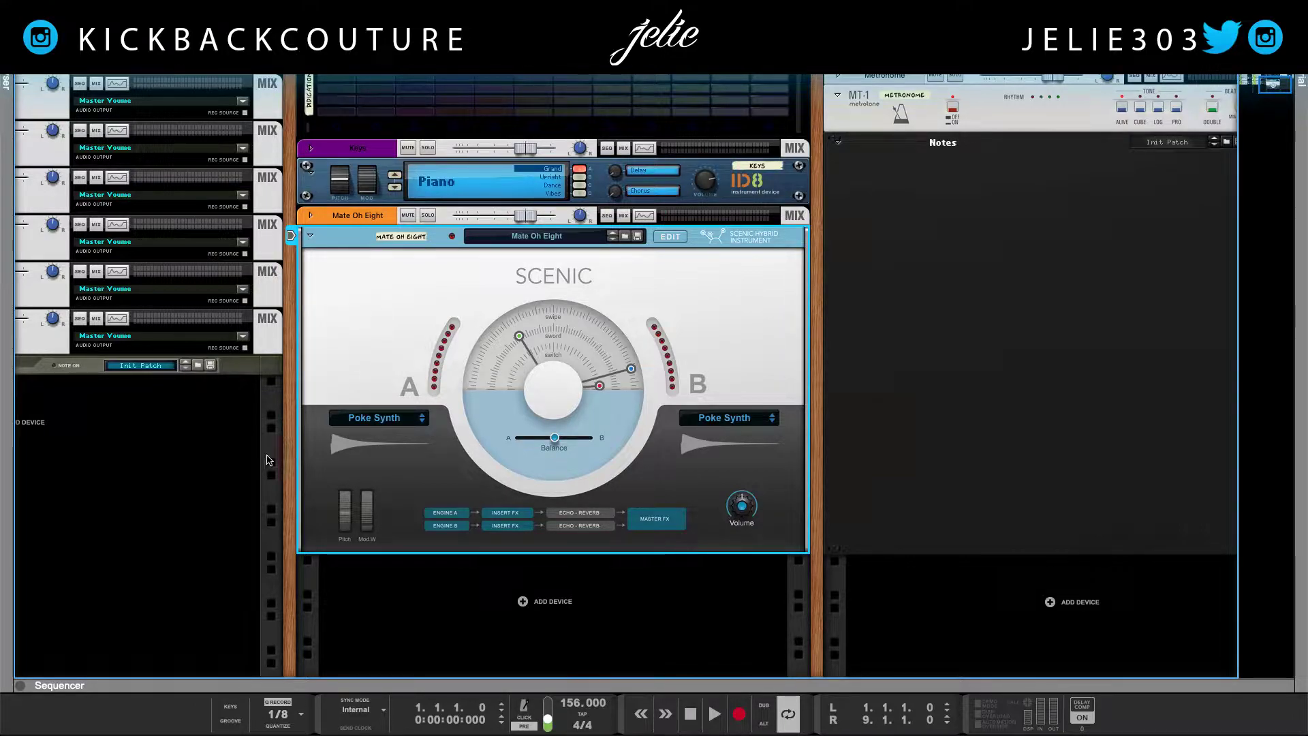
pyautogui.moveTo(285, 466); pyautogui.dragTo(302, 417)
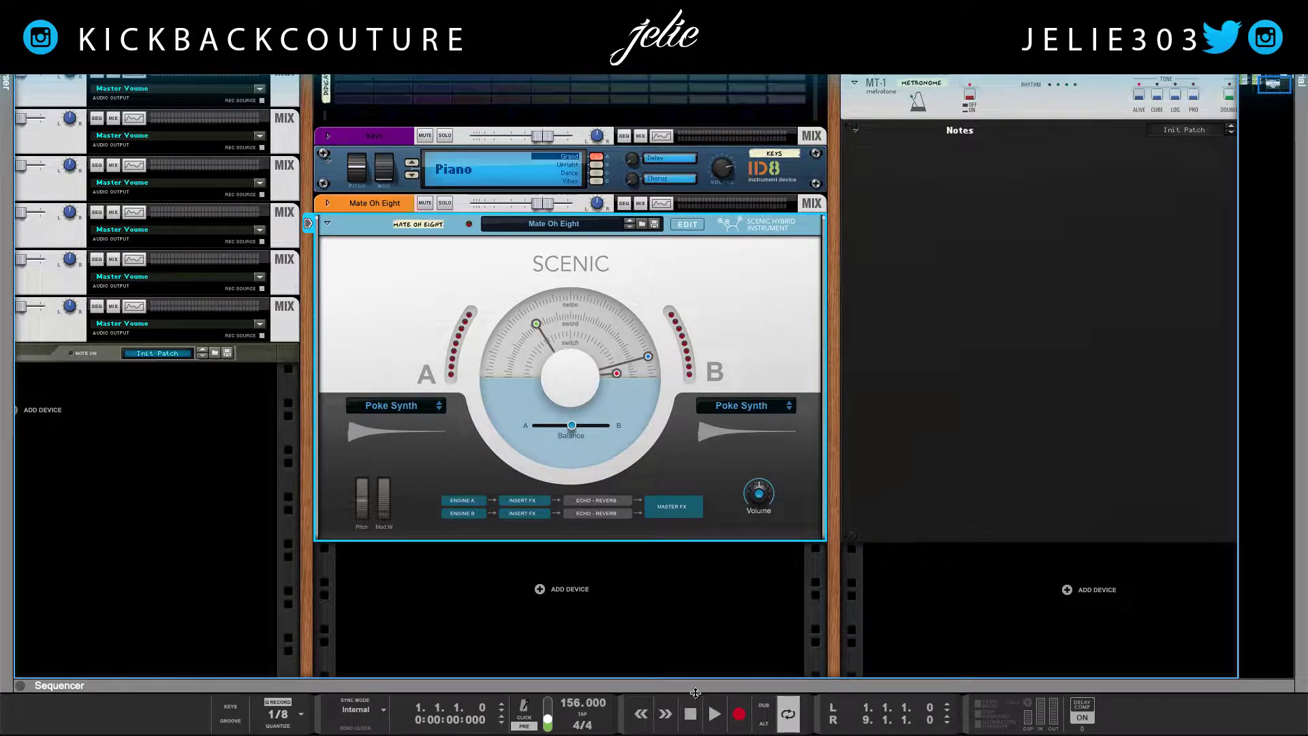
pyautogui.click(698, 687)
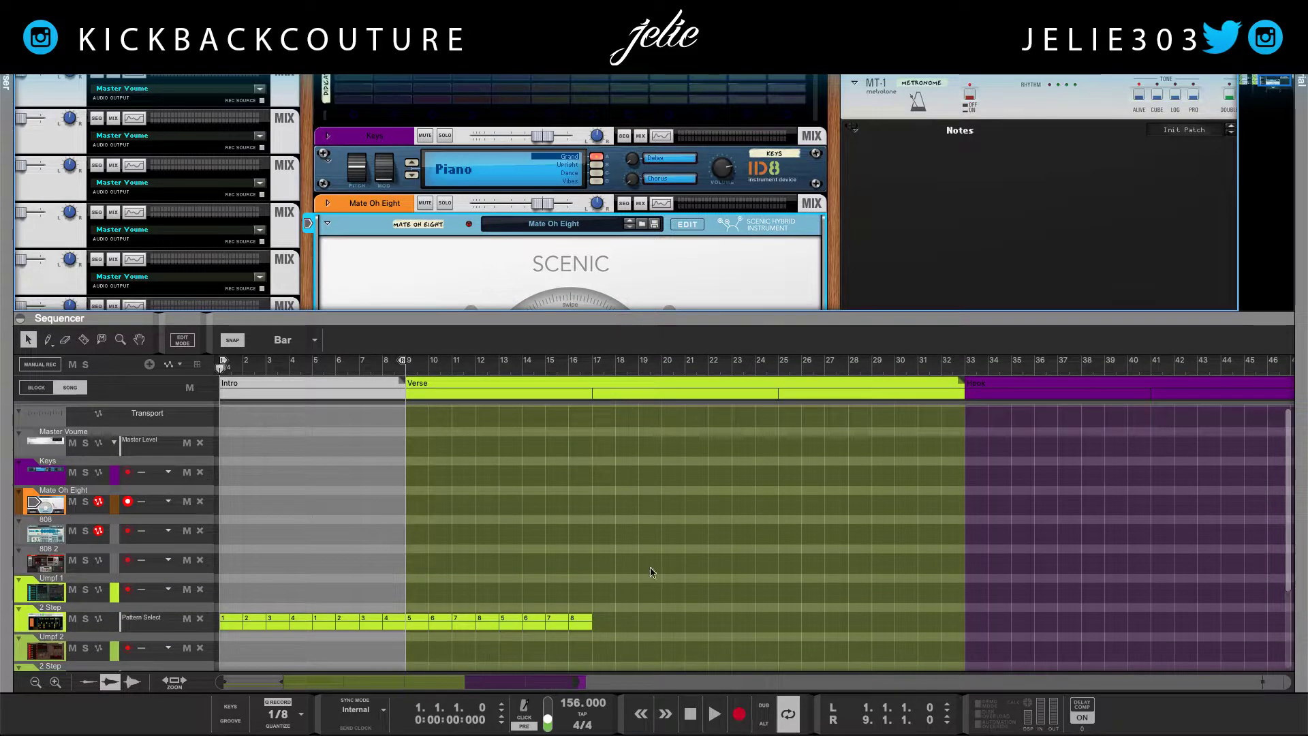
# Play back the four-bar Mate Oh Eight clip in the Intro and examine its notes
pyautogui.click(714, 714)
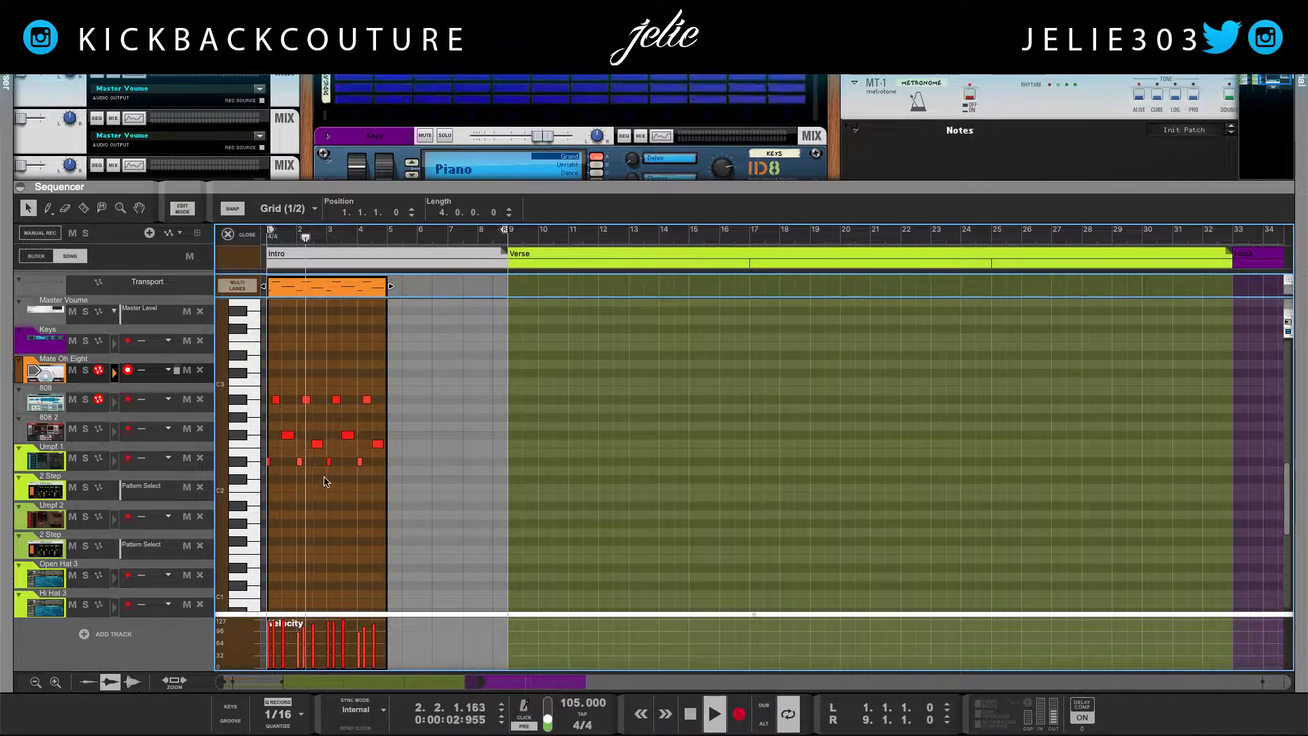
pyautogui.scroll(6, 324, 488)
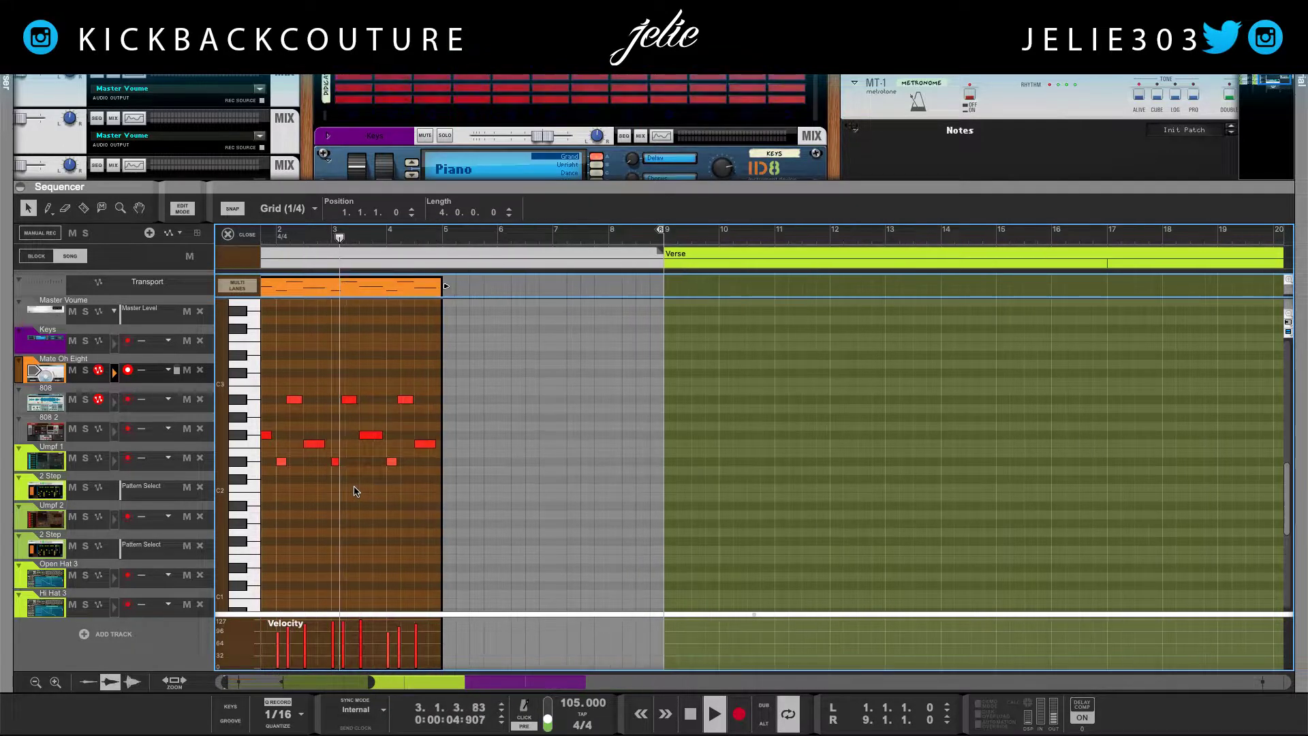
pyautogui.hscroll(-3, 359, 493)
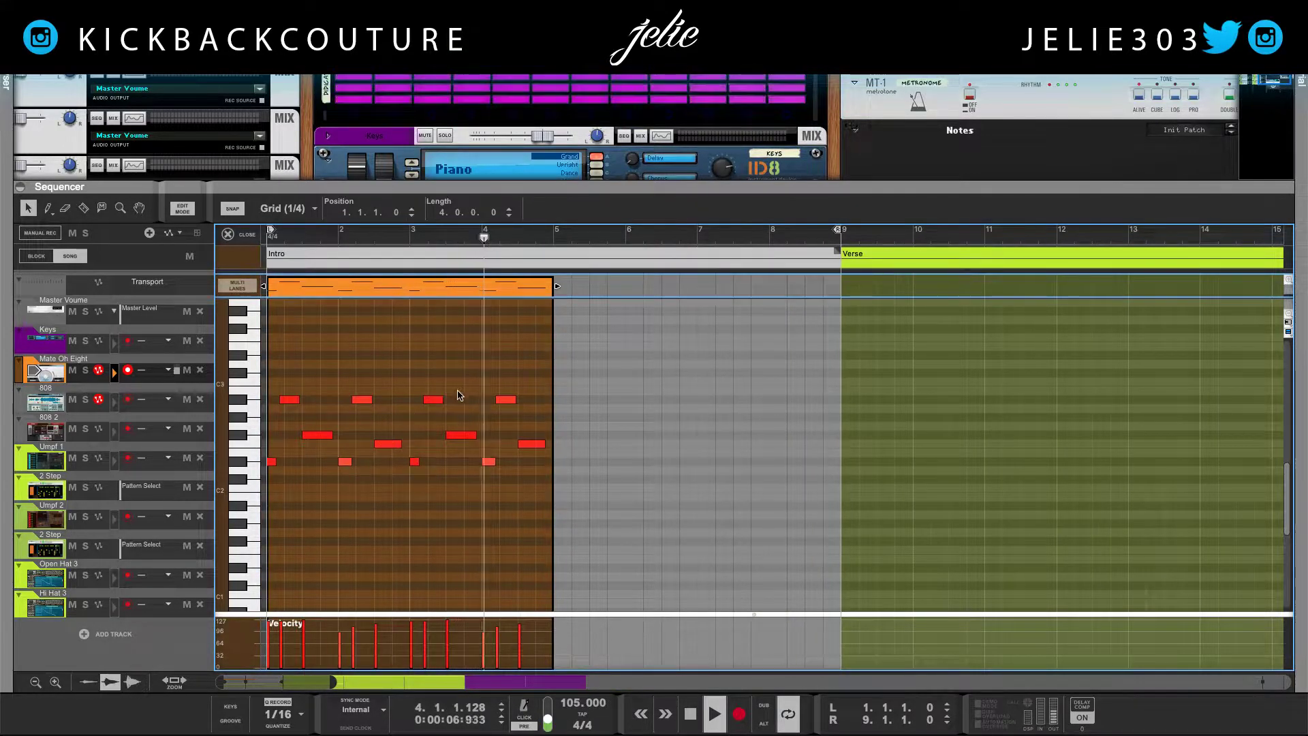
pyautogui.hotkey('ctrl', 'a')
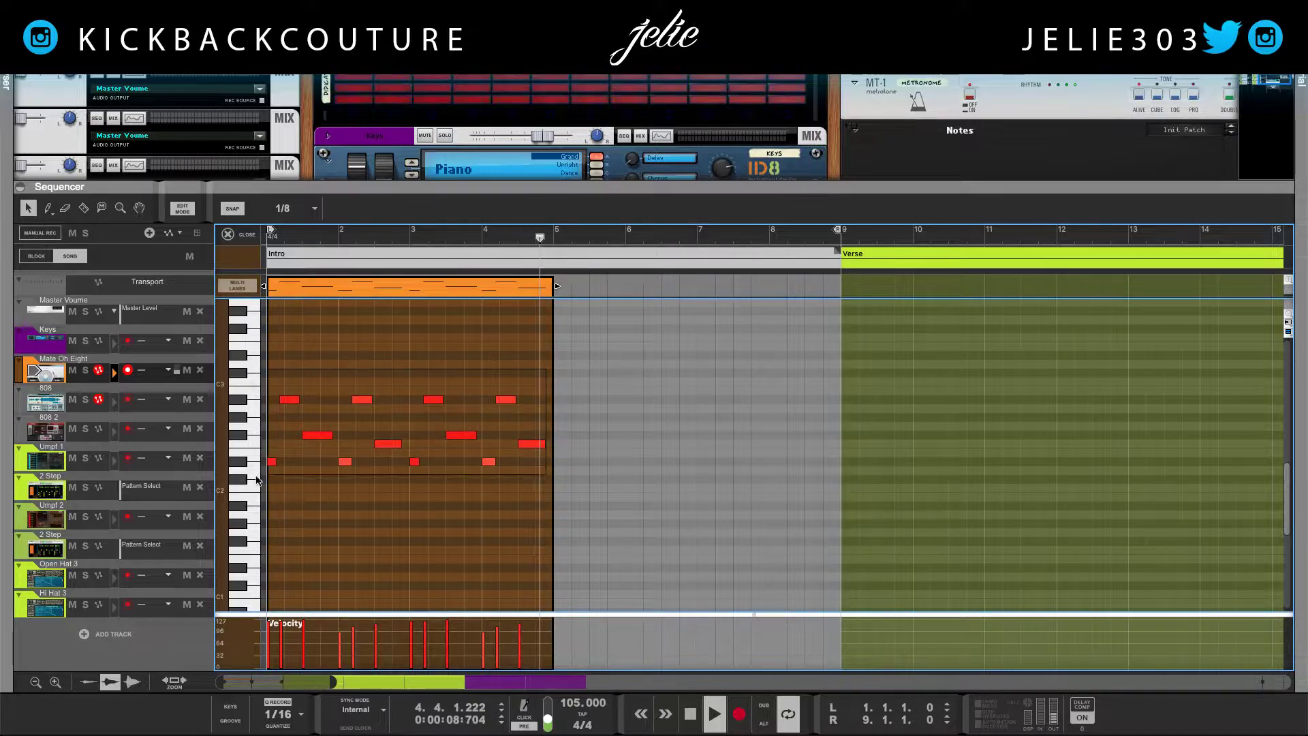
pyautogui.press('space')
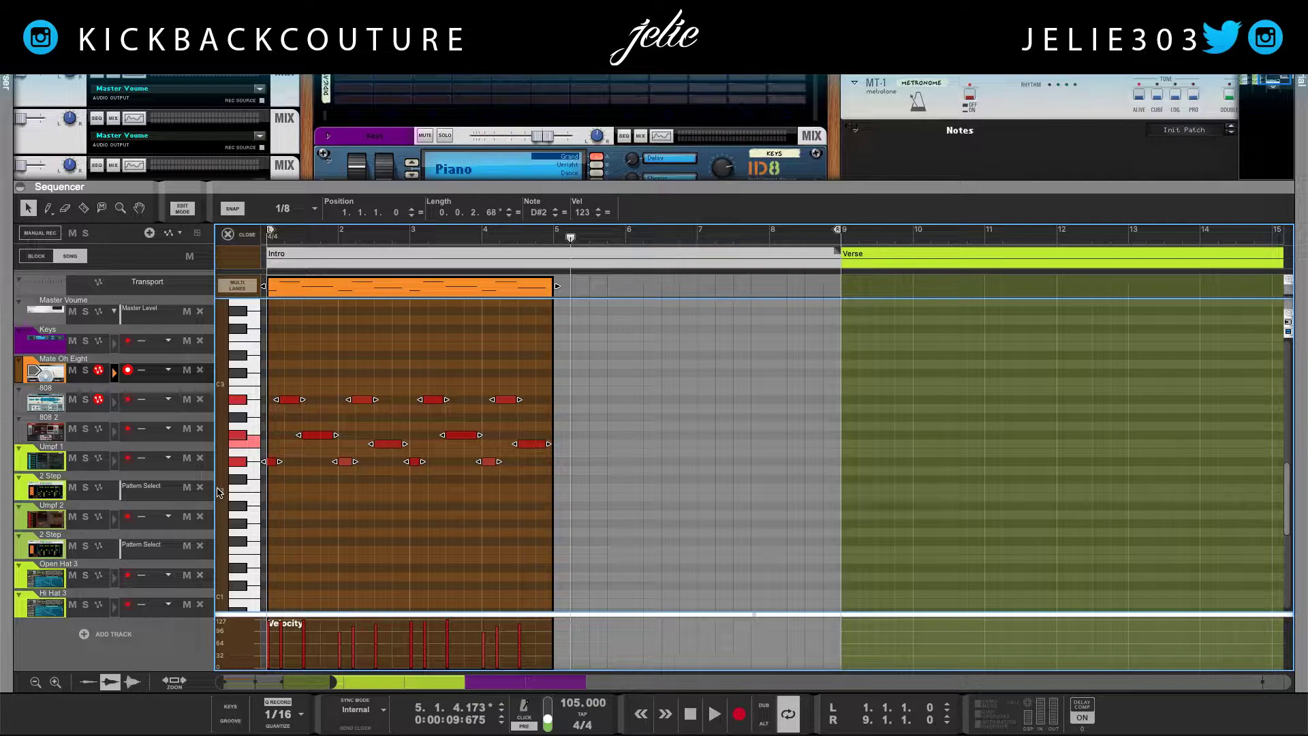
pyautogui.press('space')
pyautogui.click(397, 499)
pyautogui.press('space')
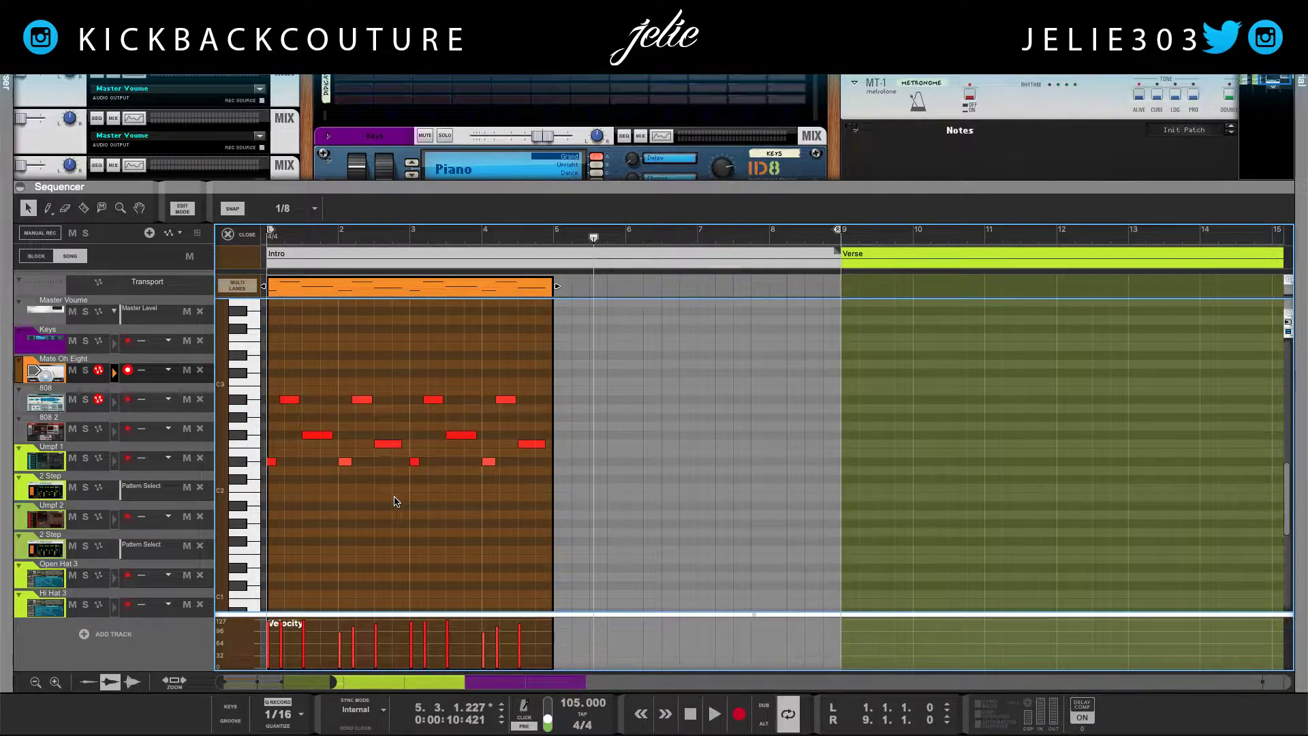
pyautogui.hotkey('shift', 'Return')
pyautogui.press('space')
pyautogui.scroll(3, 352, 457)
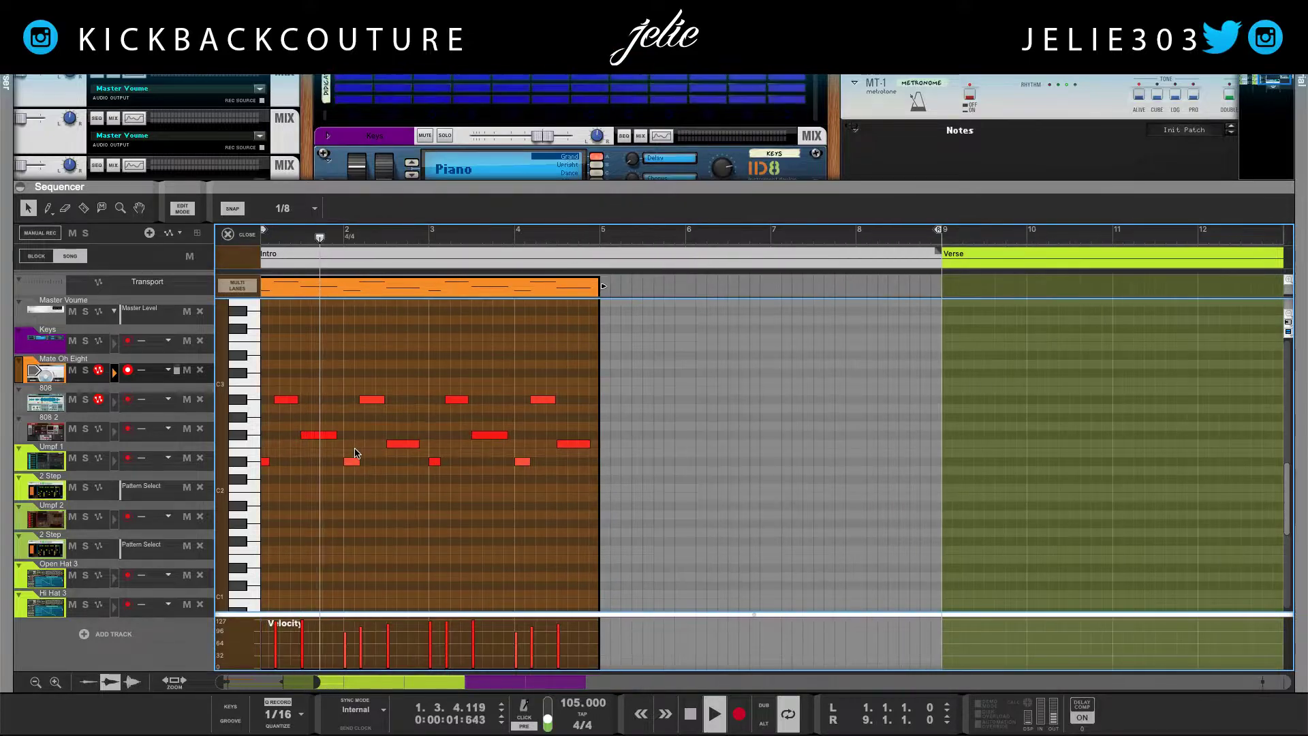
# Duplicate the Mate Oh Eight clip into bars 5 to 8 of the Intro and join both clips into one
pyautogui.hotkey('ctrl', 'd')
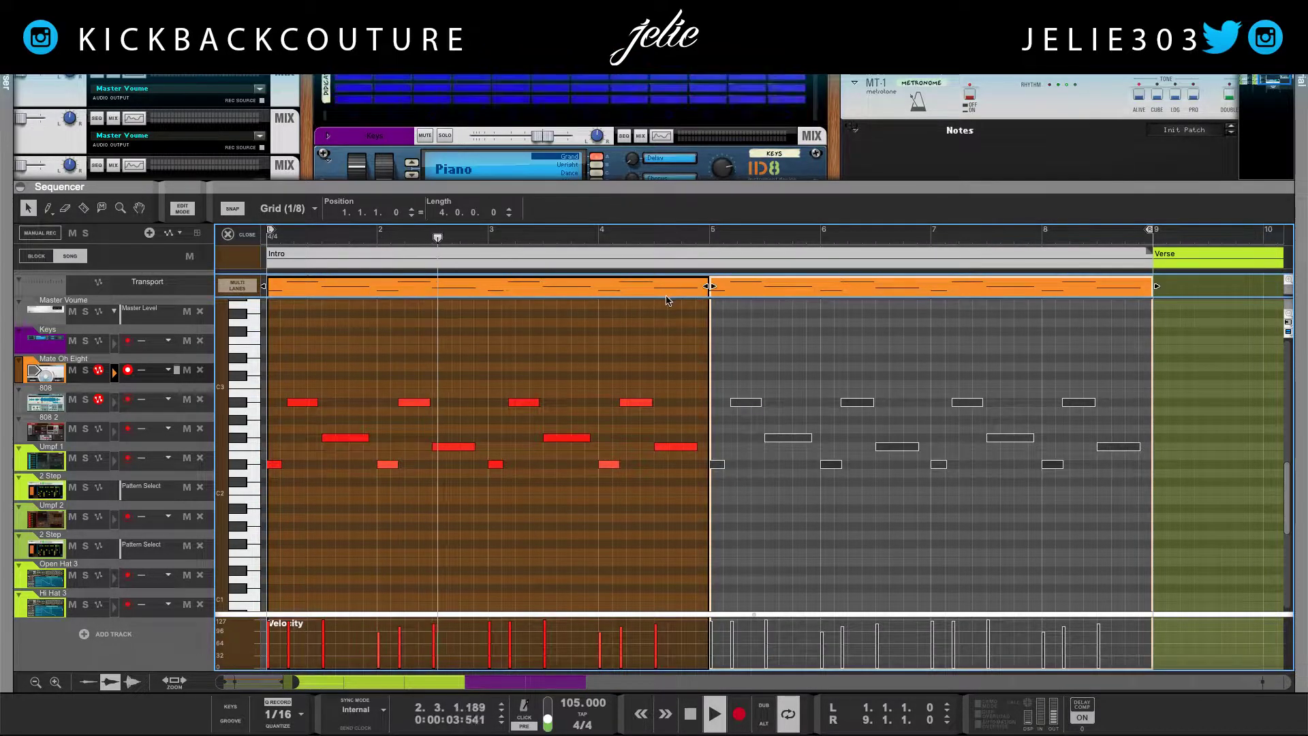
pyautogui.click(665, 293)
pyautogui.hotkey('ctrl', 'j')
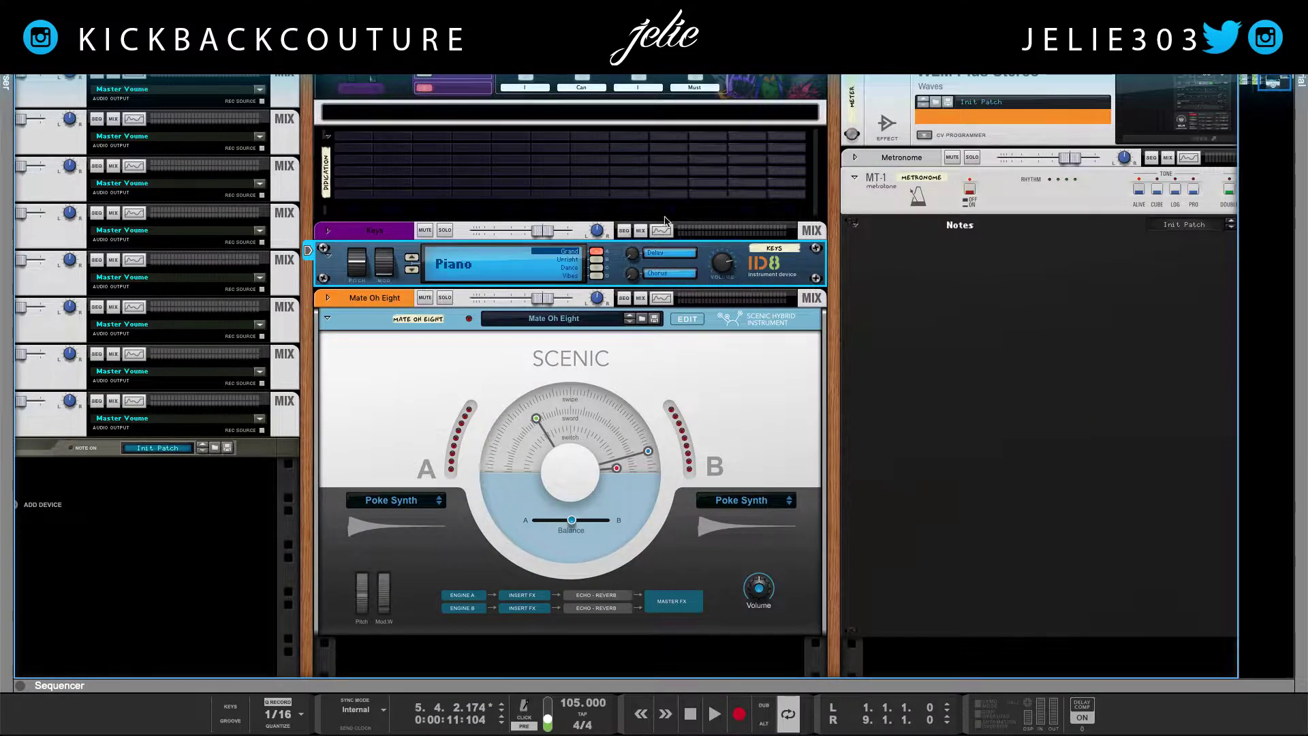
# Draw an eight-bar clip on the Keys track from bar 1 across the Intro and open it for note editing
pyautogui.click(624, 232)
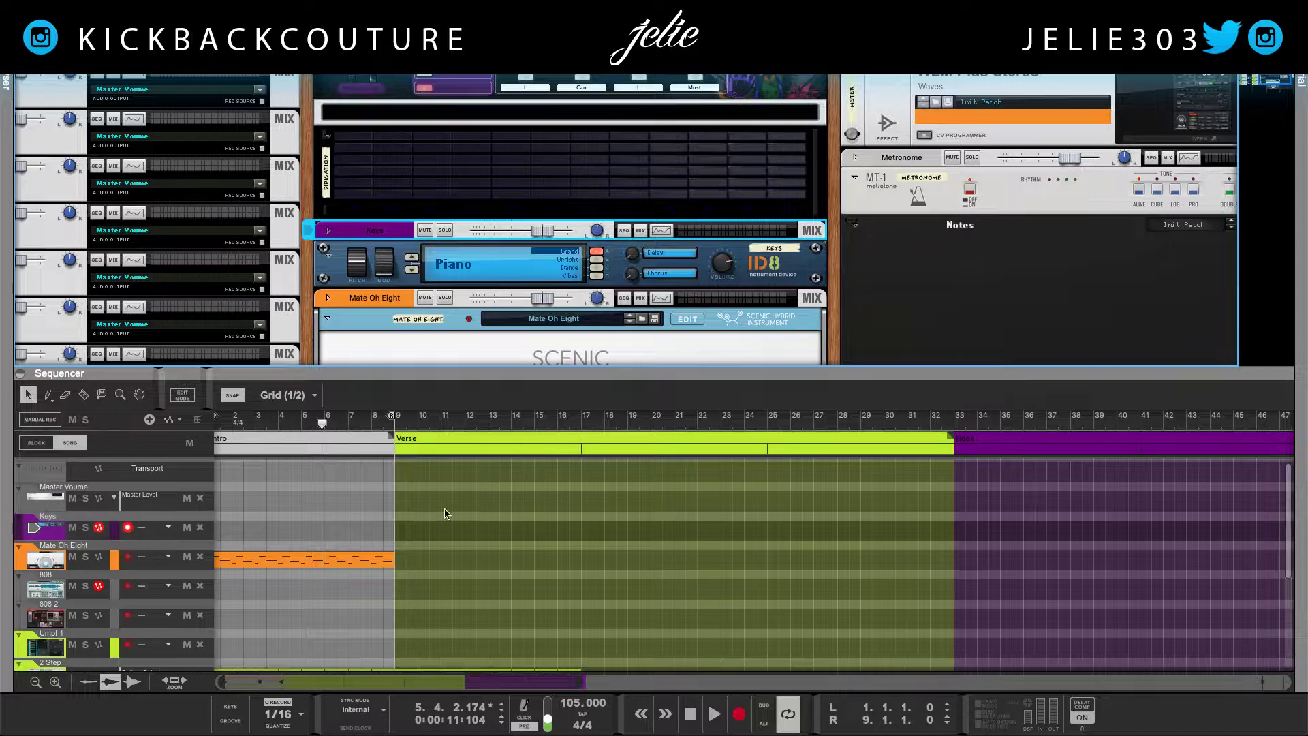
pyautogui.hscroll(-1, 241, 527)
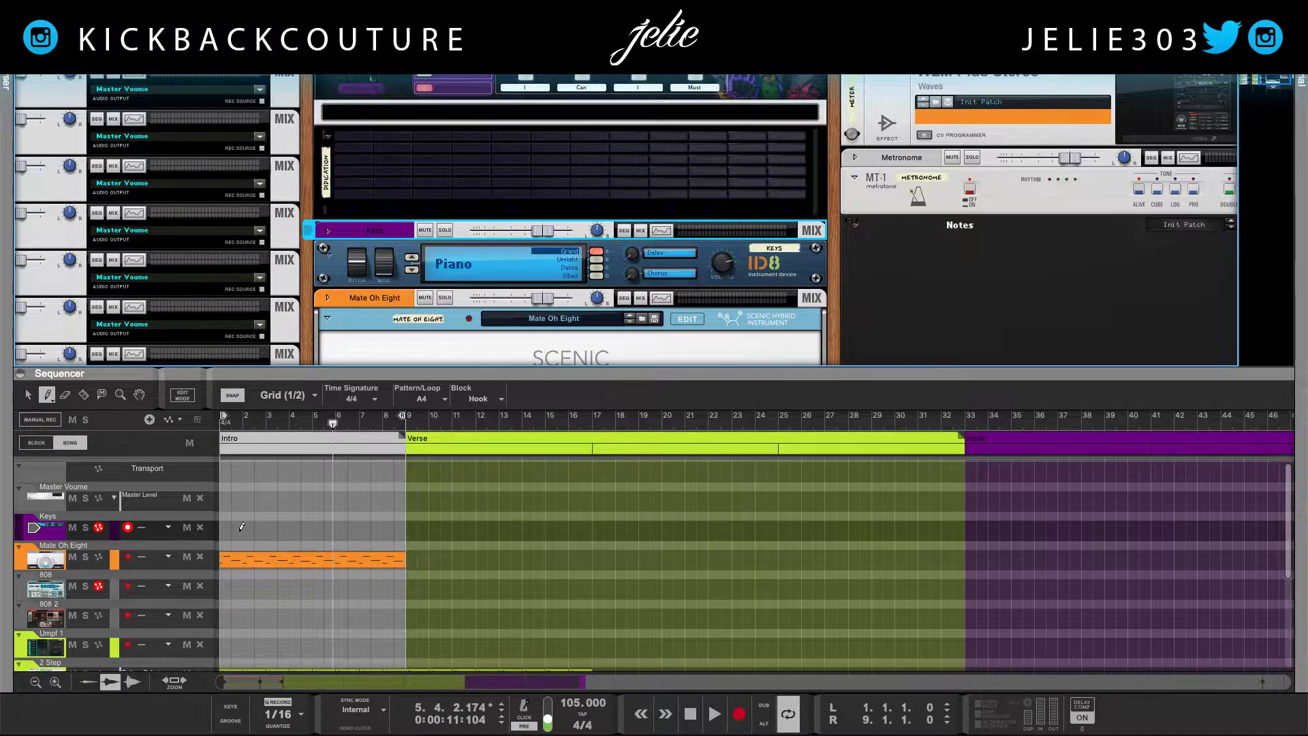
pyautogui.moveTo(228, 526); pyautogui.dragTo(374, 528)
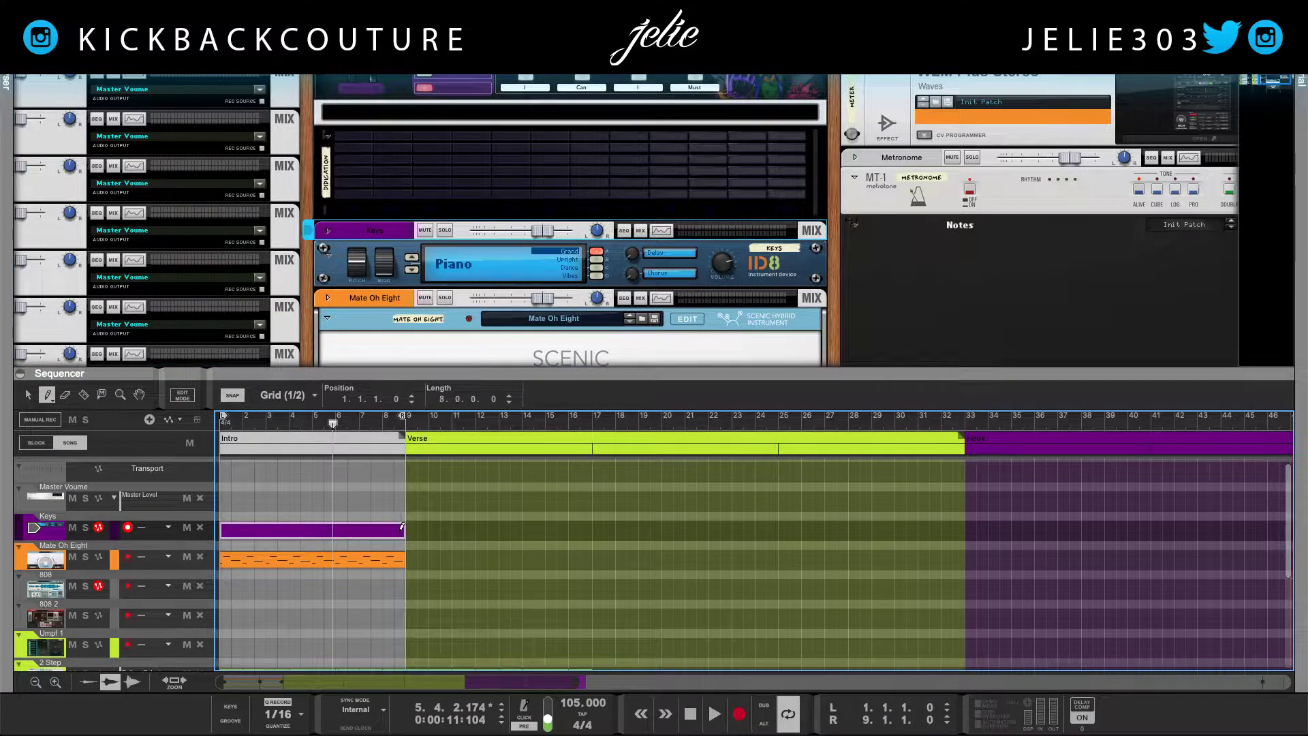
pyautogui.press('q')
pyautogui.doubleClick(365, 532)
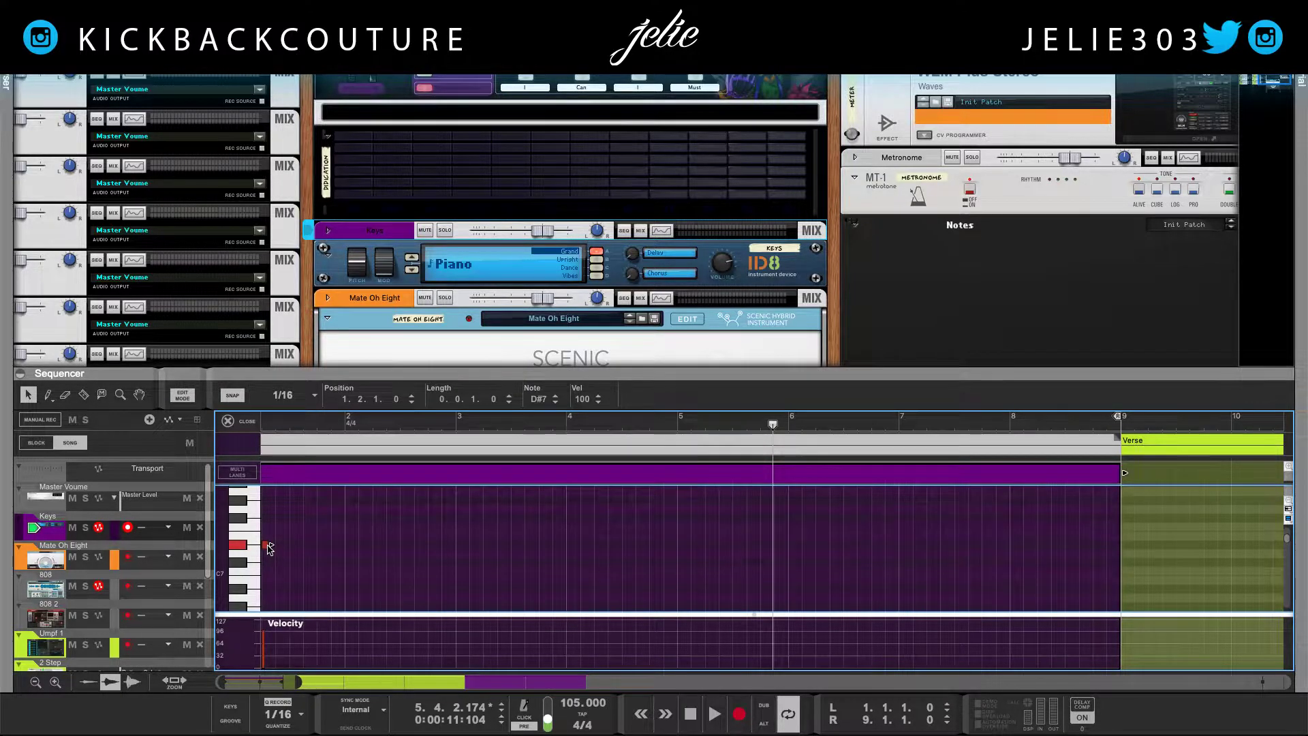
# Set the snap value to Grid at 1/8 and place an eighth note on D#5 at the start of the Keys clip
pyautogui.click(293, 395)
pyautogui.click(295, 394)
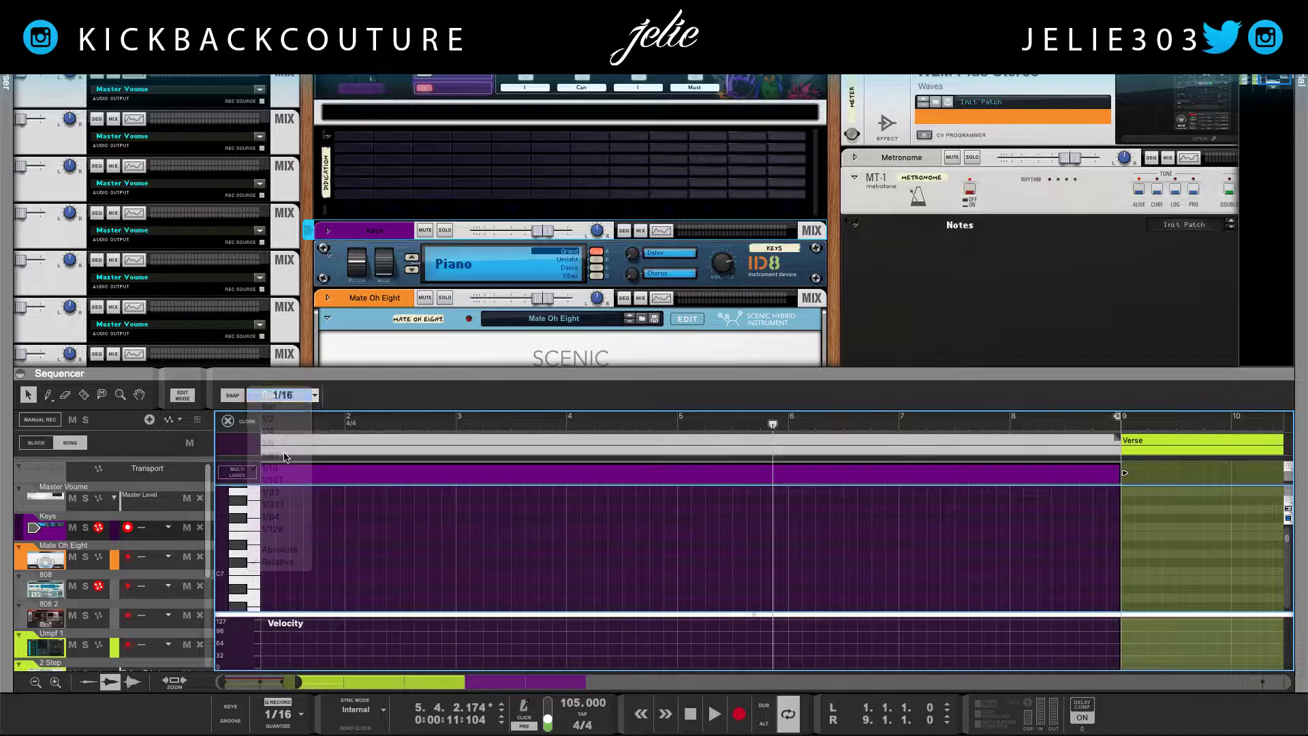
pyautogui.press('h')
pyautogui.press('h')
pyautogui.press('h')
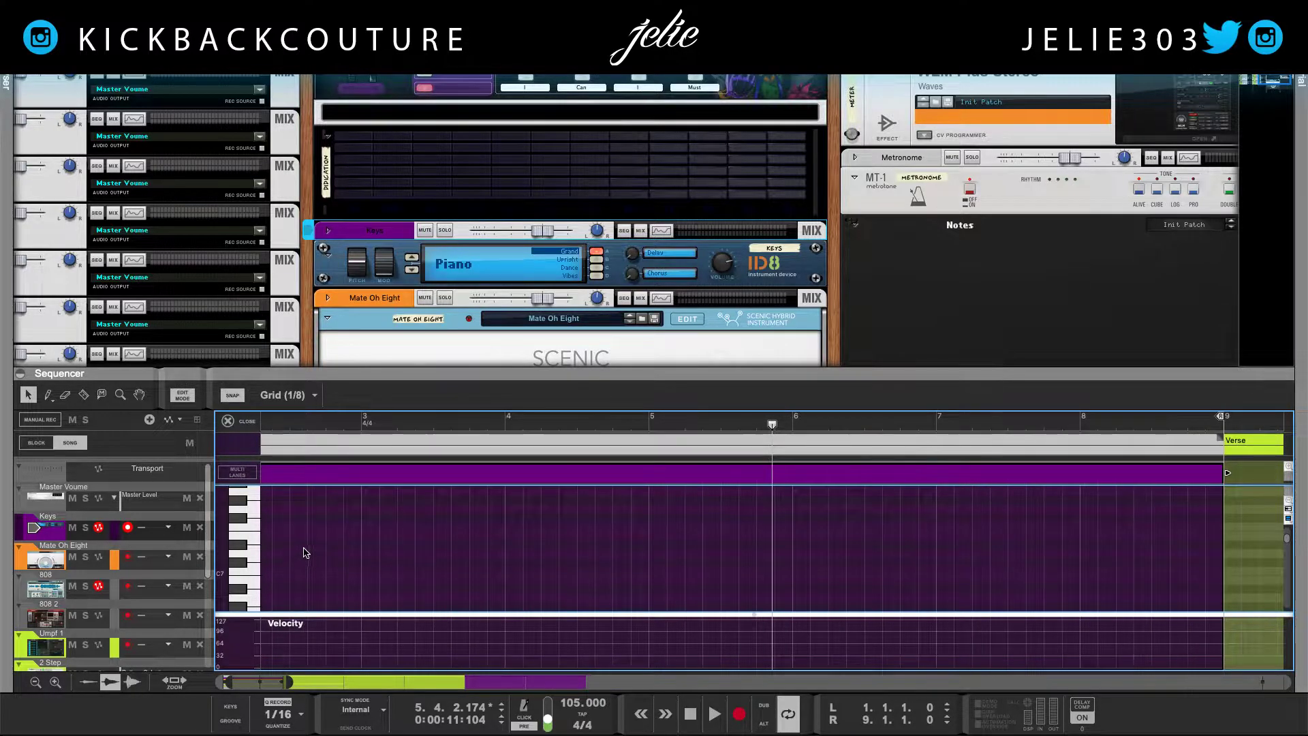
pyautogui.hscroll(-3, 304, 553)
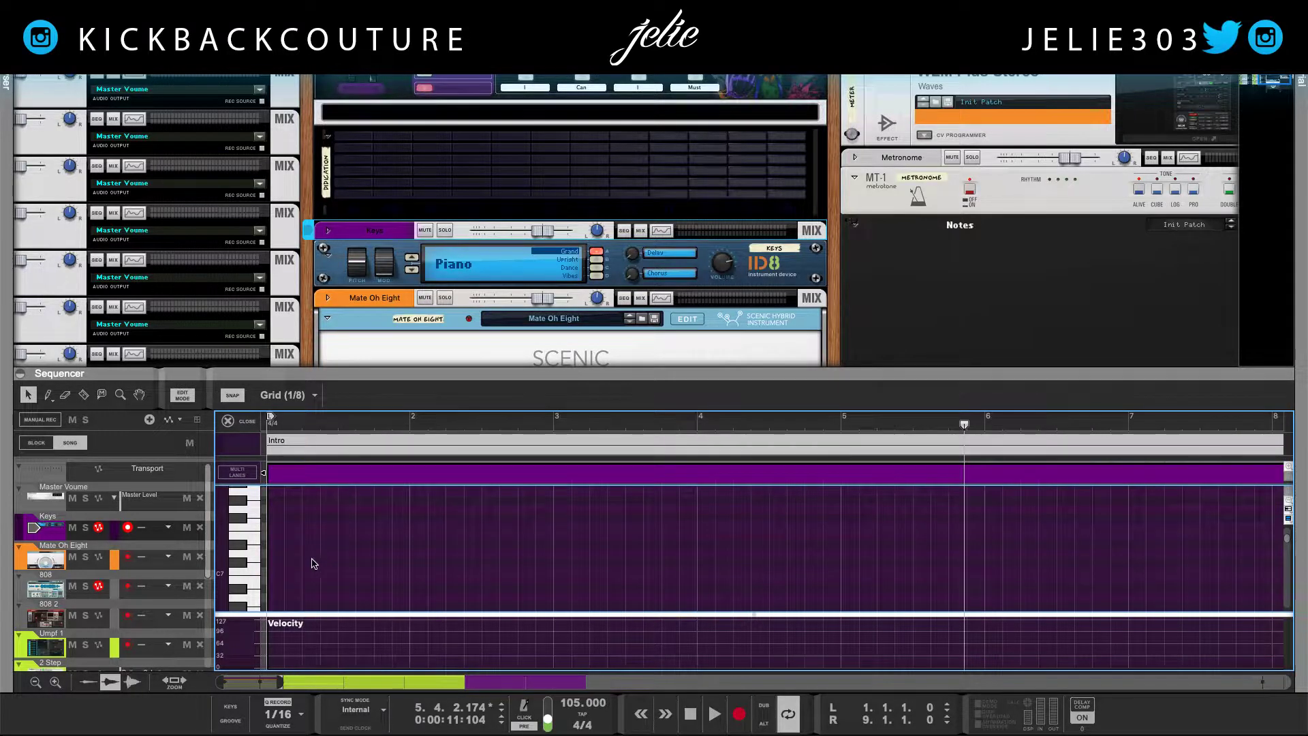
pyautogui.click(274, 538)
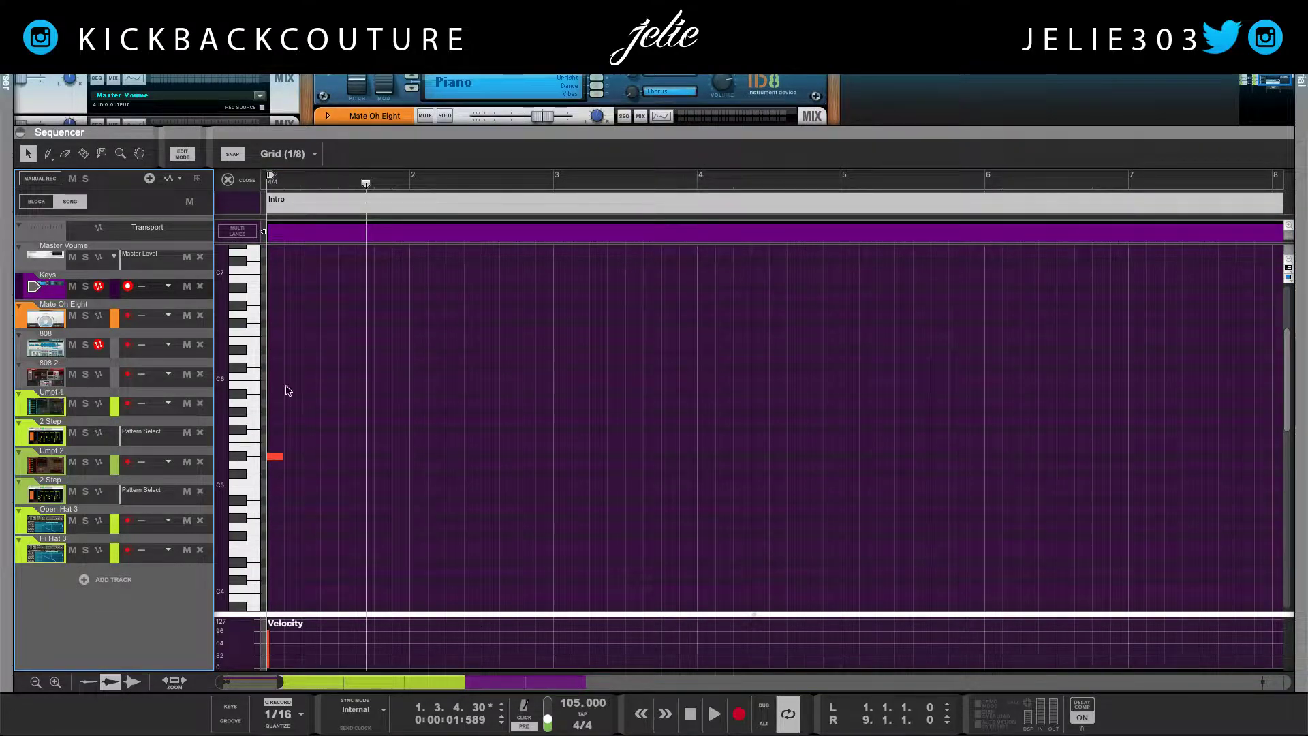
# Show the Mate Oh Eight lane's notes together with the Keys lane, then make the Keys lane active by selecting its D#5 note
pyautogui.click(243, 237)
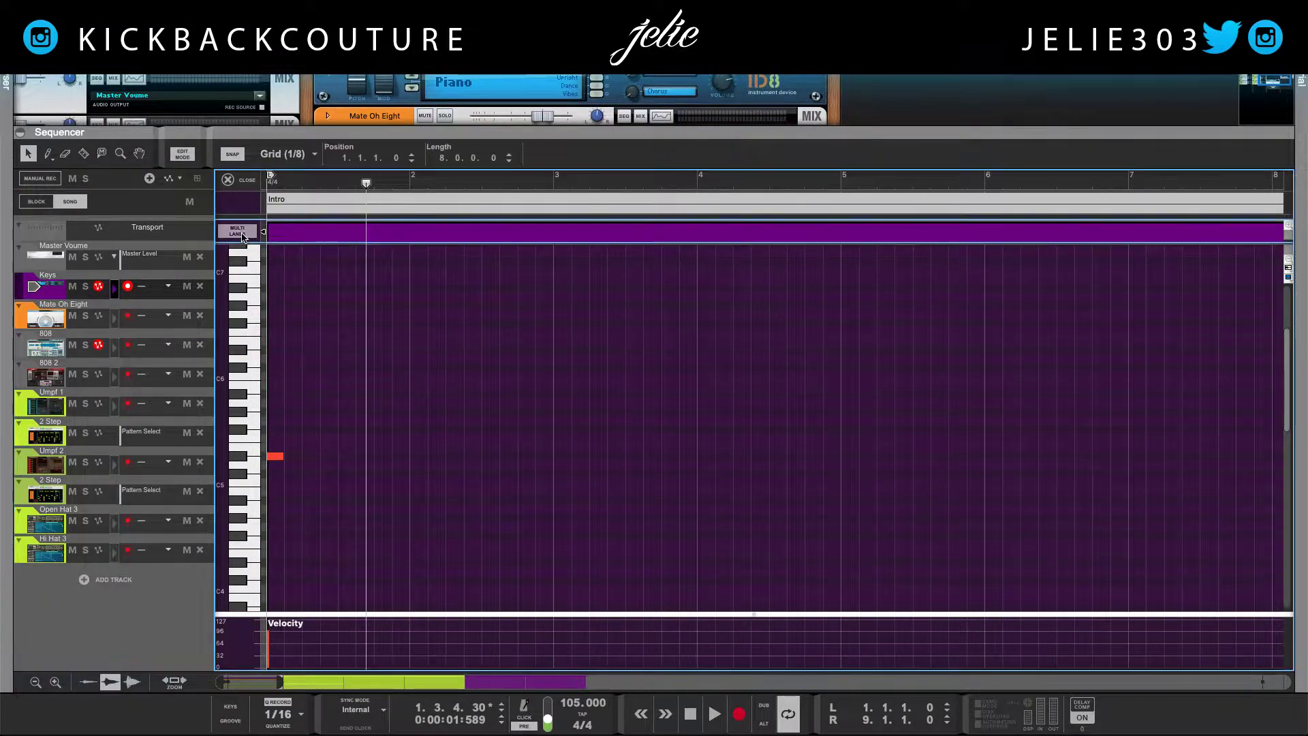
pyautogui.click(114, 325)
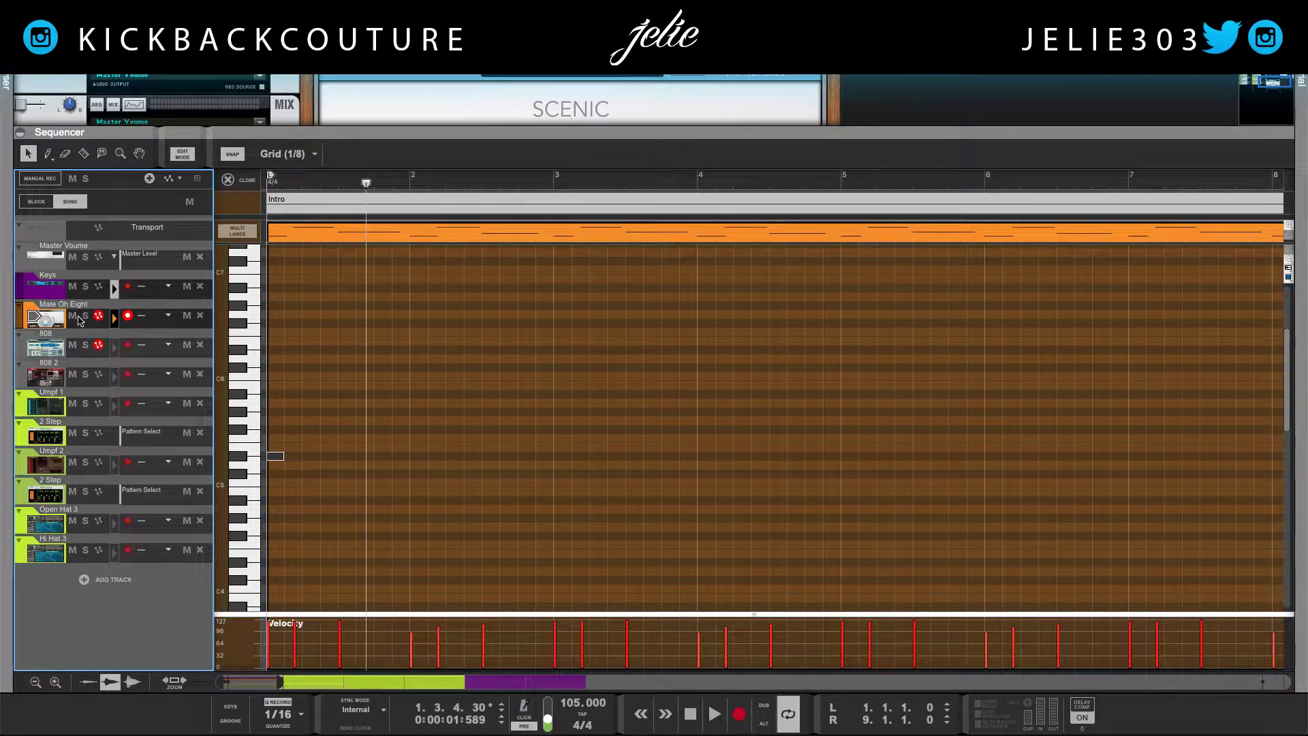
pyautogui.scroll(-6, 286, 408)
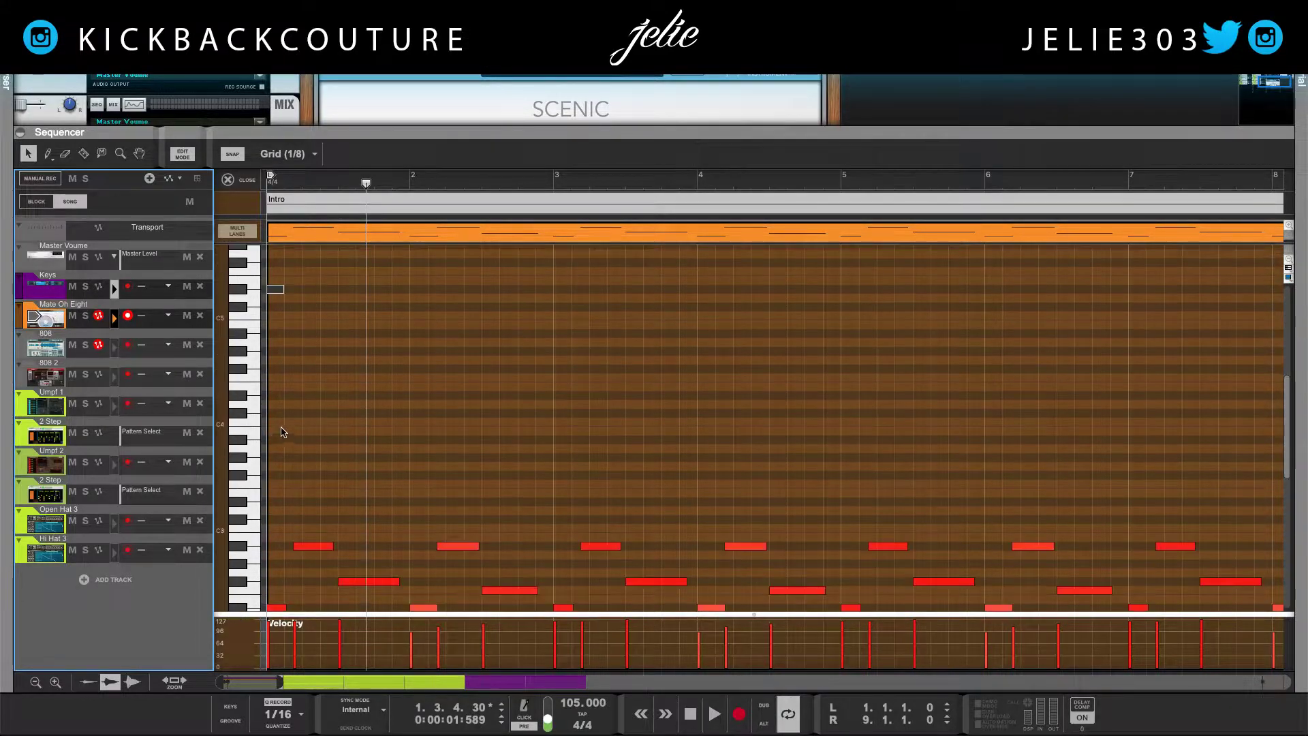
pyautogui.scroll(-2, 293, 409)
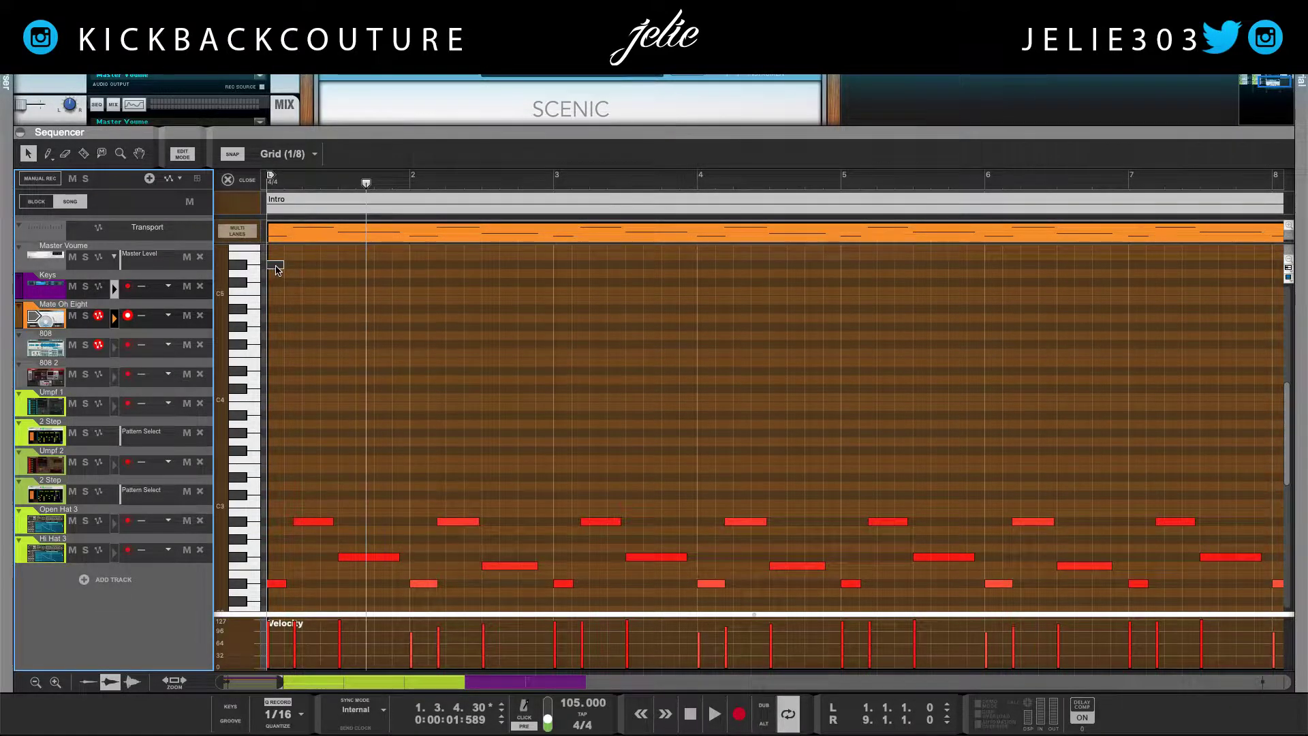
pyautogui.click(276, 266)
# Add two eighth notes on A#5 at positions 1.1.3 and 1.2.1 in the Keys clip and play them back
pyautogui.scroll(4, 331, 371)
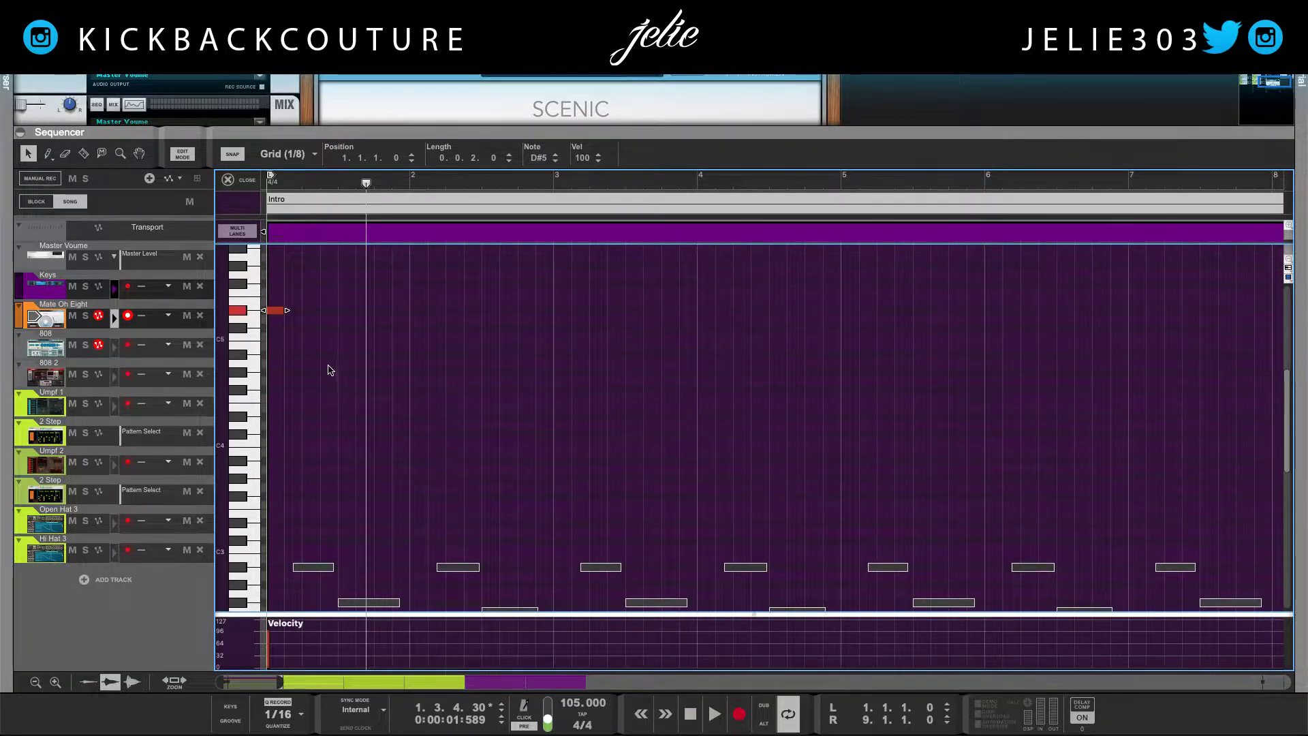
pyautogui.scroll(1, 304, 283)
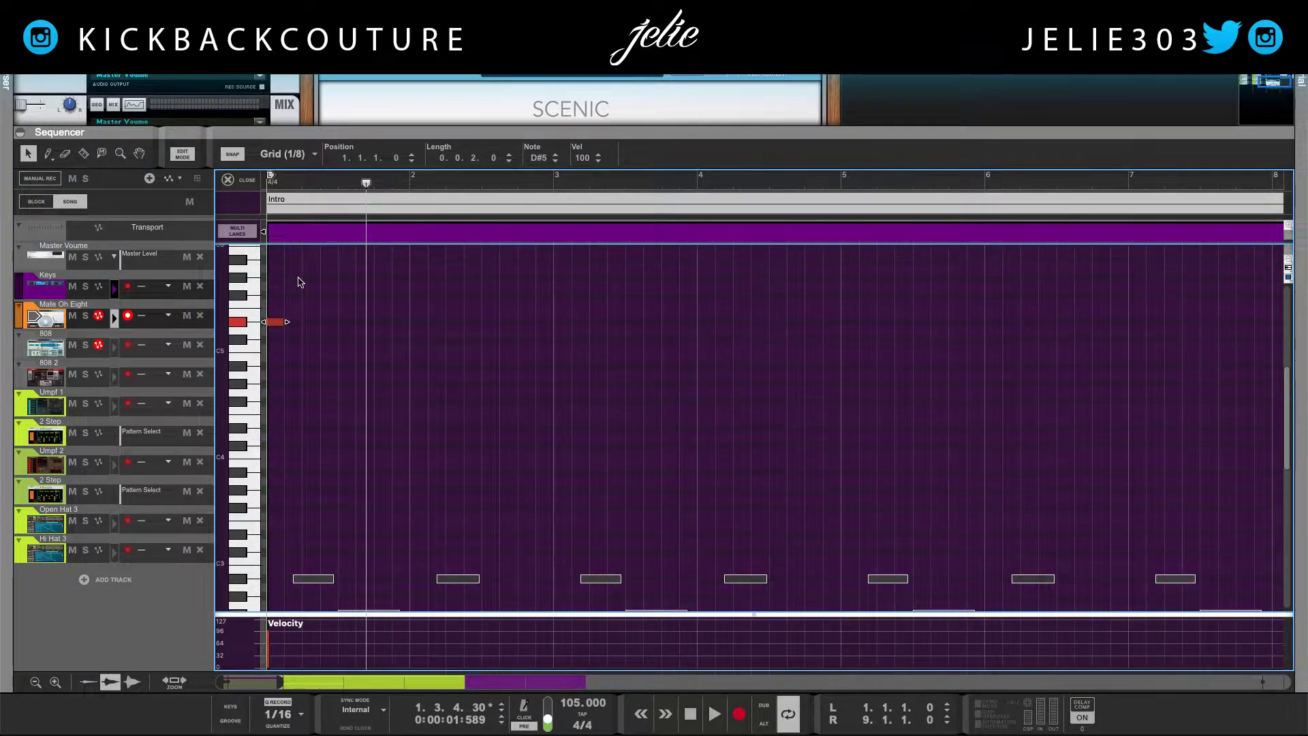
pyautogui.click(293, 263)
pyautogui.click(313, 264)
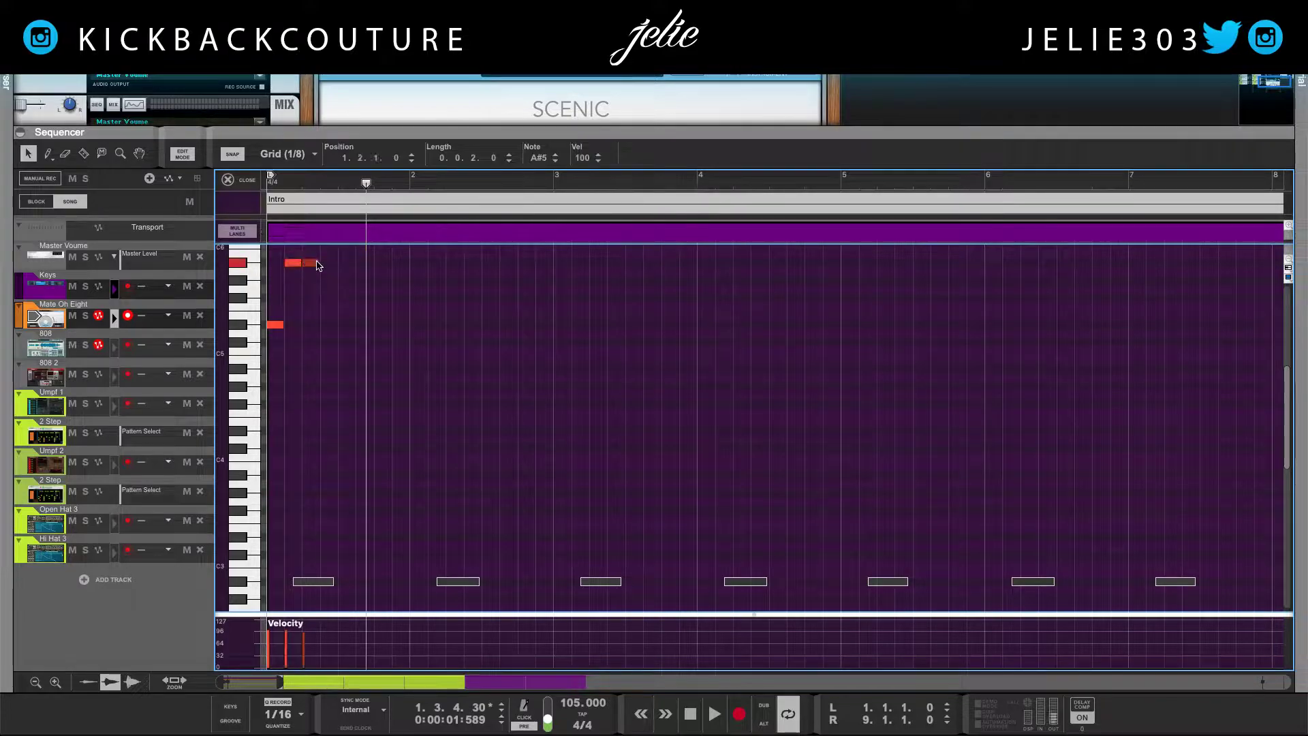
pyautogui.press('space')
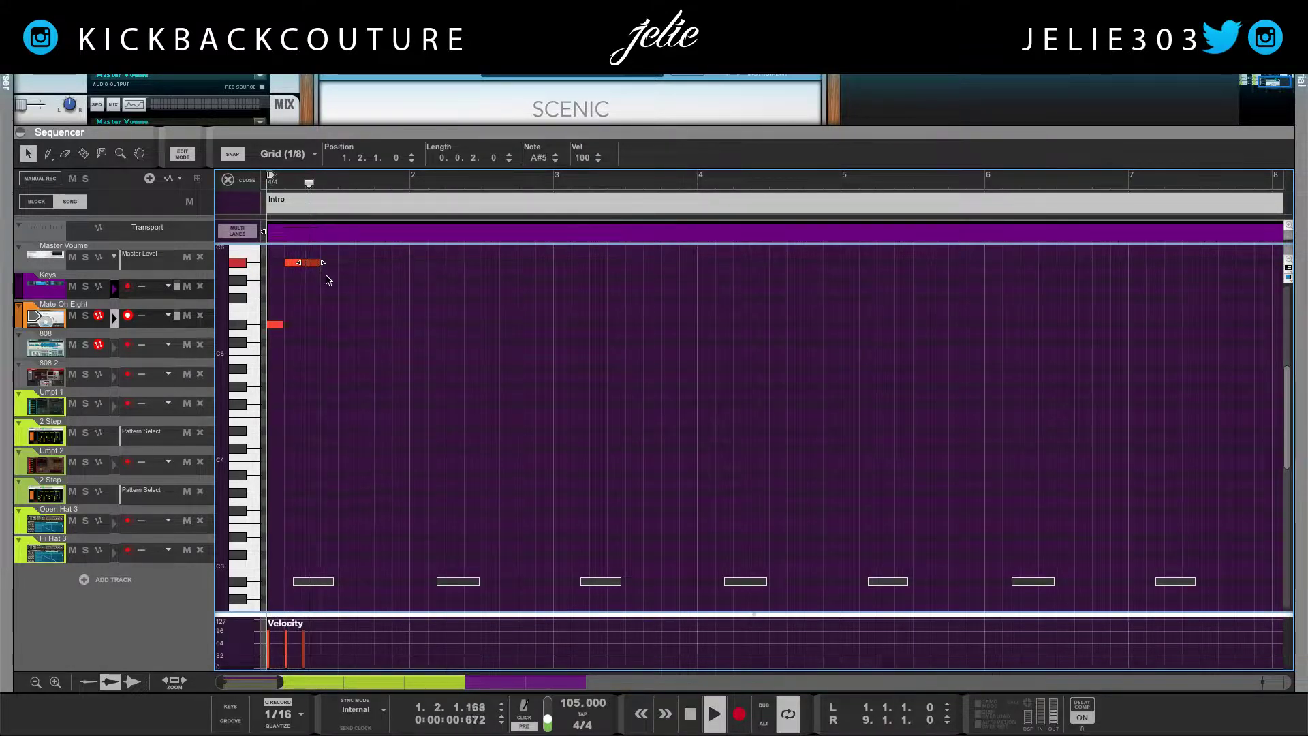
pyautogui.scroll(-5, 327, 280)
pyautogui.scroll(6, 345, 340)
pyautogui.press('space')
pyautogui.press('space')
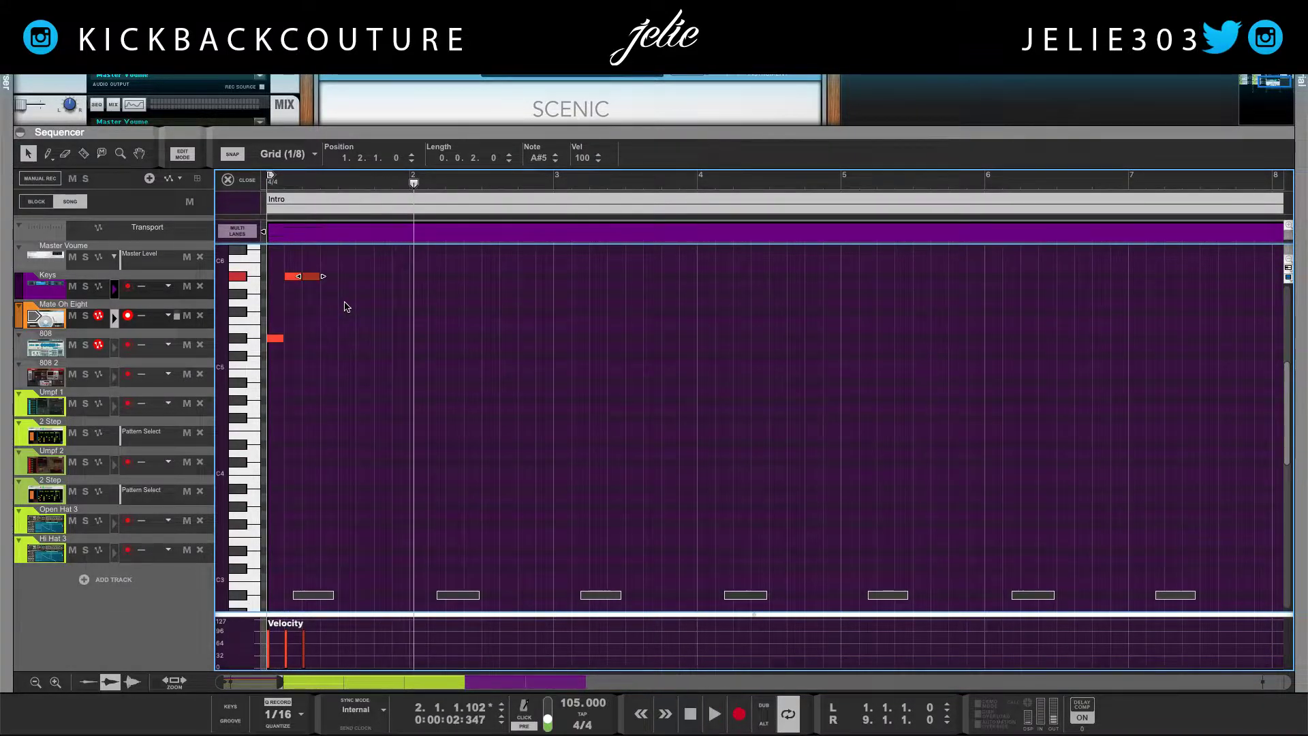
pyautogui.press('space')
# Add eighth notes on F#5 at positions 1.3.1 and 1.4.1 in the Keys clip and play back the first bar
pyautogui.scroll(-3, 387, 448)
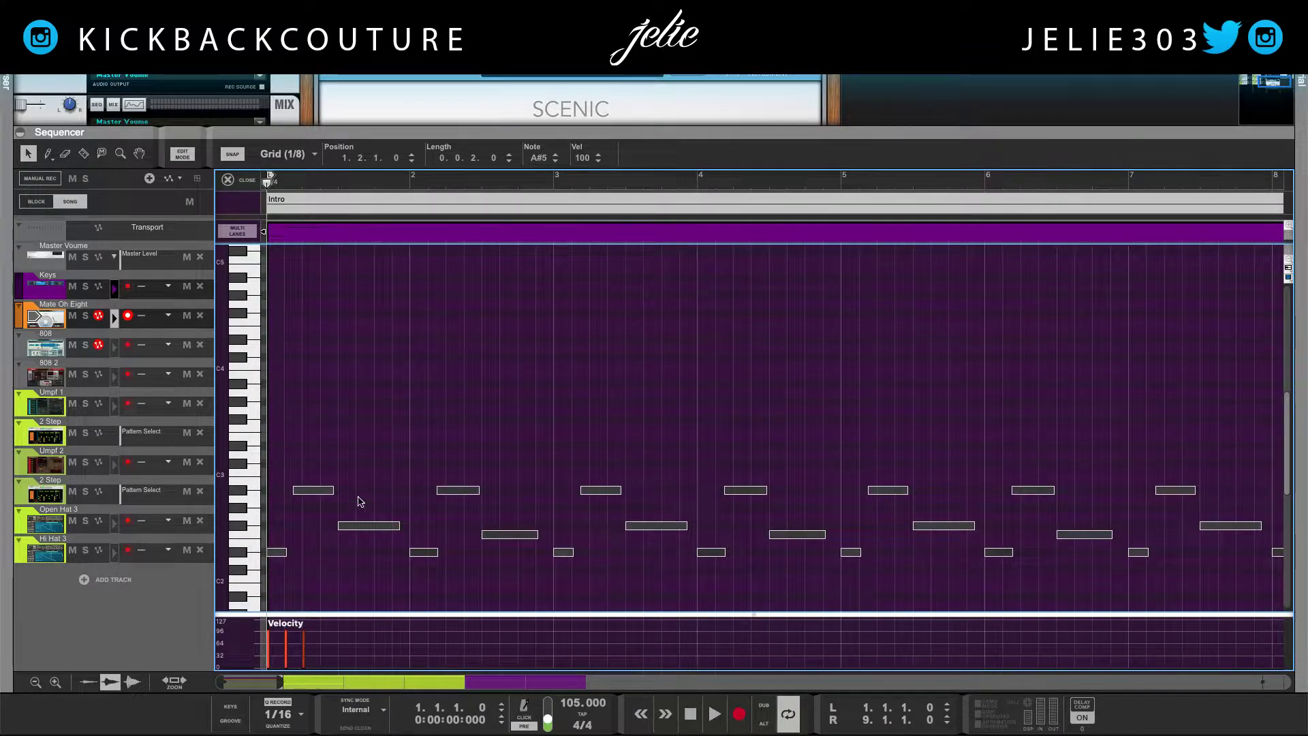
pyautogui.scroll(3, 339, 362)
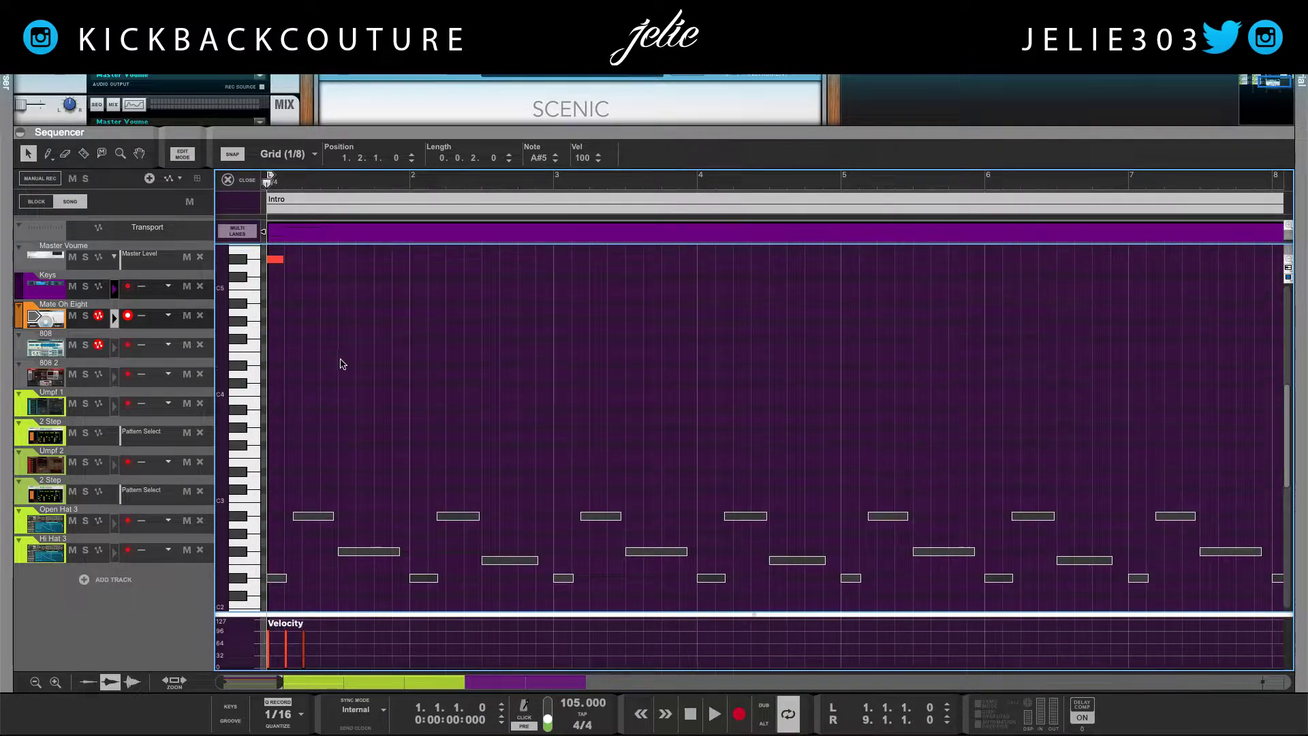
pyautogui.click(346, 304)
pyautogui.press('space')
pyautogui.click(381, 304)
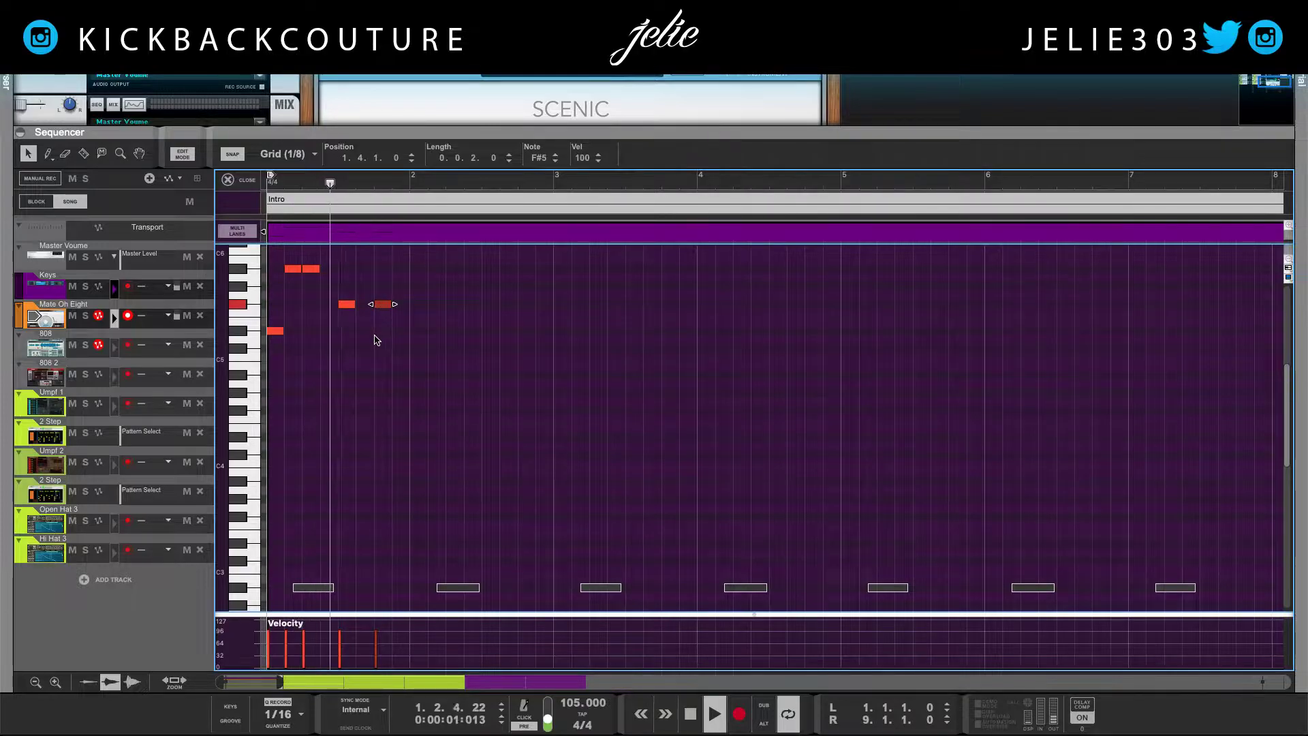
pyautogui.press('space')
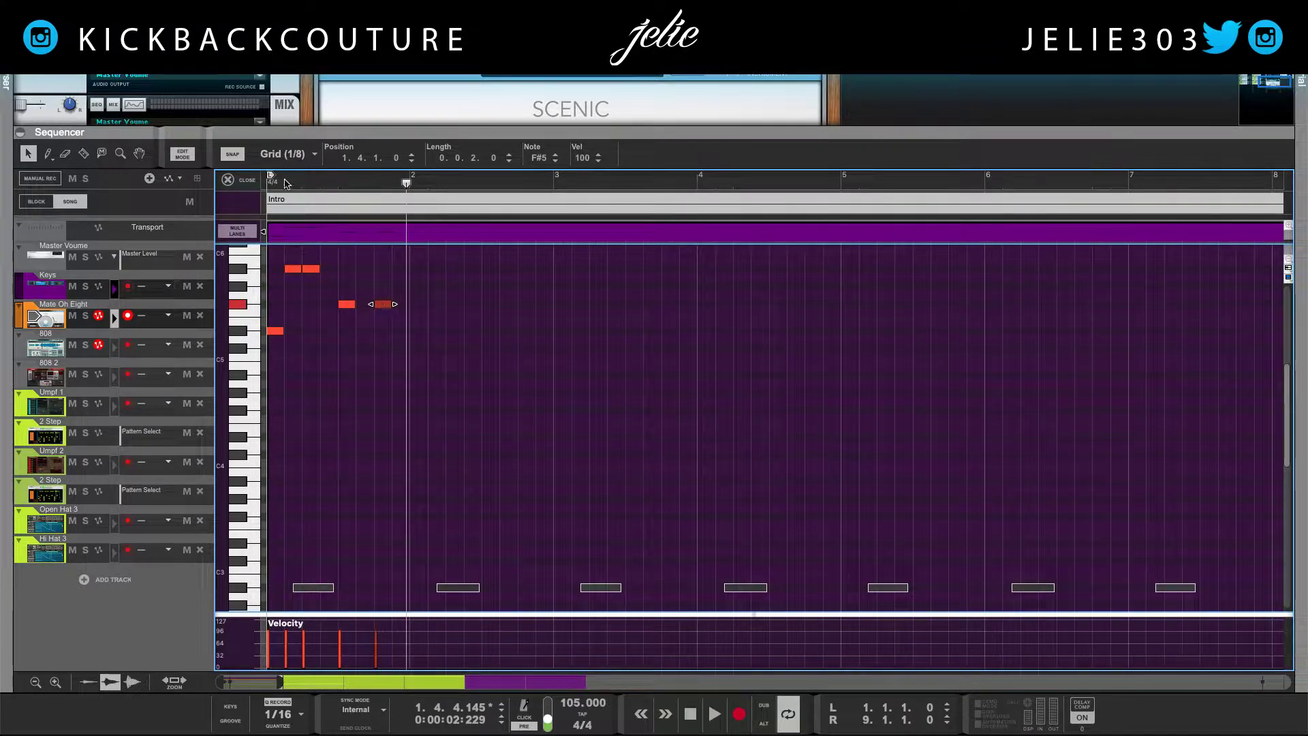
# With a 1/16 grid, move the last F#5 note to position 1.3.4 and play the melody
pyautogui.press('h')
pyautogui.press('h')
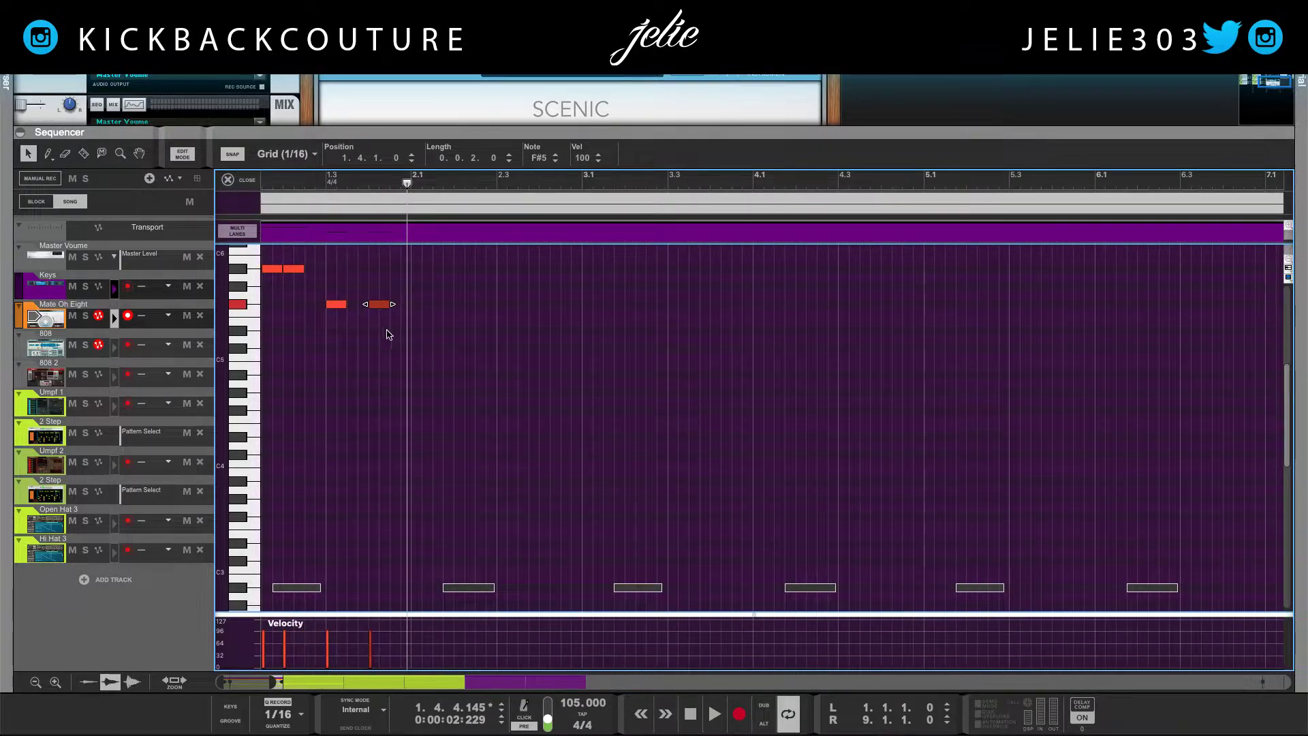
pyautogui.press('space')
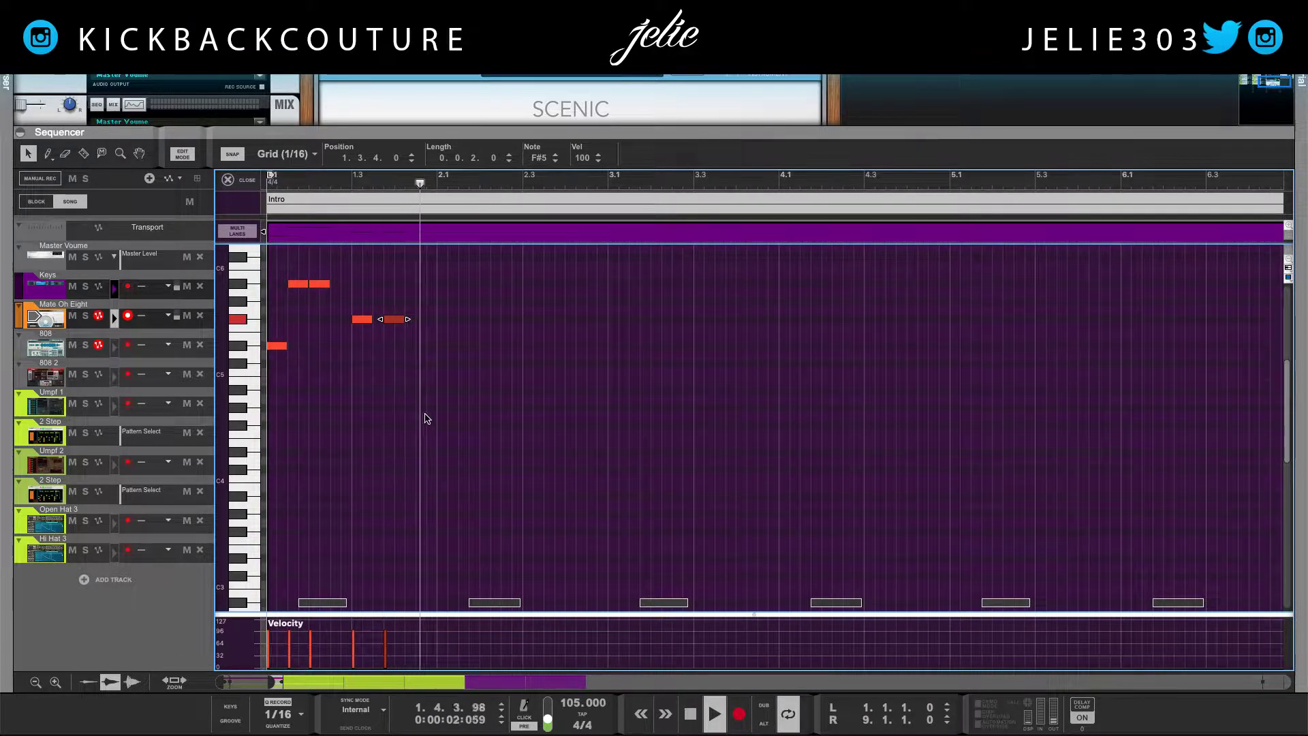
# Duplicate the first bar's melody notes in the Keys clip so the copy starts at position 2.1.1, and play both bars
pyautogui.scroll(-3, 435, 385)
pyautogui.scroll(4, 433, 382)
pyautogui.press('space')
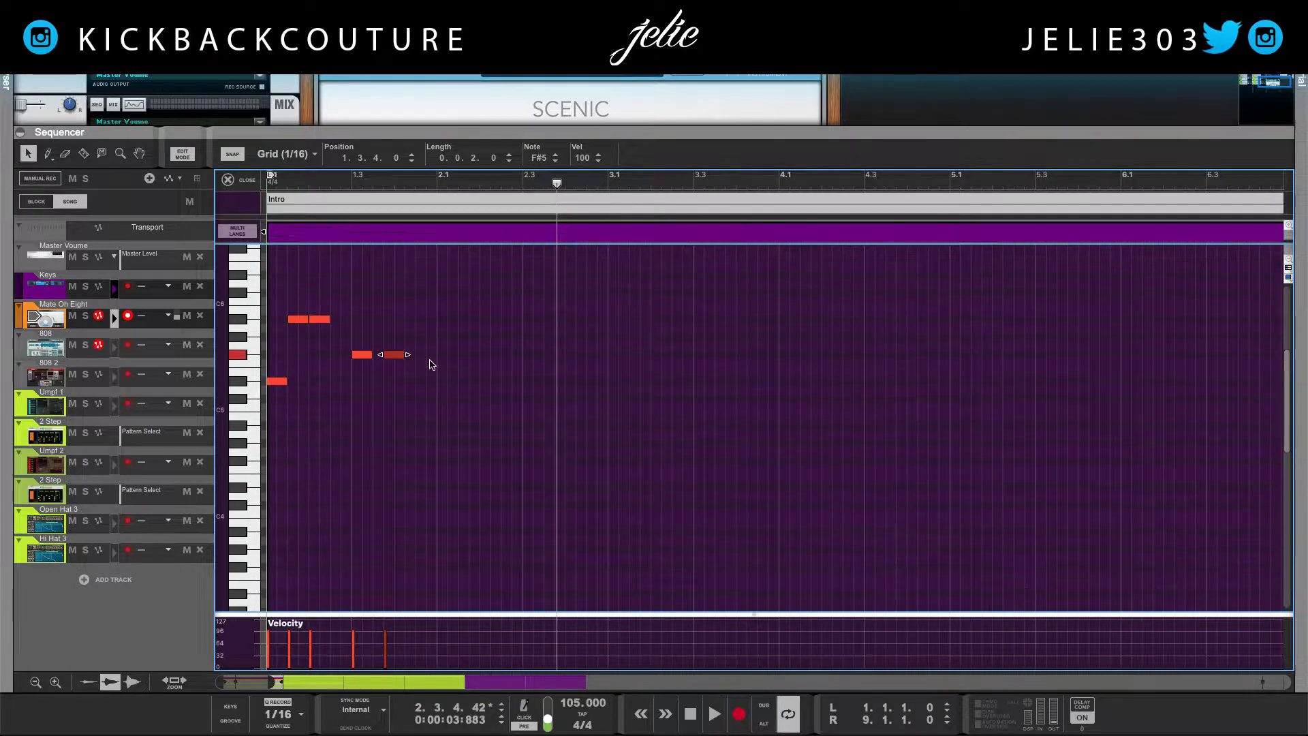
pyautogui.moveTo(433, 307); pyautogui.dragTo(271, 397)
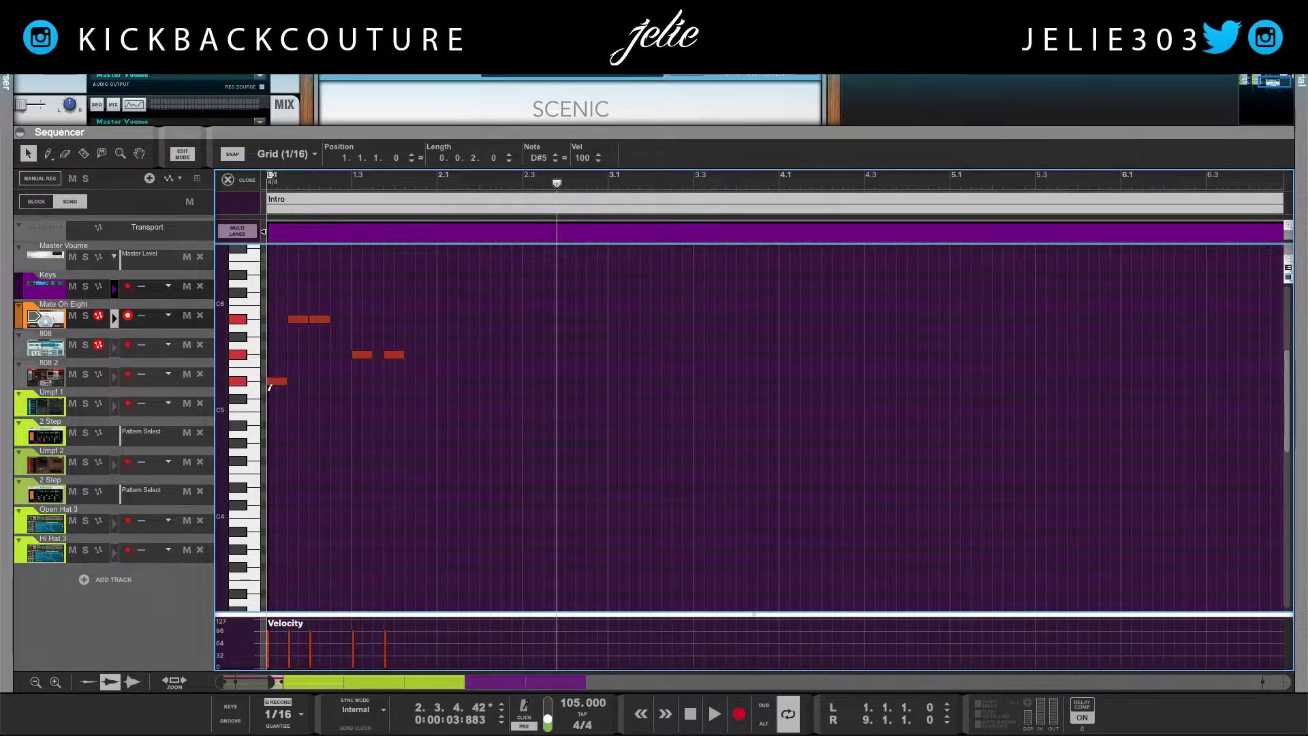
pyautogui.hotkey('ctrl', 'd')
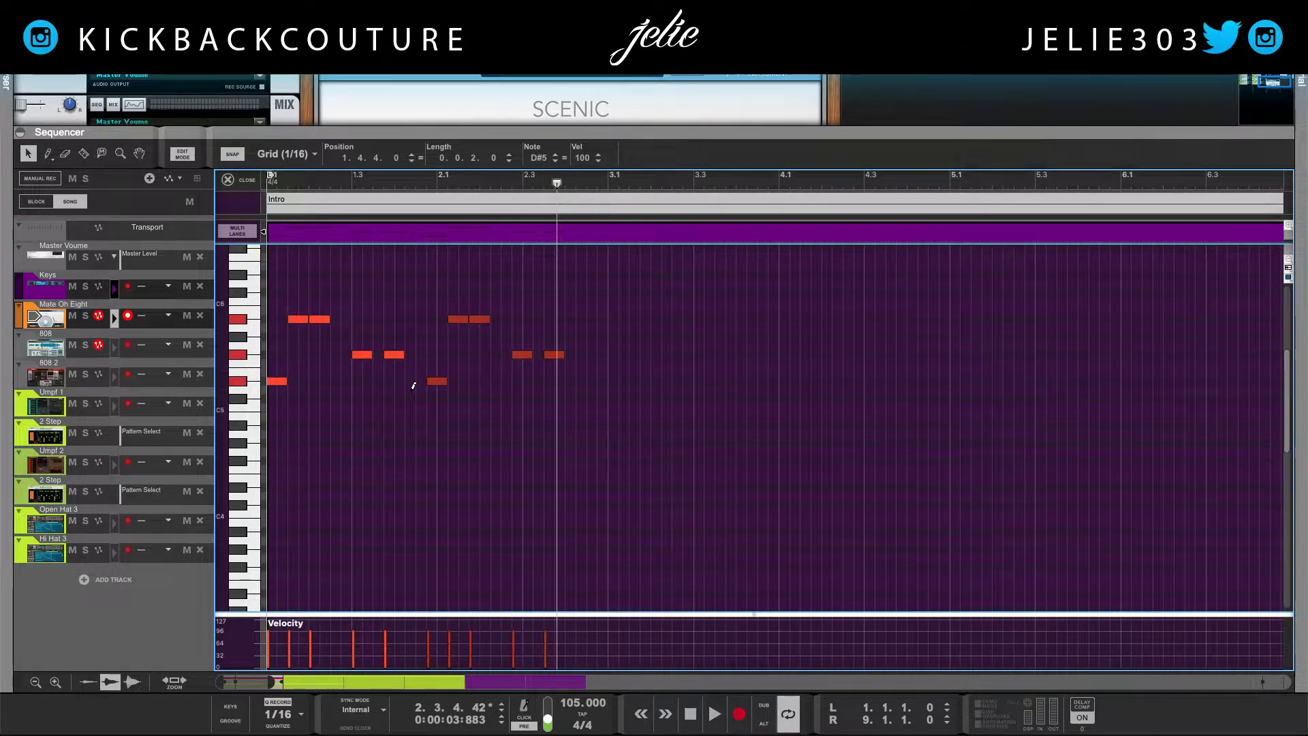
pyautogui.press('space')
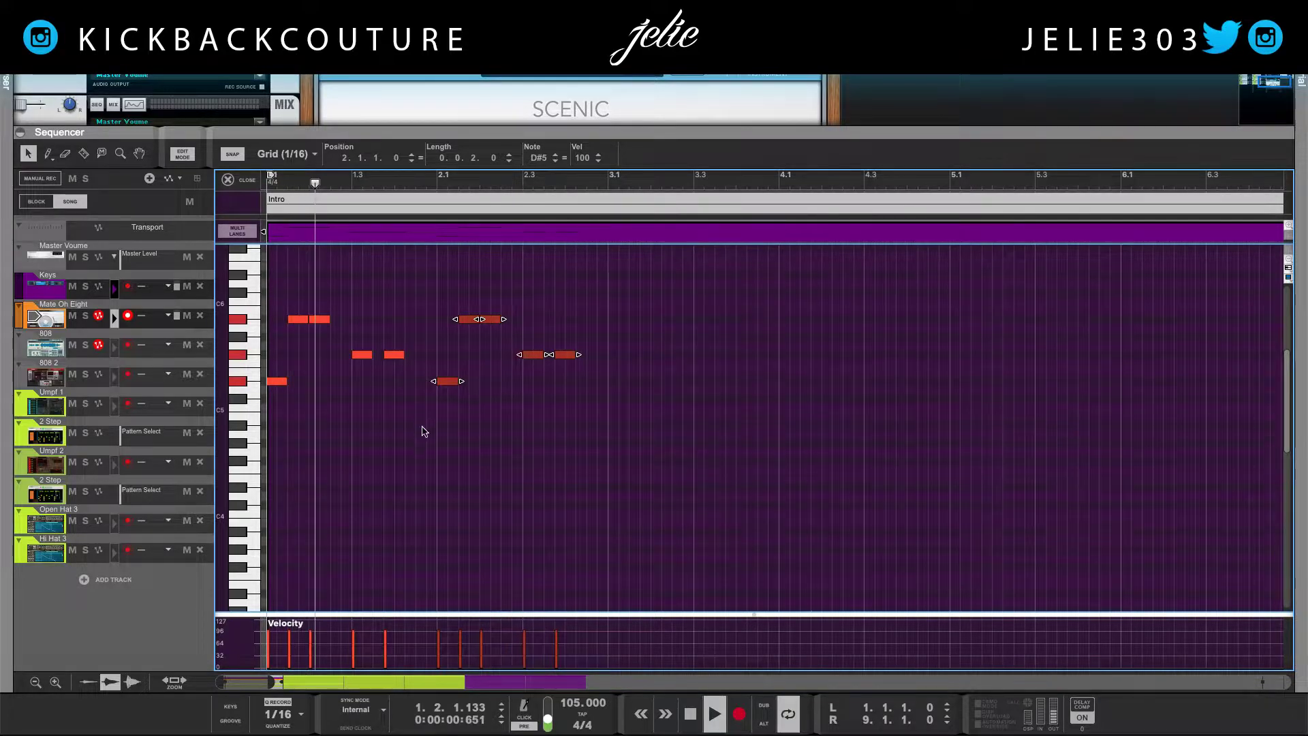
pyautogui.scroll(-3, 426, 412)
pyautogui.scroll(4, 535, 422)
# Compare bar 2's two F#5 notes with the bass note at 2.3.1, lower them both to F5 and play back the melody
pyautogui.moveTo(600, 346); pyautogui.dragTo(527, 403)
pyautogui.scroll(-6, 537, 538)
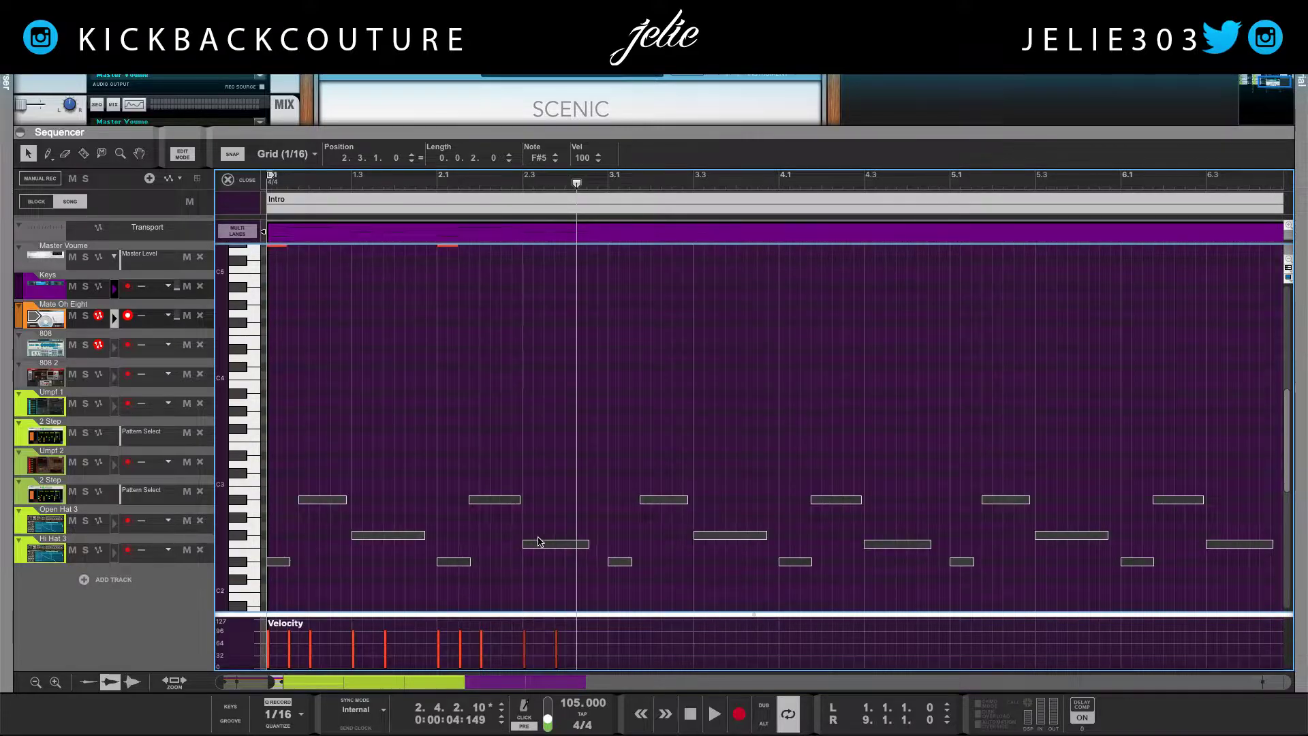
pyautogui.click(550, 546)
pyautogui.scroll(8, 562, 531)
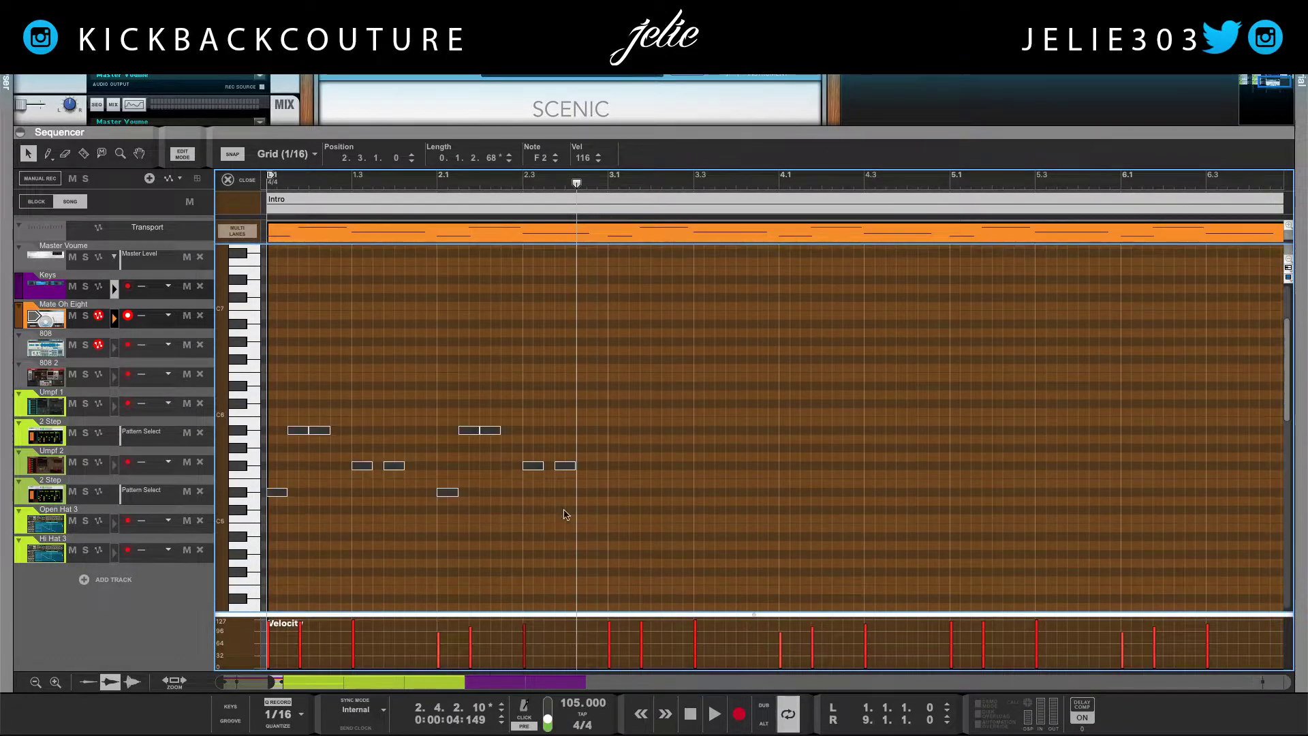
pyautogui.click(563, 469)
pyautogui.keyDown('shift'); pyautogui.click(531, 470); pyautogui.keyUp('shift')
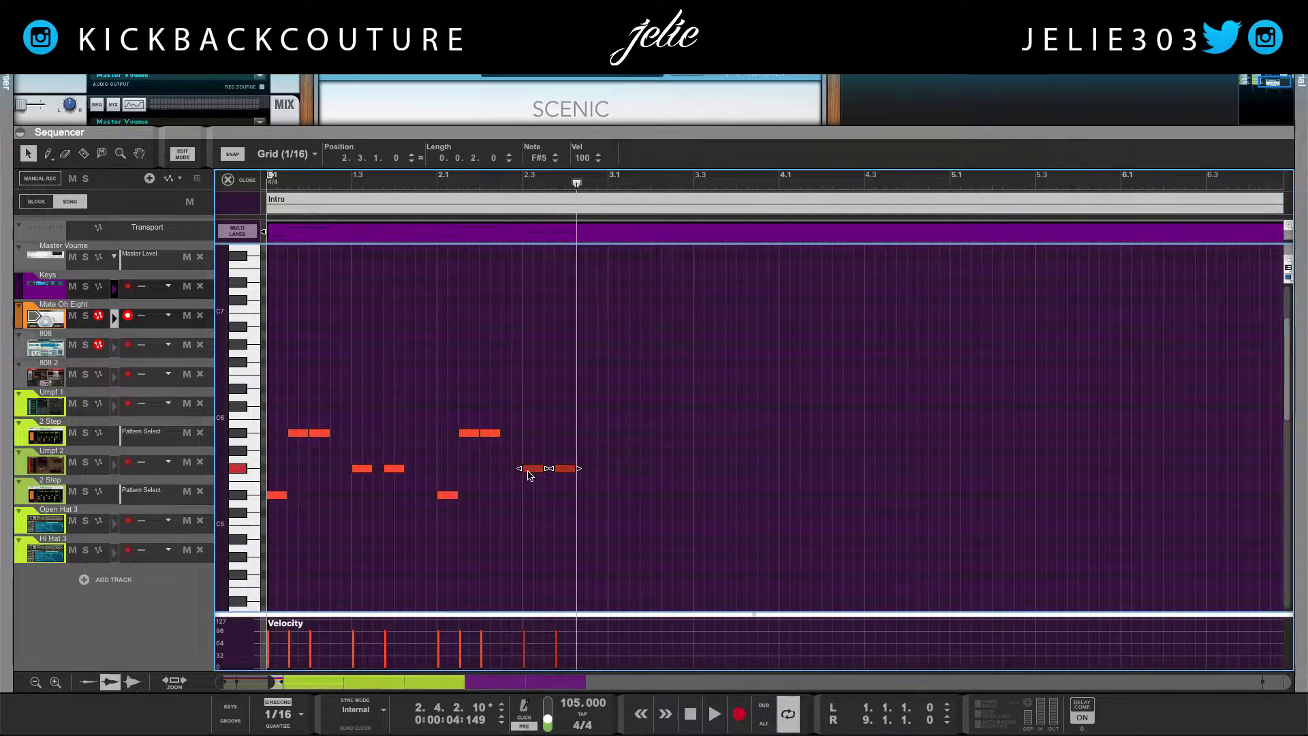
pyautogui.moveTo(531, 467); pyautogui.dragTo(531, 476)
pyautogui.press('space')
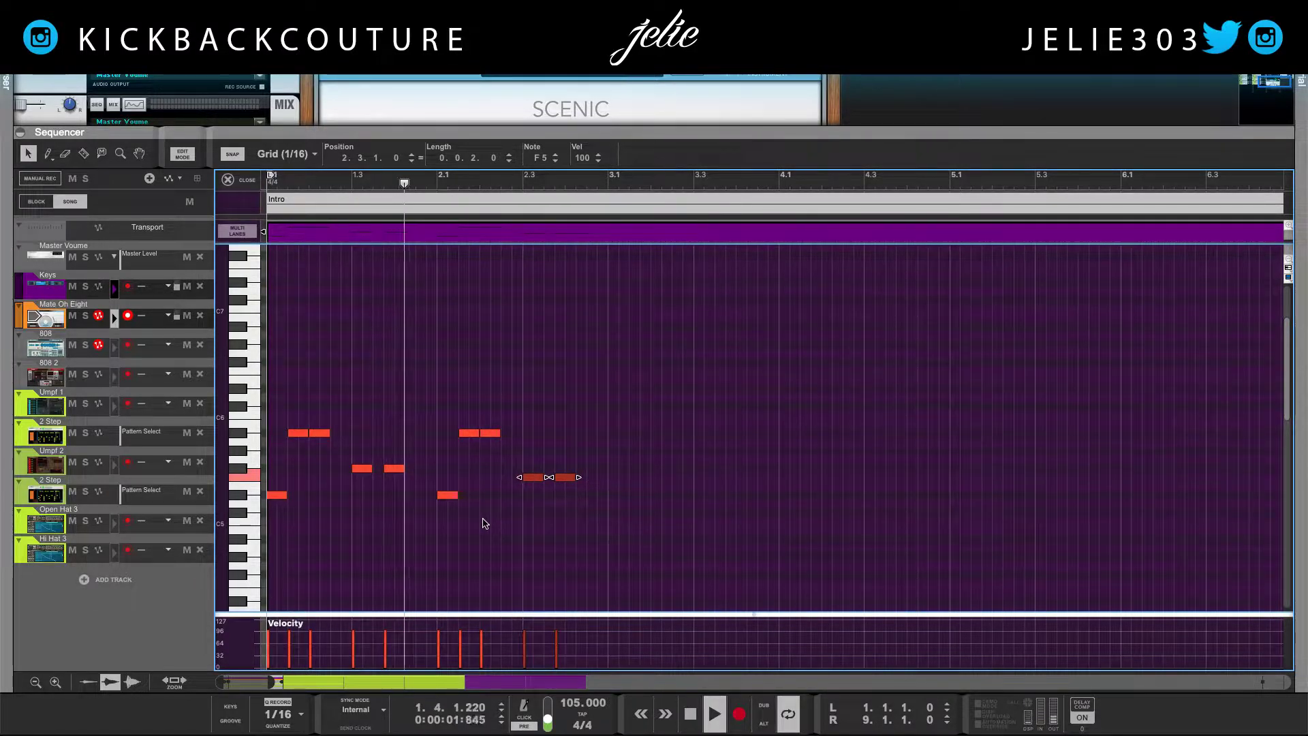
pyautogui.scroll(-2, 487, 526)
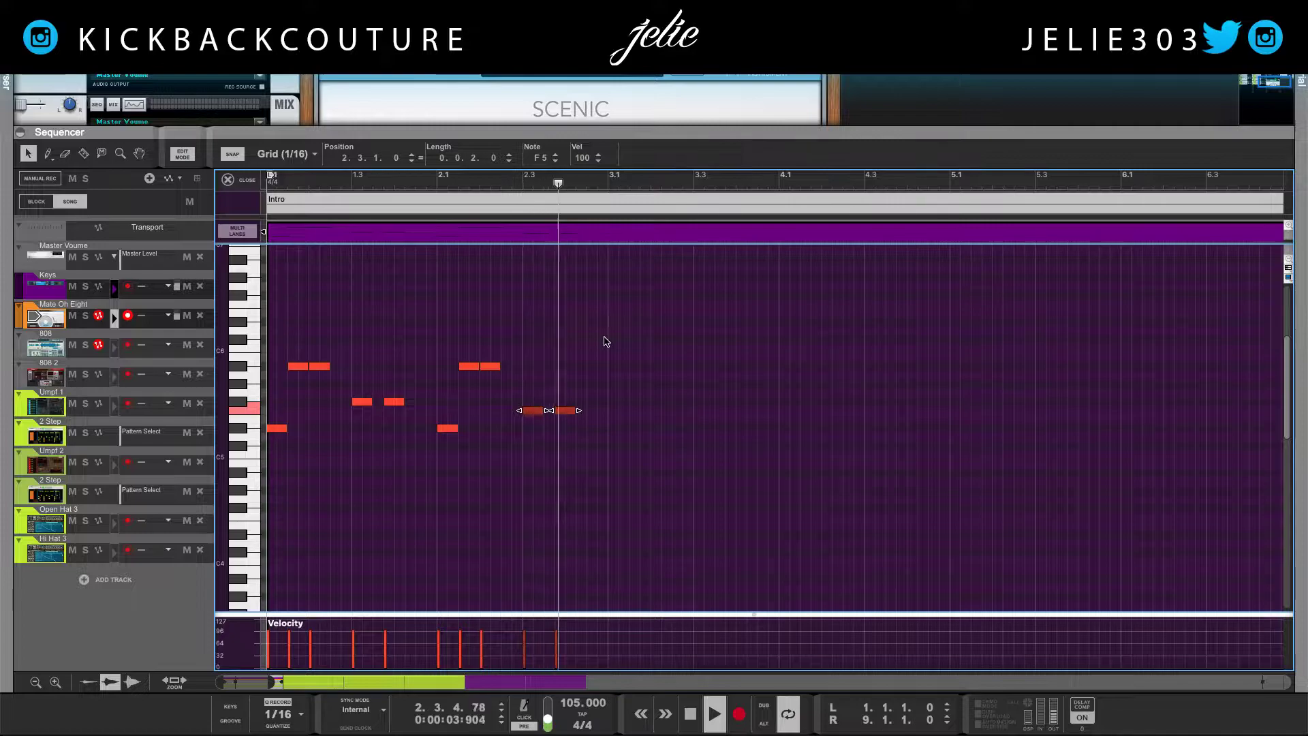
pyautogui.press('space')
# Duplicate the two-bar melody in the Keys clip and place the copy at position 3.1.1
pyautogui.click(602, 235)
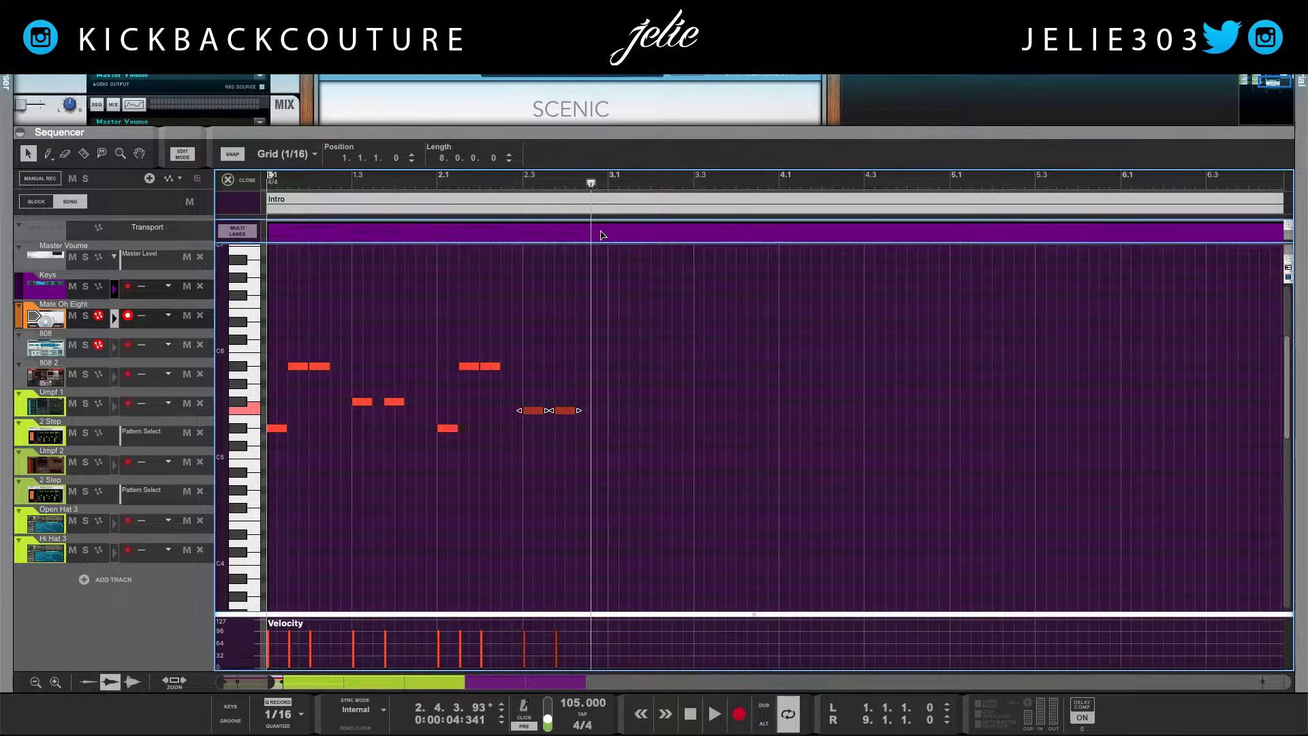
pyautogui.moveTo(601, 327); pyautogui.dragTo(571, 395)
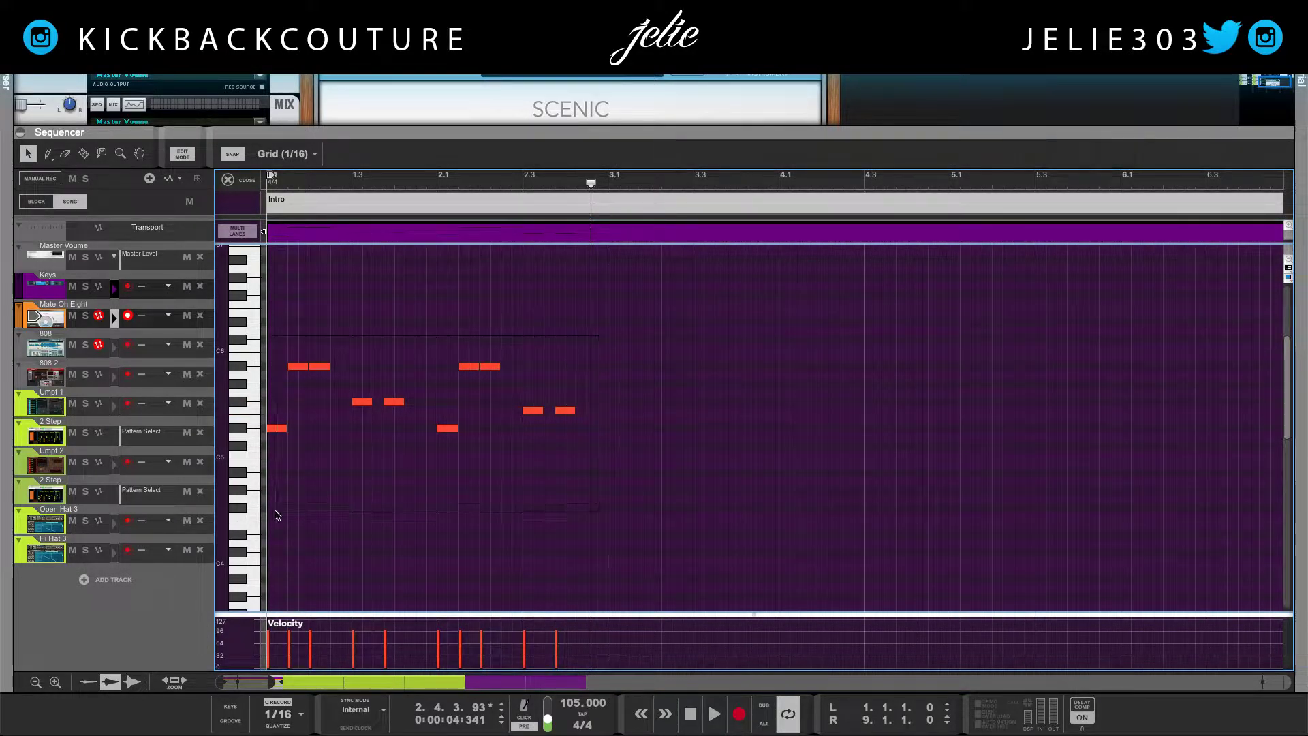
pyautogui.hotkey('ctrl', 'a')
pyautogui.hotkey('ctrl', 'd')
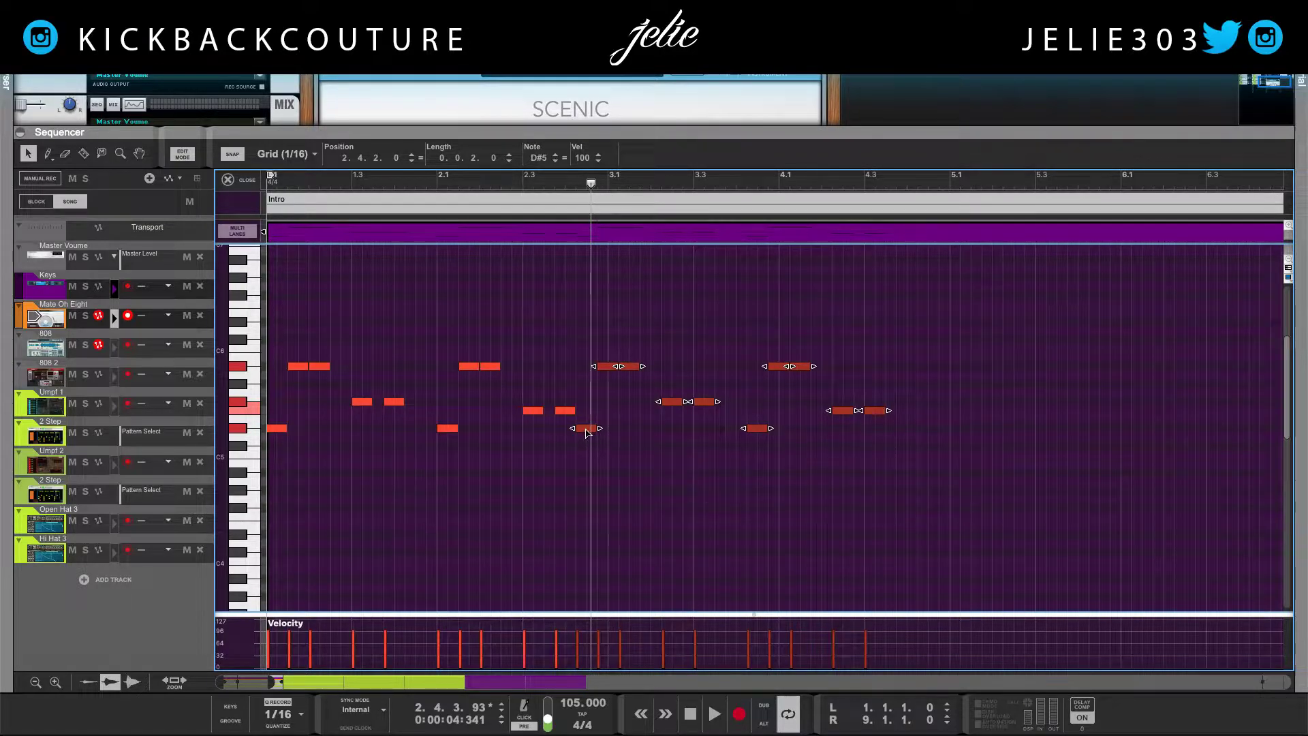
pyautogui.moveTo(588, 433); pyautogui.dragTo(619, 433)
pyautogui.scroll(-2, 584, 455)
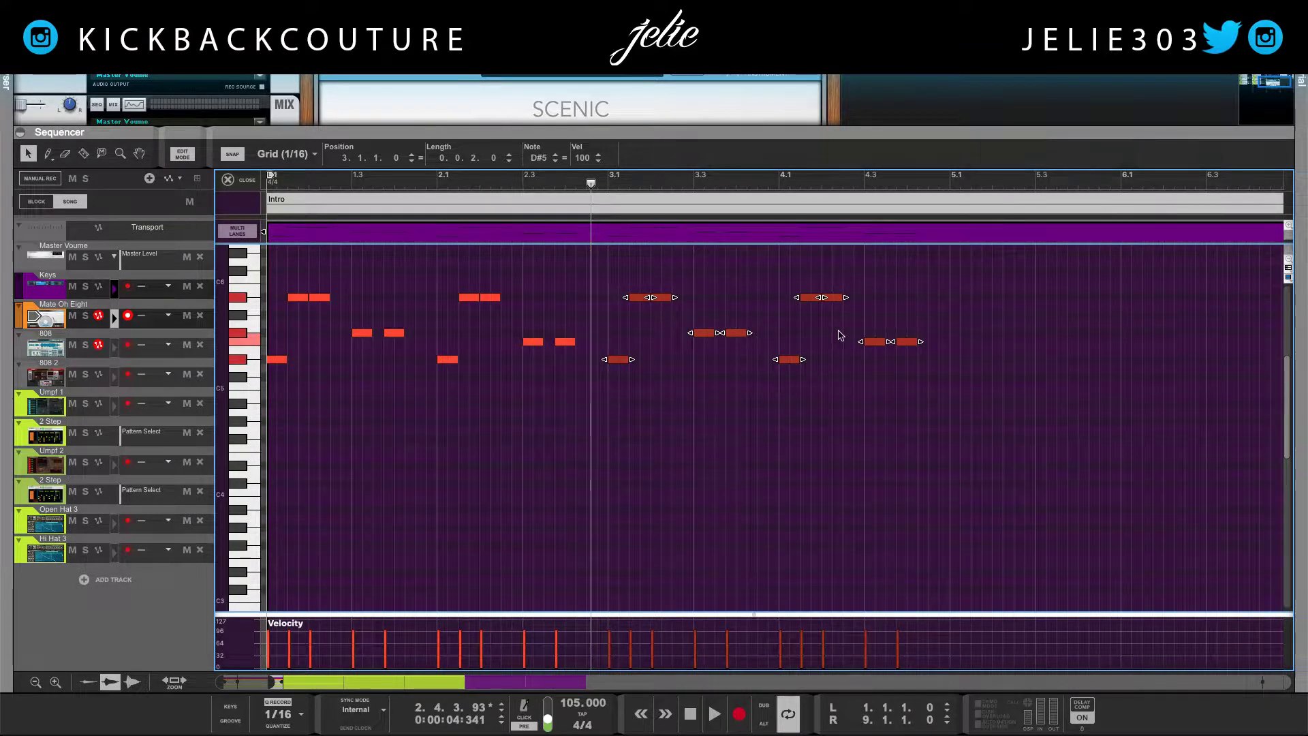
# Duplicate all four bars of melody notes, place the copy at position 5.1.1 and start playback
pyautogui.hotkey('ctrl', 'a')
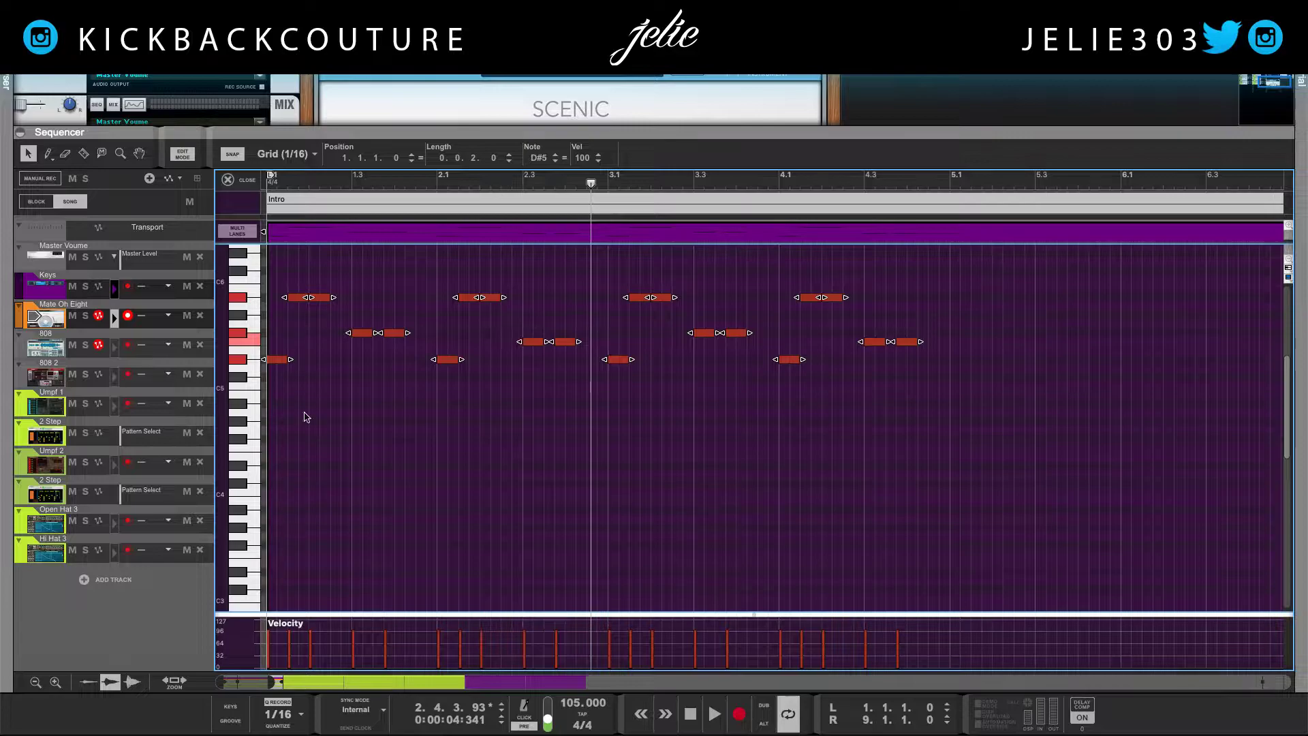
pyautogui.hotkey('ctrl', 'd')
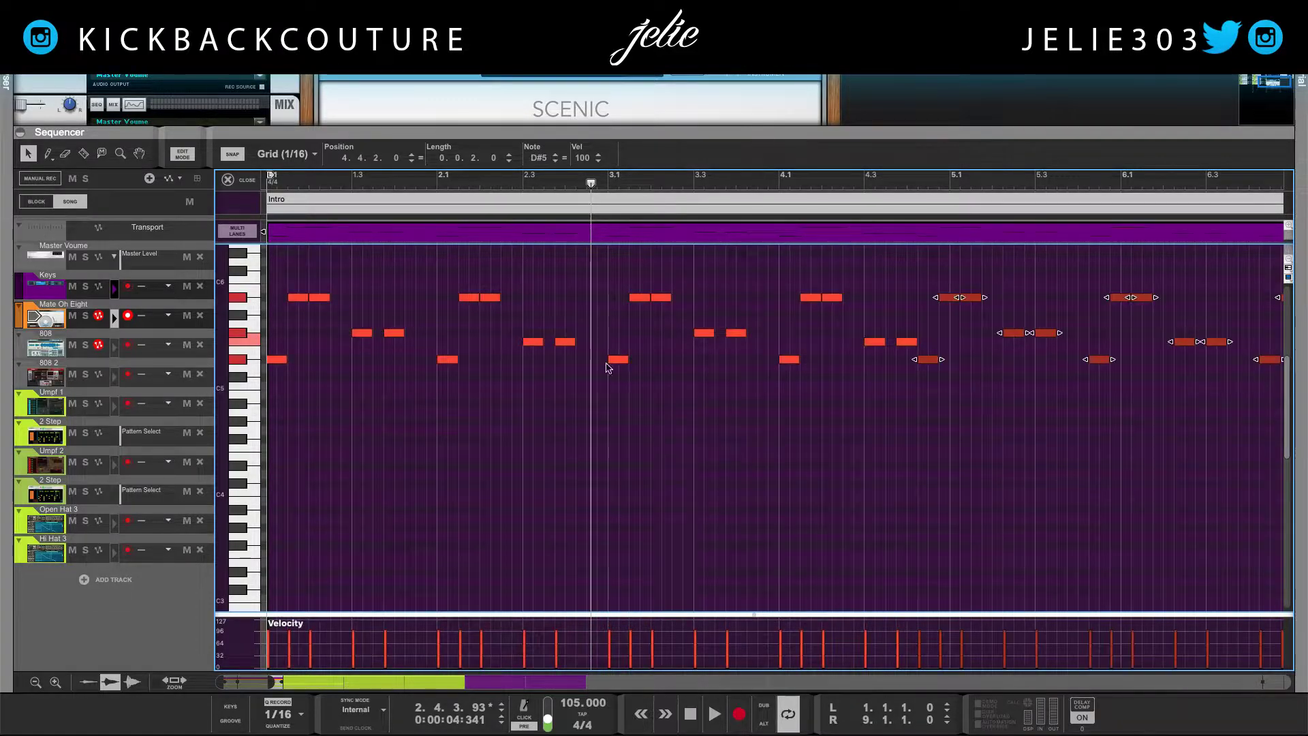
pyautogui.press('space')
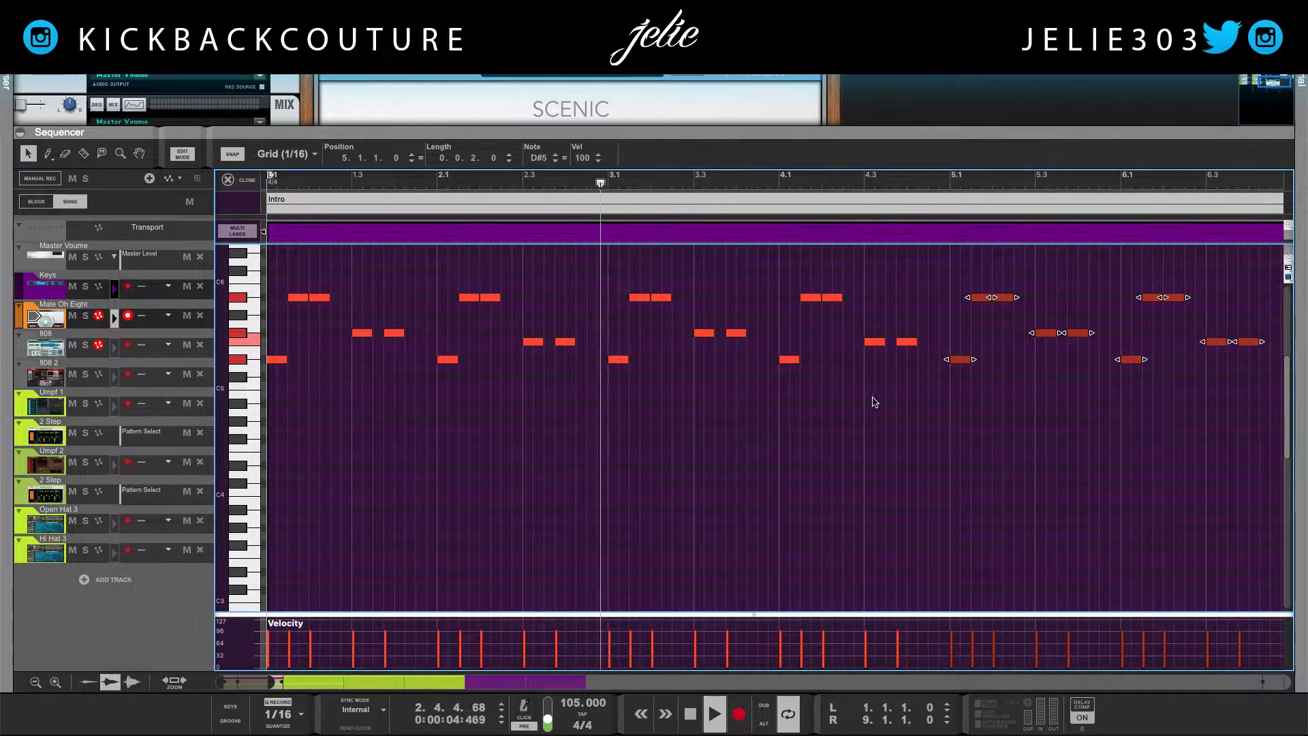
# Play back the repeated melody and check that its notes fill the whole eight-bar Intro
pyautogui.scroll(7, 864, 409)
pyautogui.scroll(-6, 864, 409)
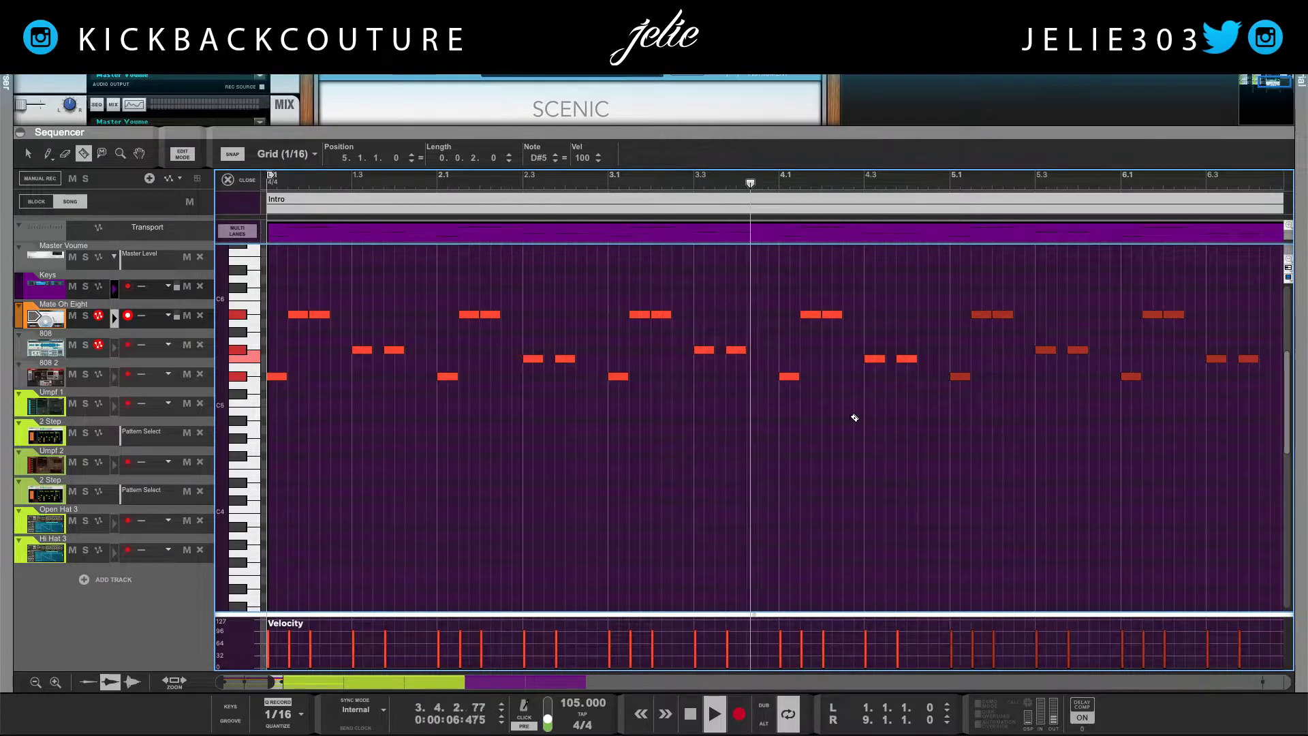
pyautogui.click(832, 430)
pyautogui.press('r')
pyautogui.scroll(-2, 834, 427)
pyautogui.scroll(-1, 836, 425)
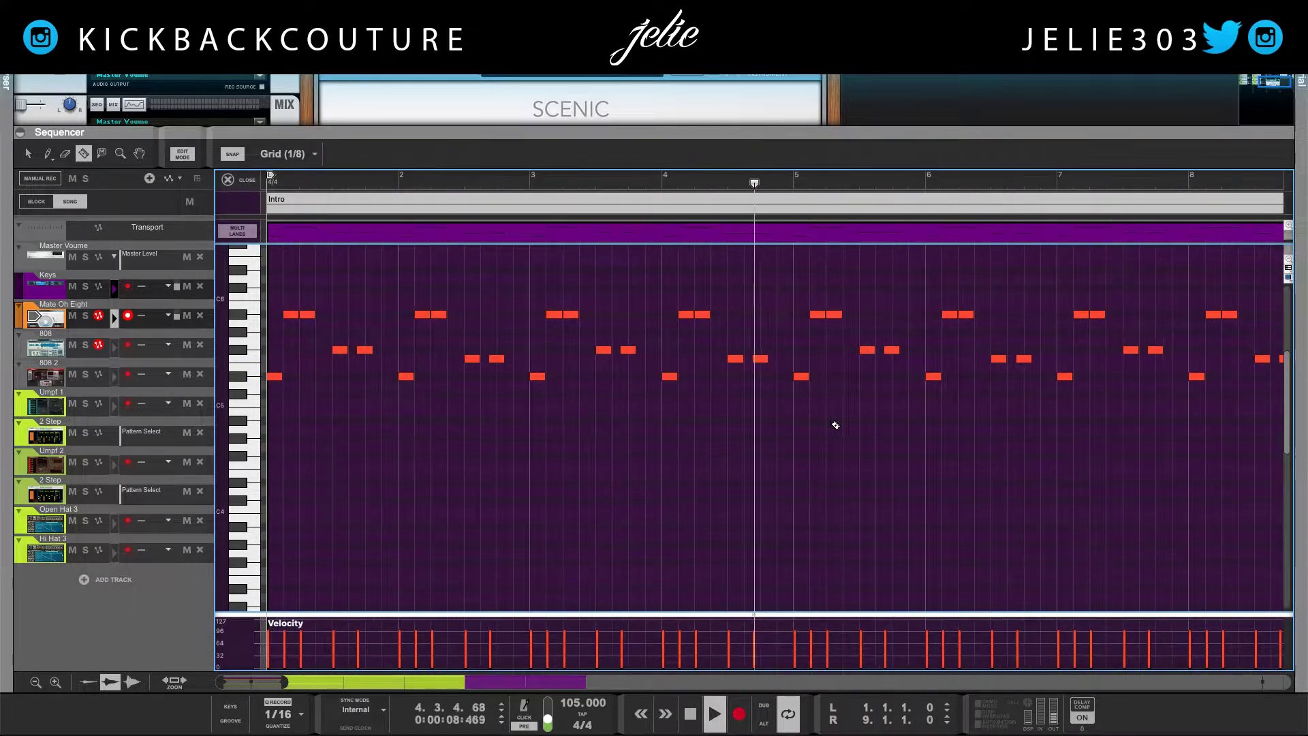
pyautogui.press('q')
pyautogui.scroll(-2, 816, 408)
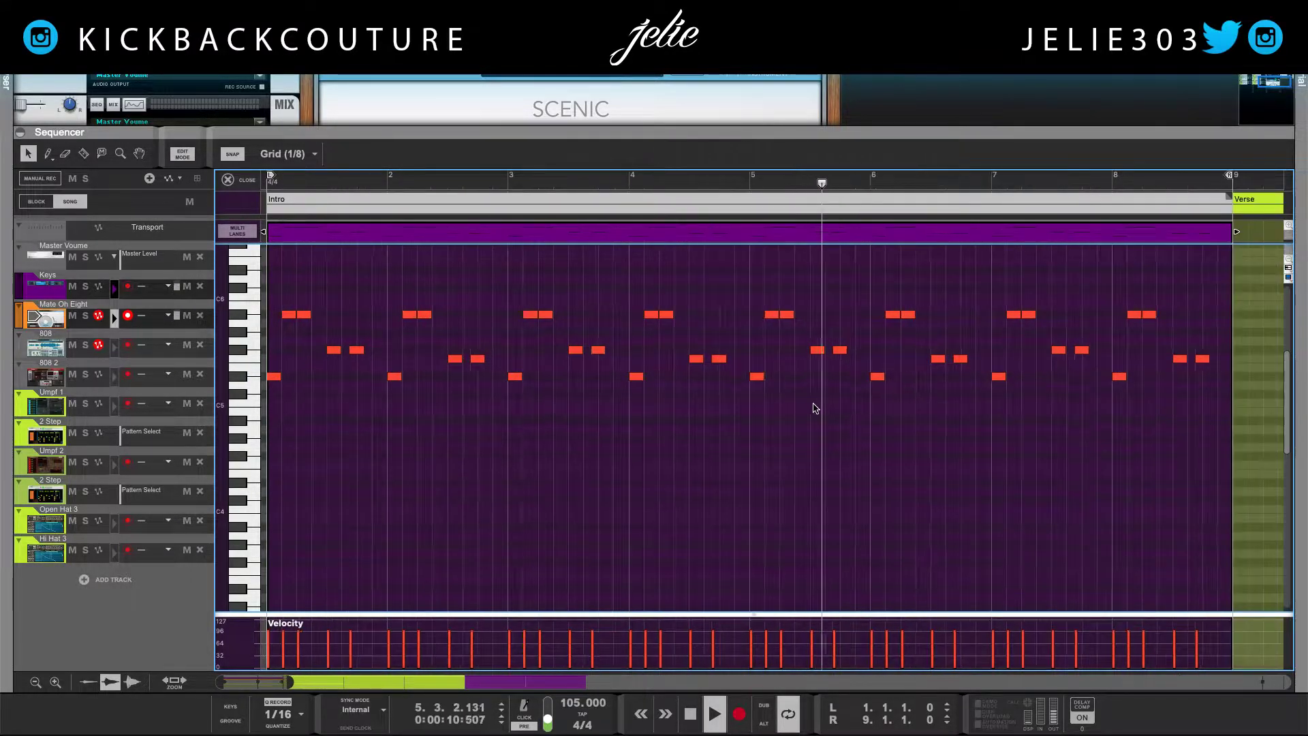
pyautogui.scroll(1, 808, 409)
pyautogui.hscroll(-1, 808, 420)
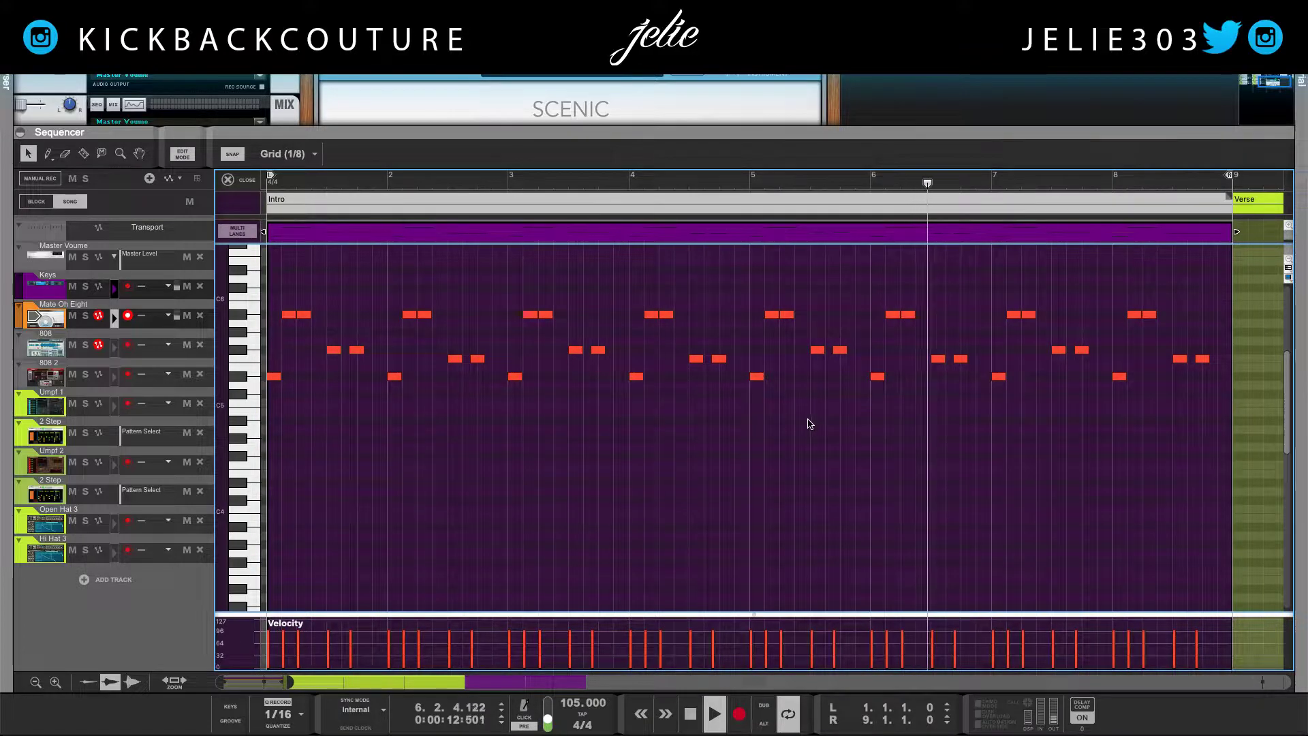
pyautogui.press('space')
# Compare the Keys melody with the Mate Oh Eight bass notes and replay the opening of bar 1 from the start
pyautogui.scroll(-2, 739, 402)
pyautogui.press('w')
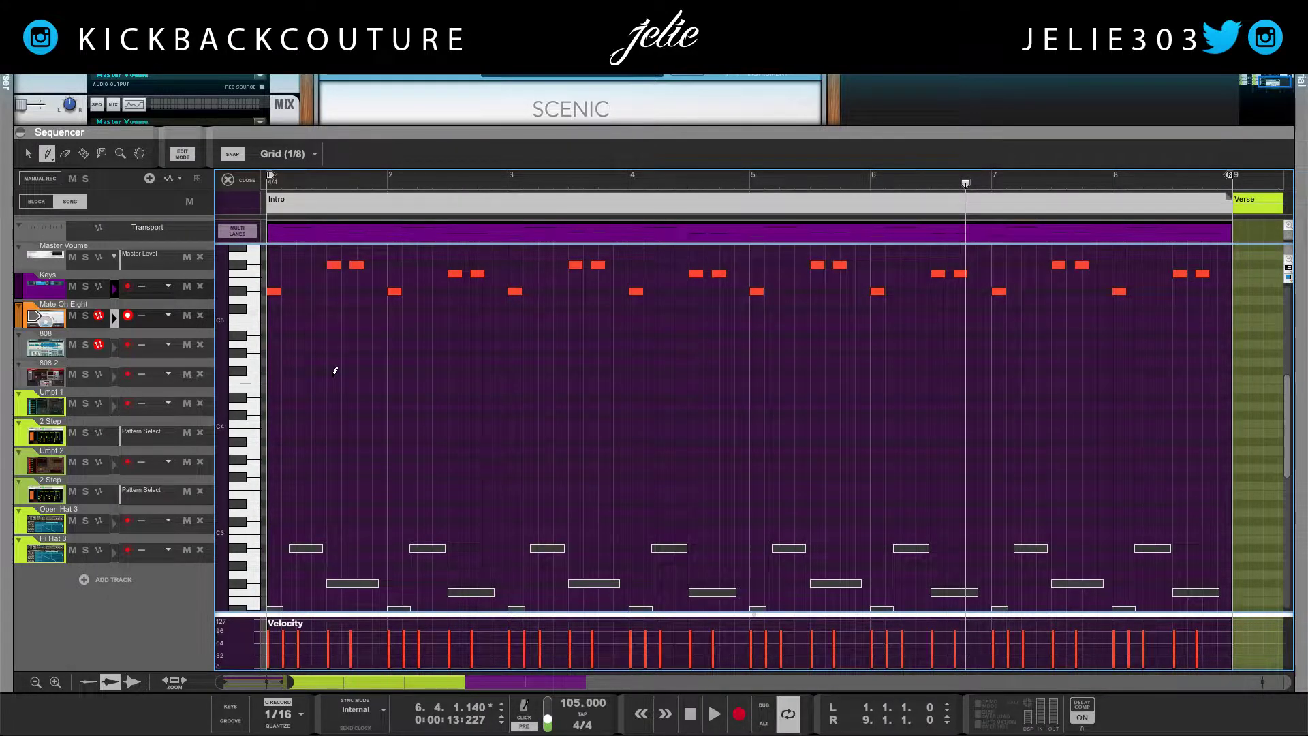
pyautogui.scroll(1, 335, 371)
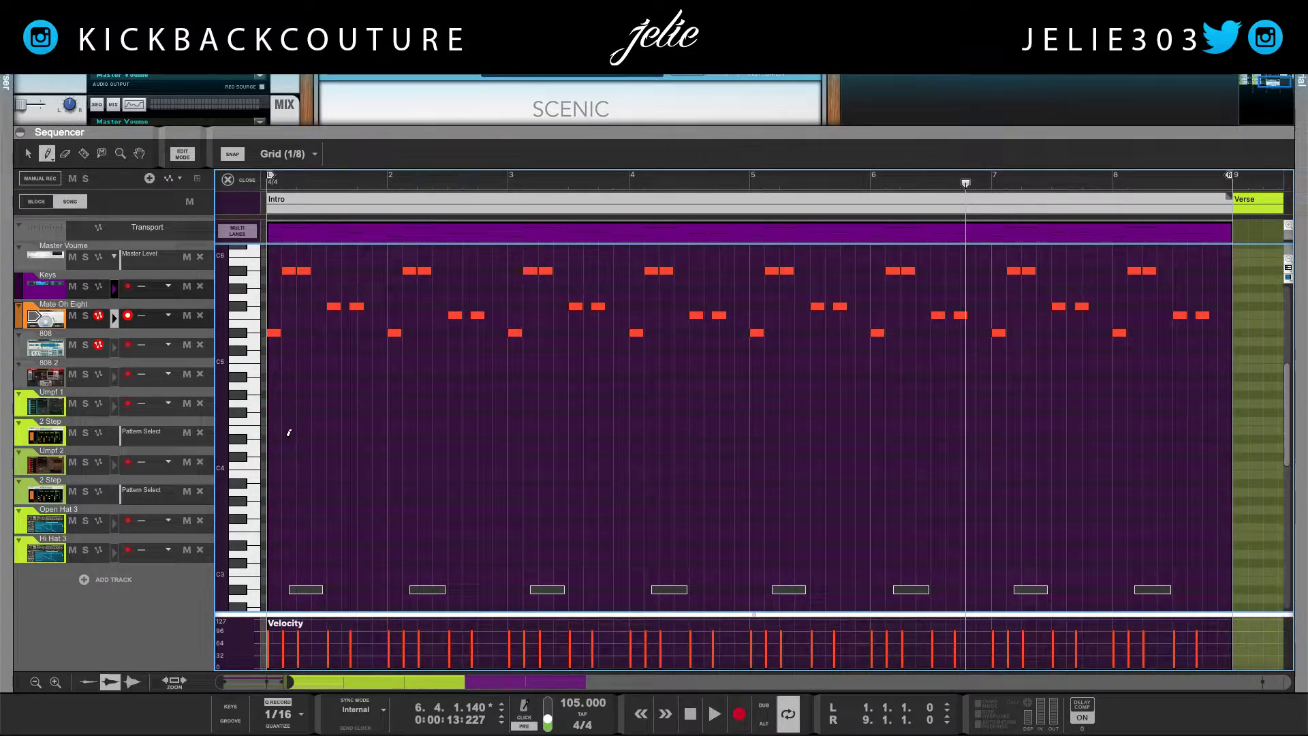
pyautogui.scroll(-2, 293, 423)
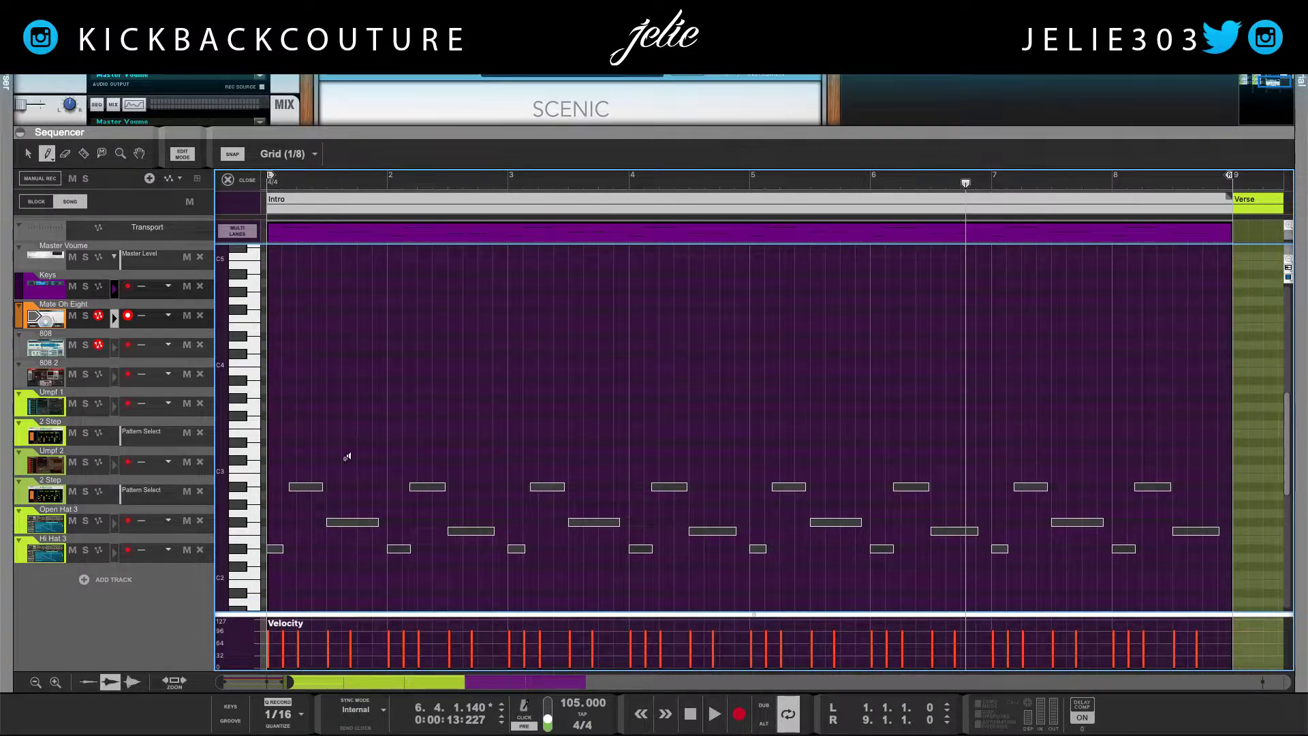
pyautogui.scroll(5, 356, 491)
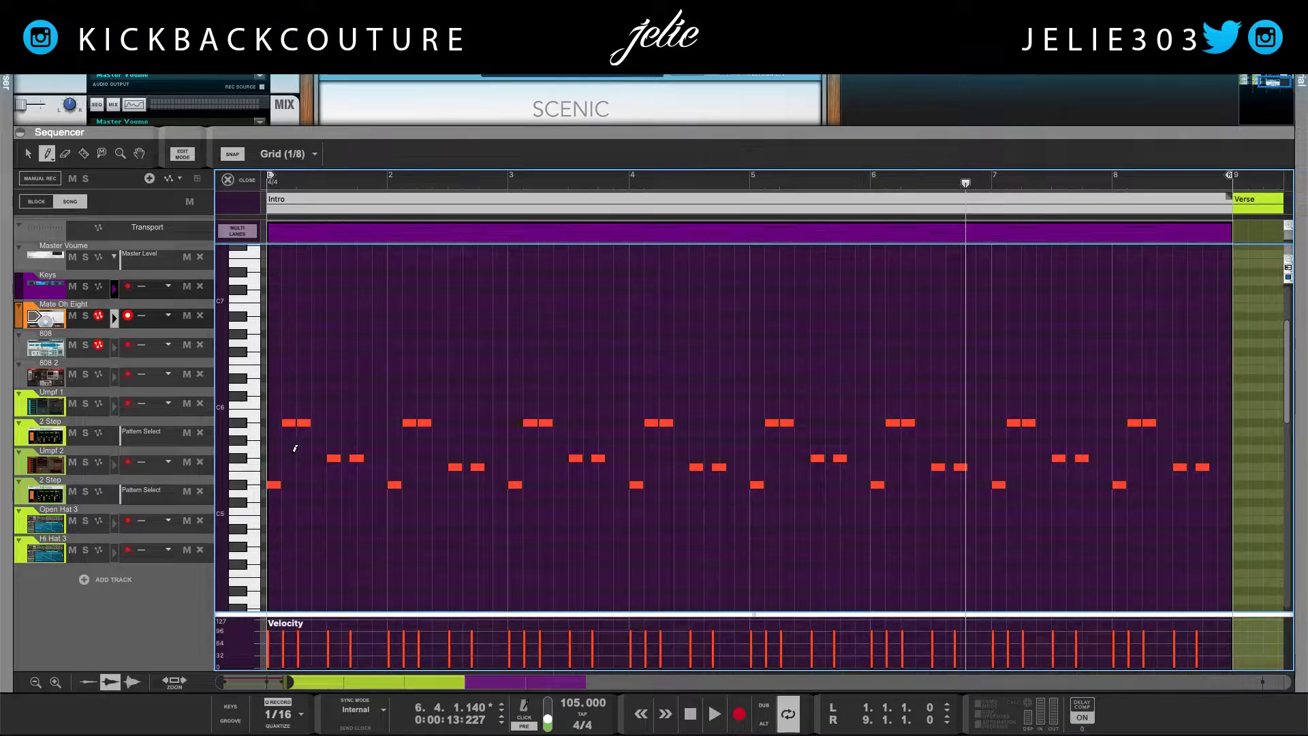
pyautogui.press('space')
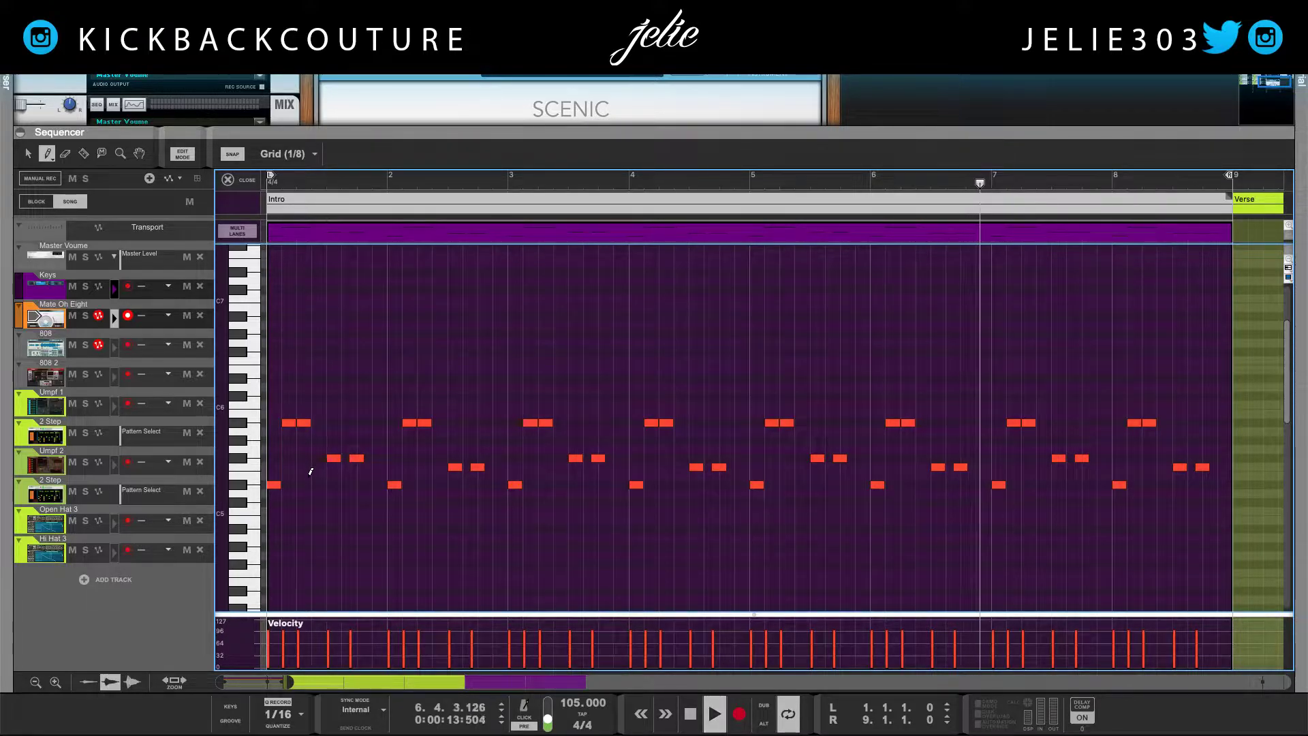
pyautogui.press('space')
pyautogui.hotkey('shift', 'Return')
pyautogui.press('space')
# Add eighth notes on D#6 at positions 1.1.1 and 1.4.3 in the Keys clip, playing back after each one
pyautogui.press('space')
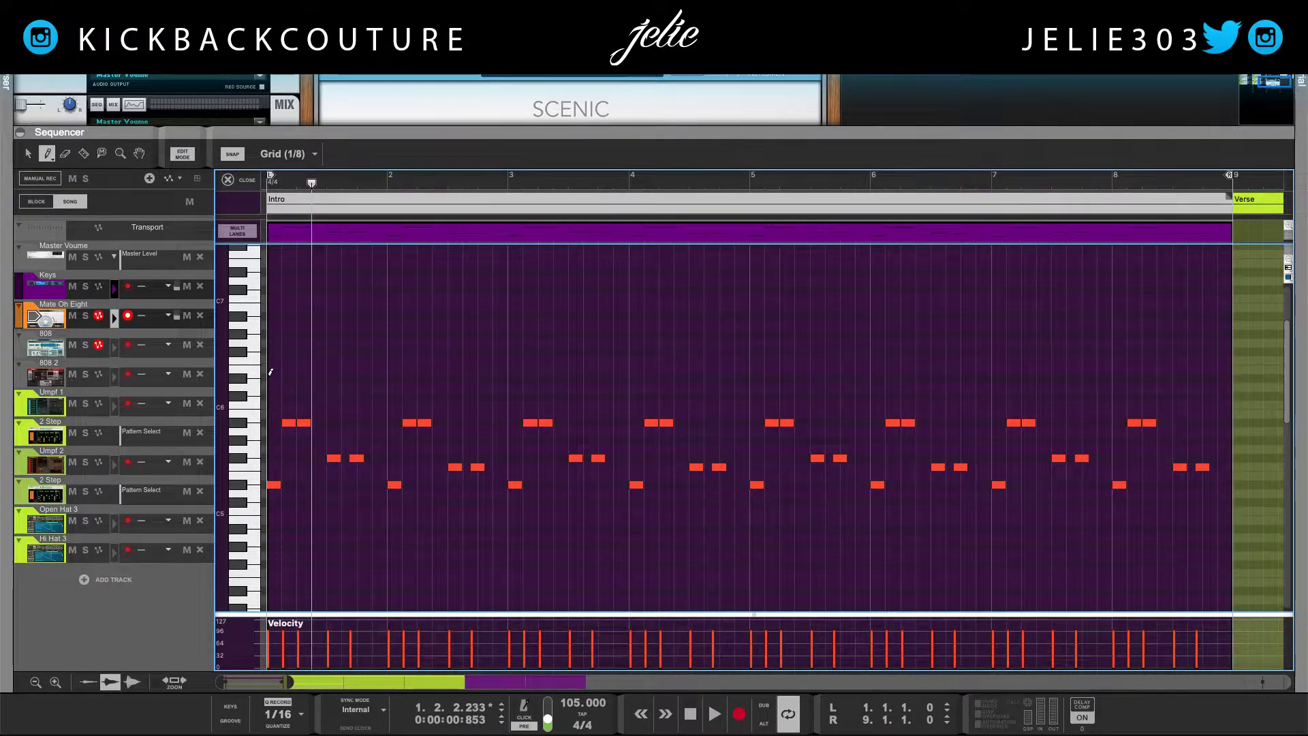
pyautogui.click(275, 377)
pyautogui.press('Return')
pyautogui.press('space')
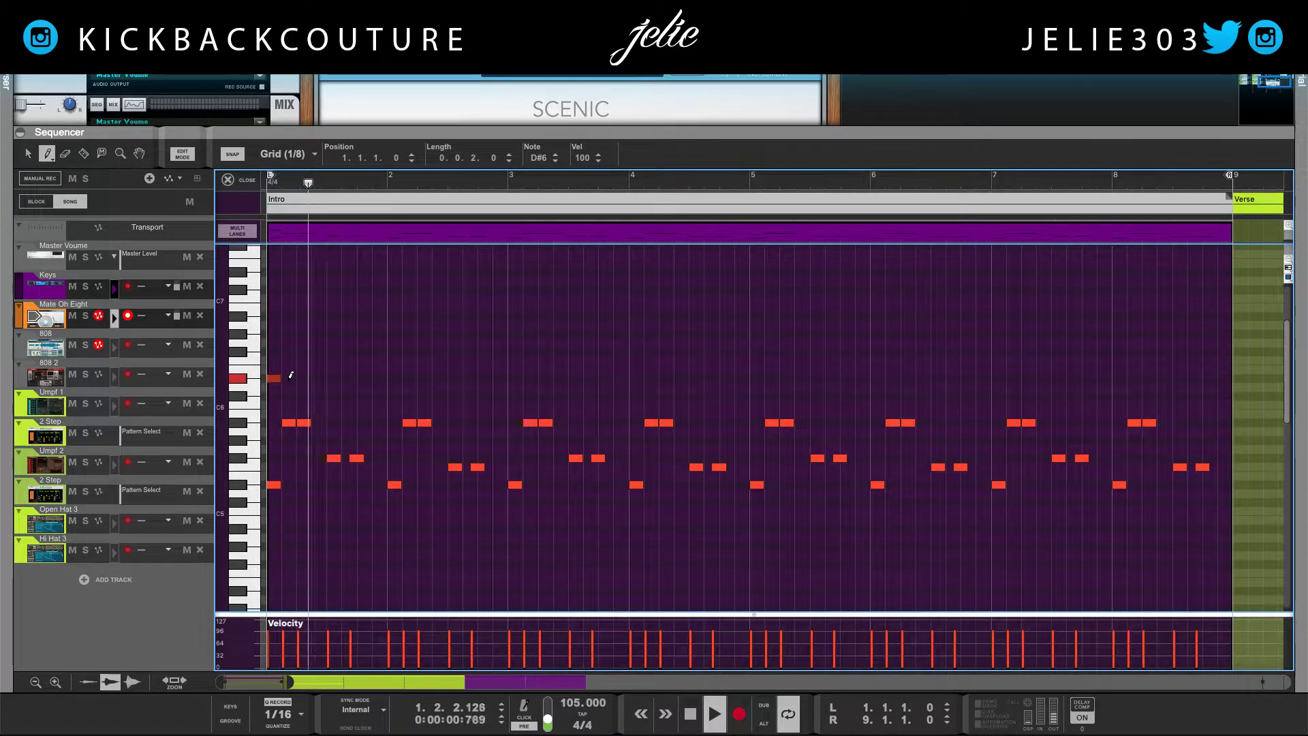
pyautogui.press('space')
pyautogui.click(377, 375)
pyautogui.press('space')
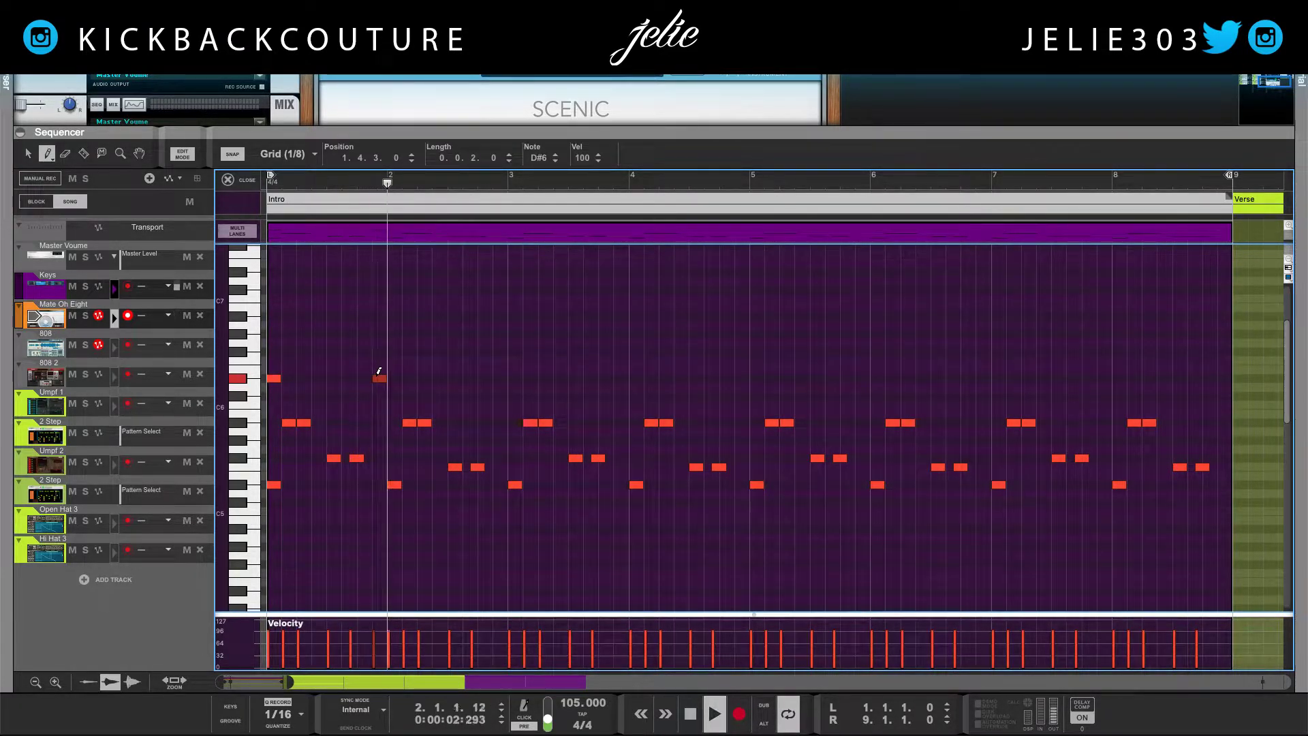
# Create a dub lane on the Mate Oh Eight track, add an A#6 eighth note at 2.4.3 in the Keys clip and play on
pyautogui.press(',')
pyautogui.hotkey('shift', 'Return')
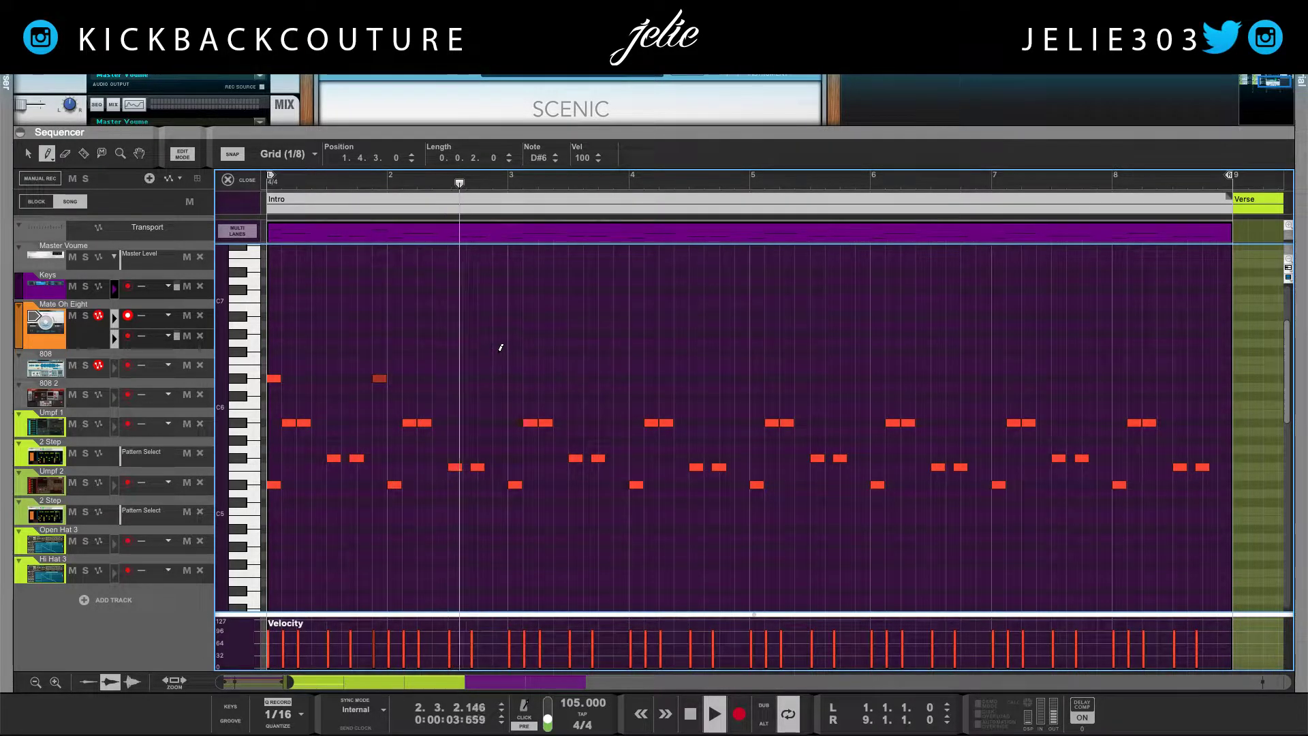
pyautogui.press('space')
pyautogui.click(500, 316)
pyautogui.press('space')
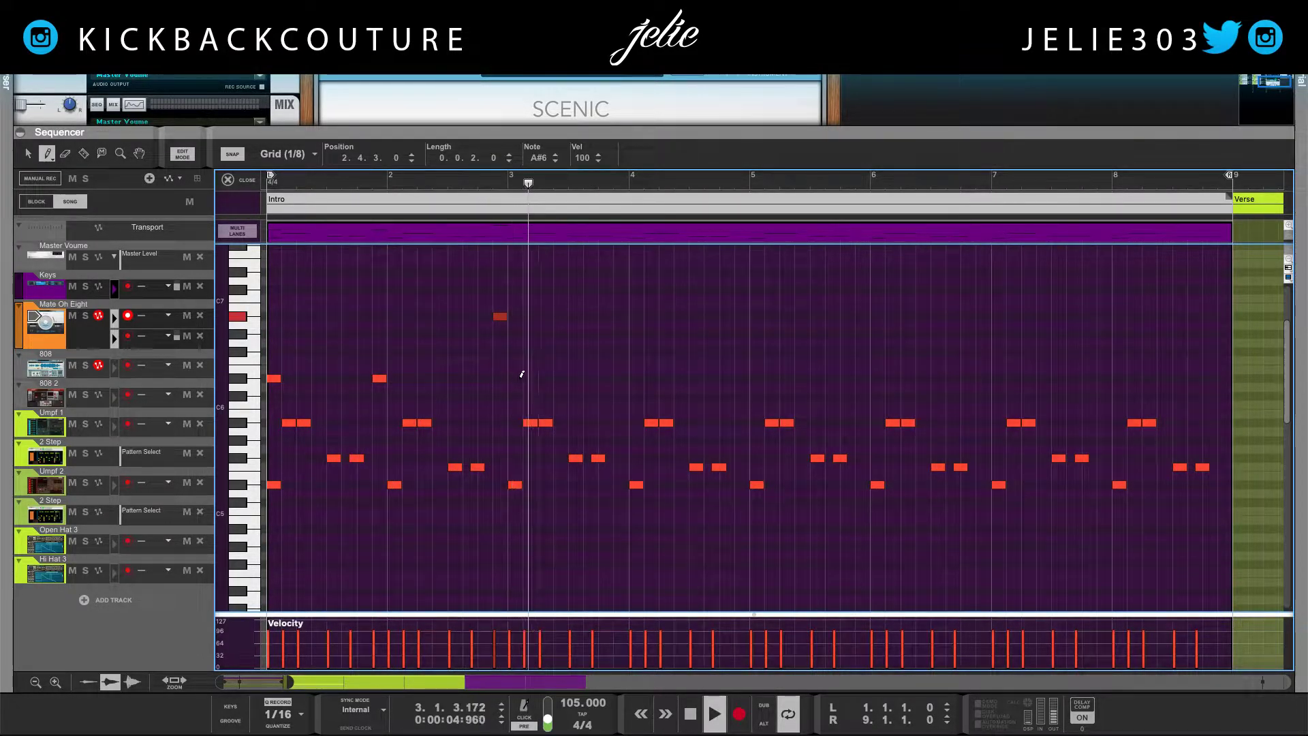
# Add eighth notes on D#6 at 3.4.3 and B6 at 4.4.3 in the Keys clip, playing on after each one
pyautogui.press('space')
pyautogui.click(619, 378)
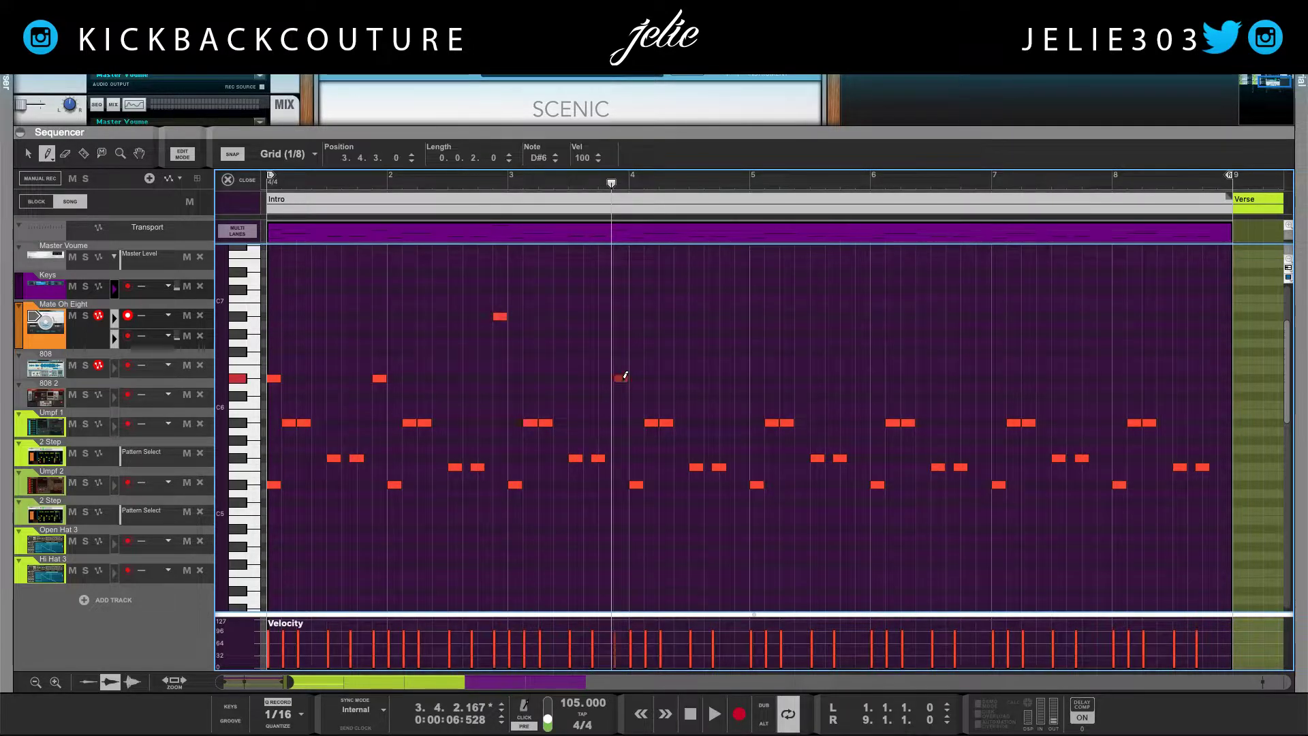
pyautogui.press('space')
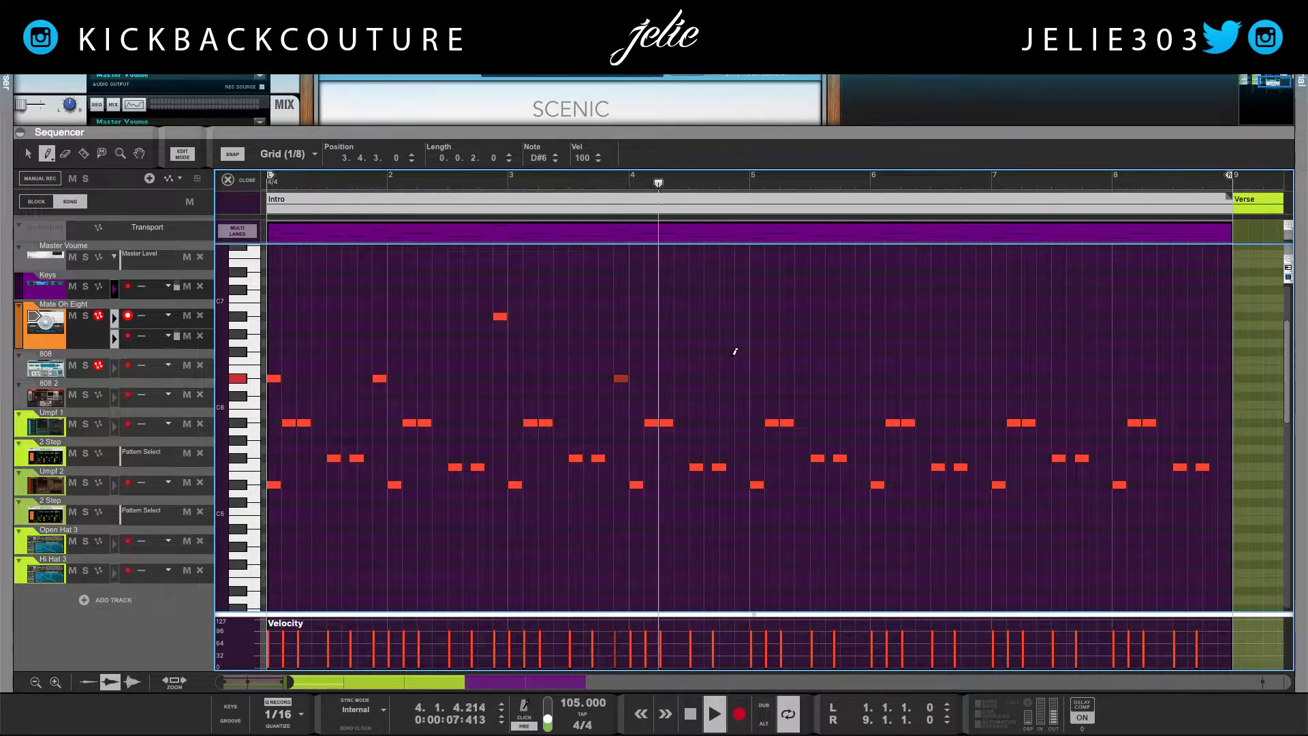
pyautogui.press('space')
pyautogui.click(740, 307)
pyautogui.press('space')
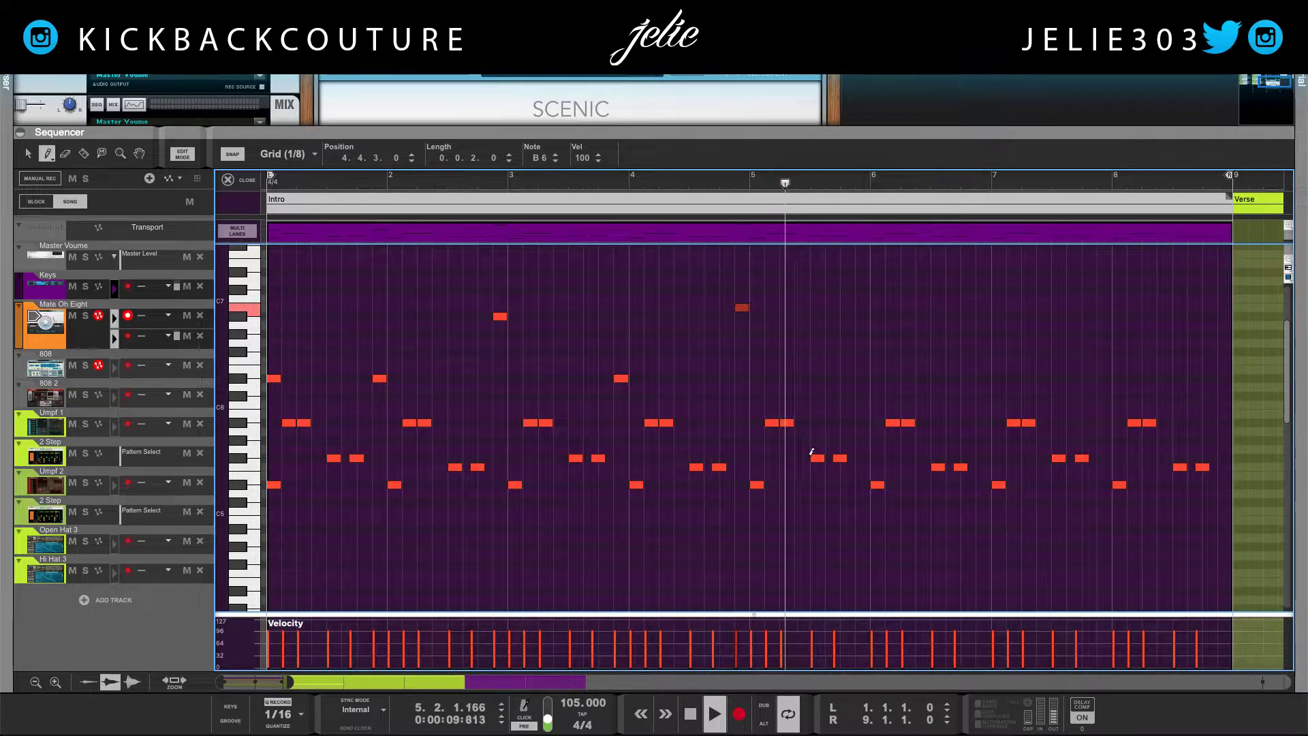
# Add eighth notes on D#6 at 5.4.3 and A#6 at 6.4.3 in the Keys clip, playing on after each one
pyautogui.press('space')
pyautogui.click(862, 378)
pyautogui.press('space')
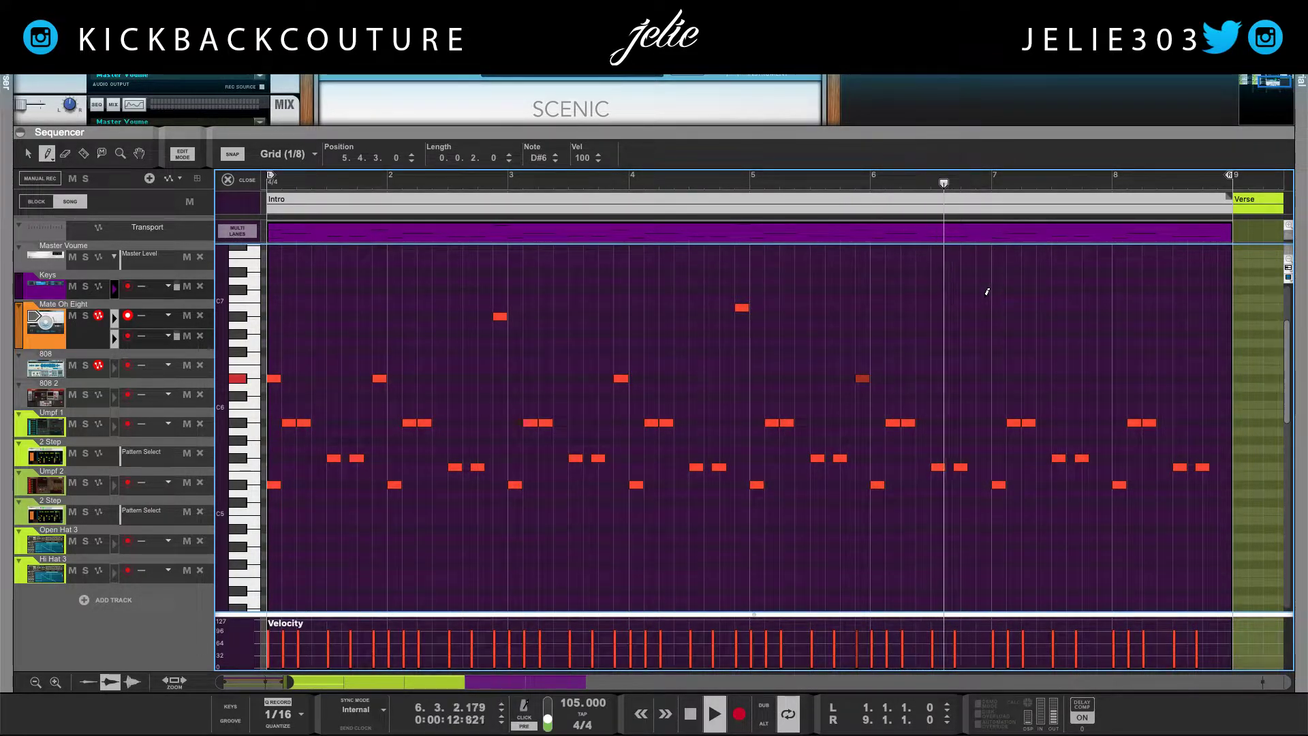
pyautogui.press('space')
pyautogui.click(983, 316)
pyautogui.press('space')
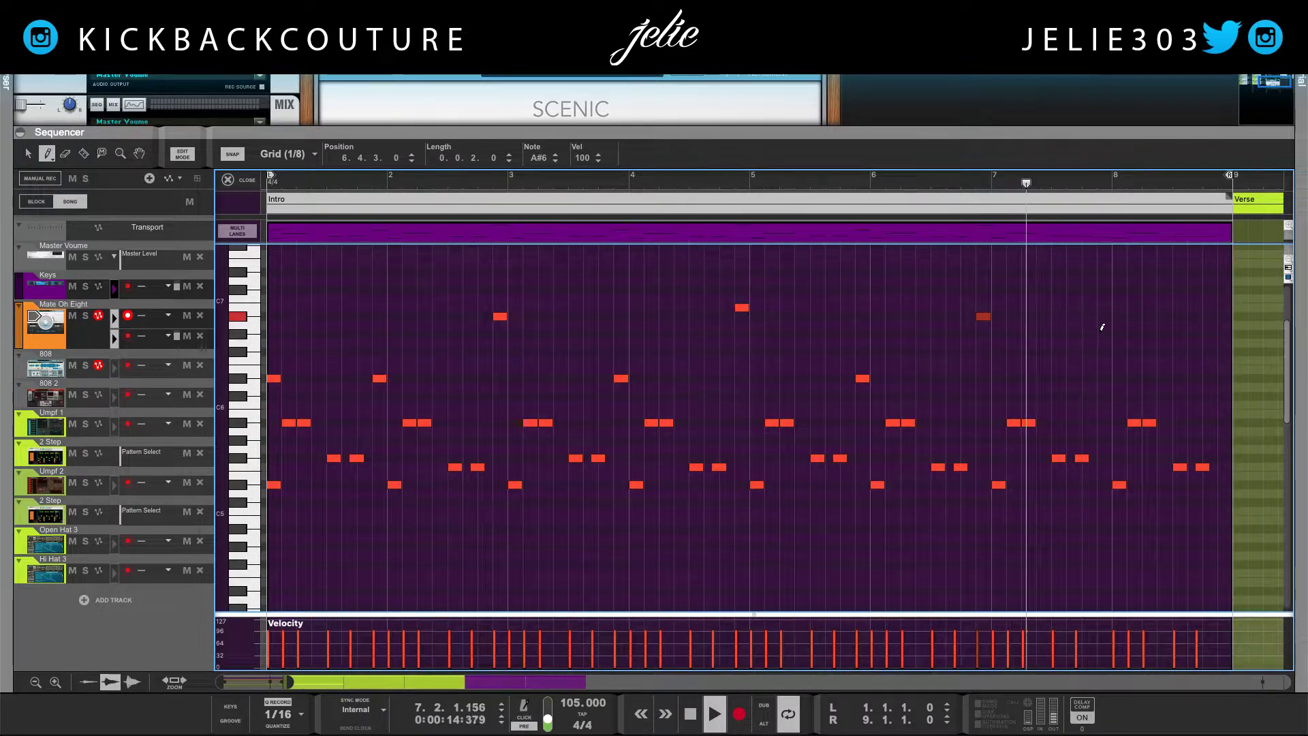
# Add eighth notes on D#6 at 7.4.3 and B6 at 8.4.3 in the Keys clip, playing on between them
pyautogui.click(1107, 378)
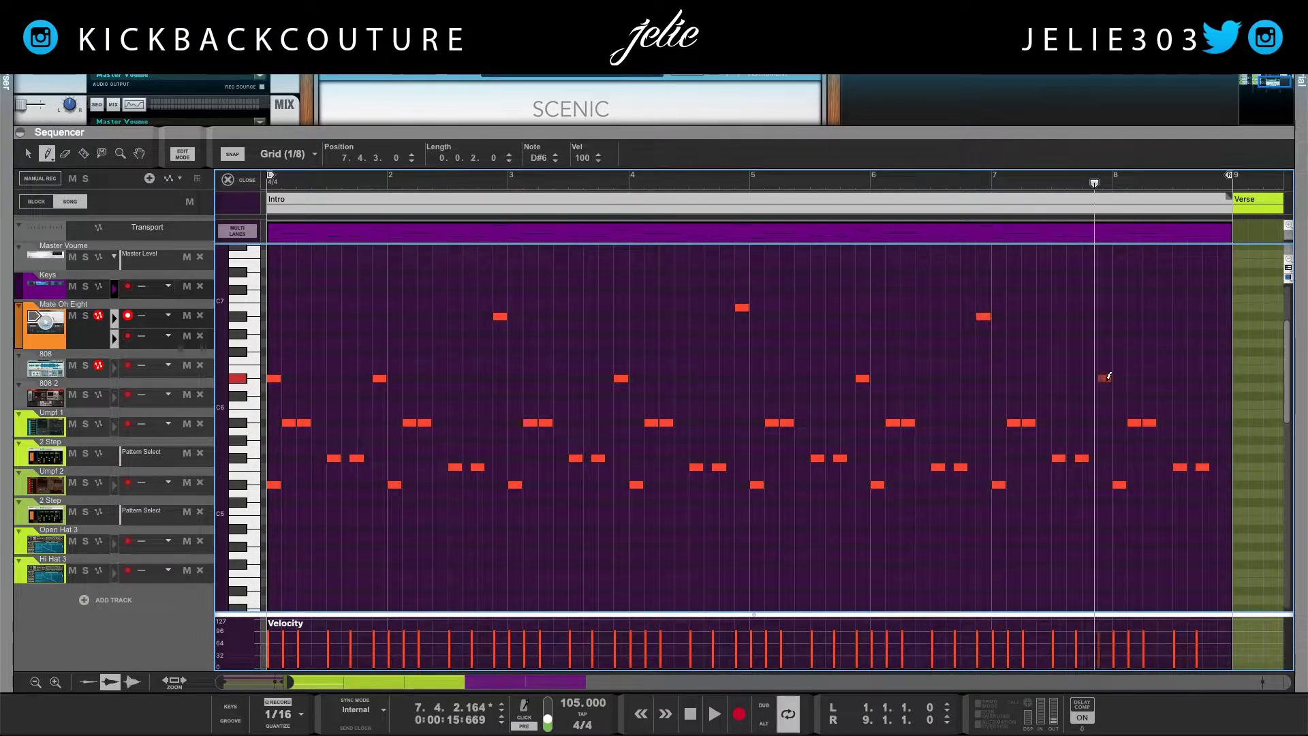
pyautogui.press('space')
pyautogui.click(1225, 308)
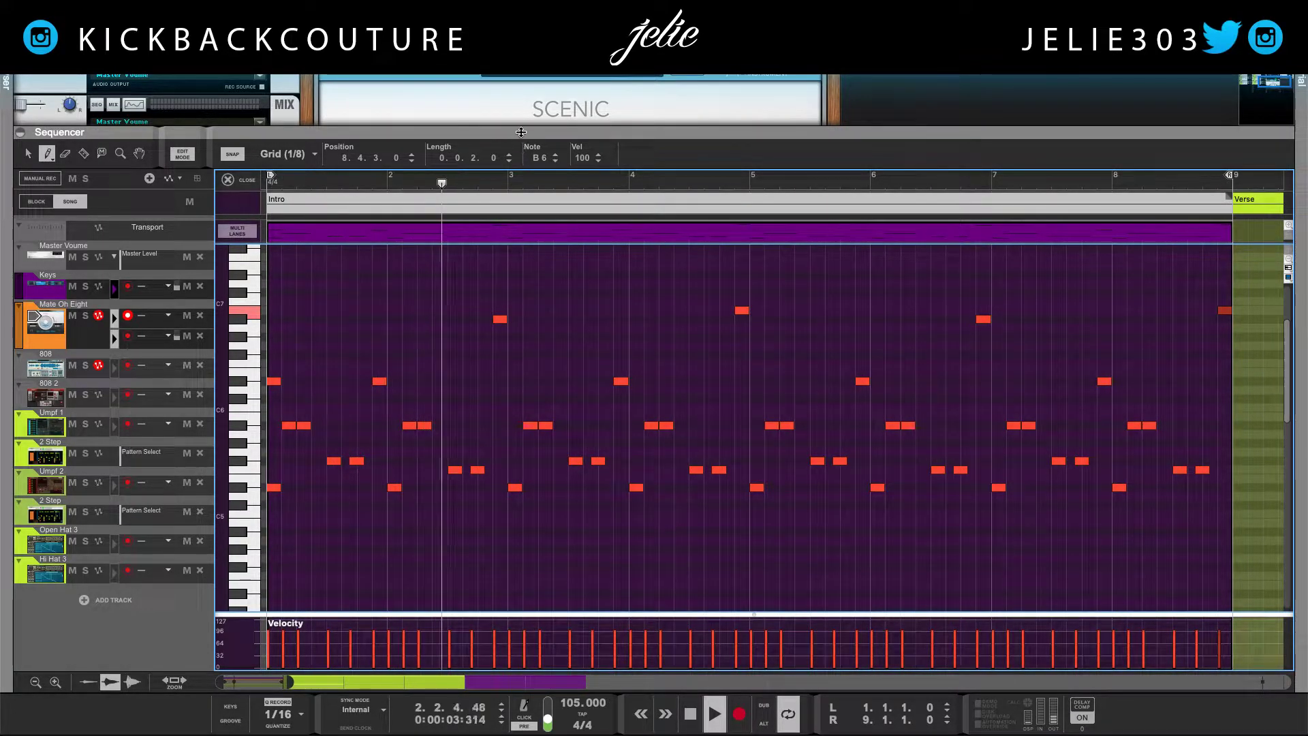
# Stop playback, switch to the Selection tool and shrink the sequencer fully so the rack fills the window
pyautogui.moveTo(520, 132); pyautogui.dragTo(569, 630)
pyautogui.press('space')
pyautogui.scroll(5, 440, 443)
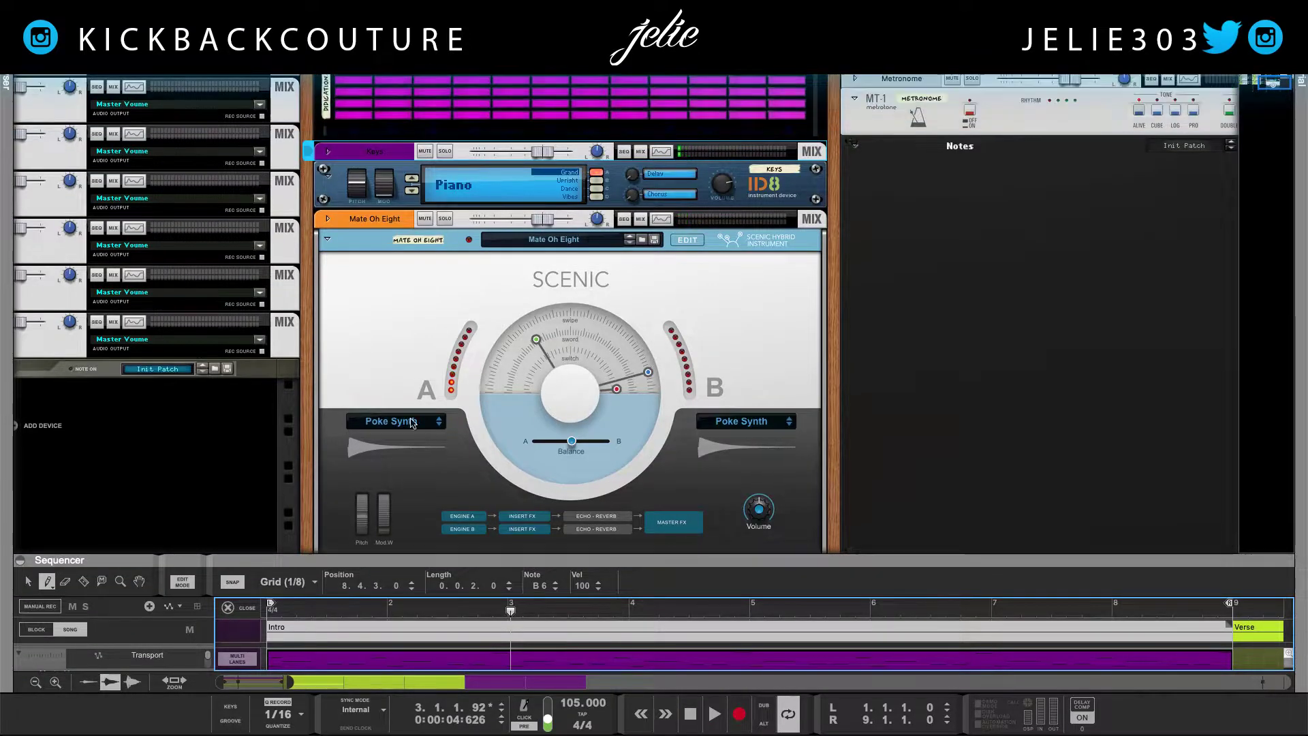
pyautogui.press('q')
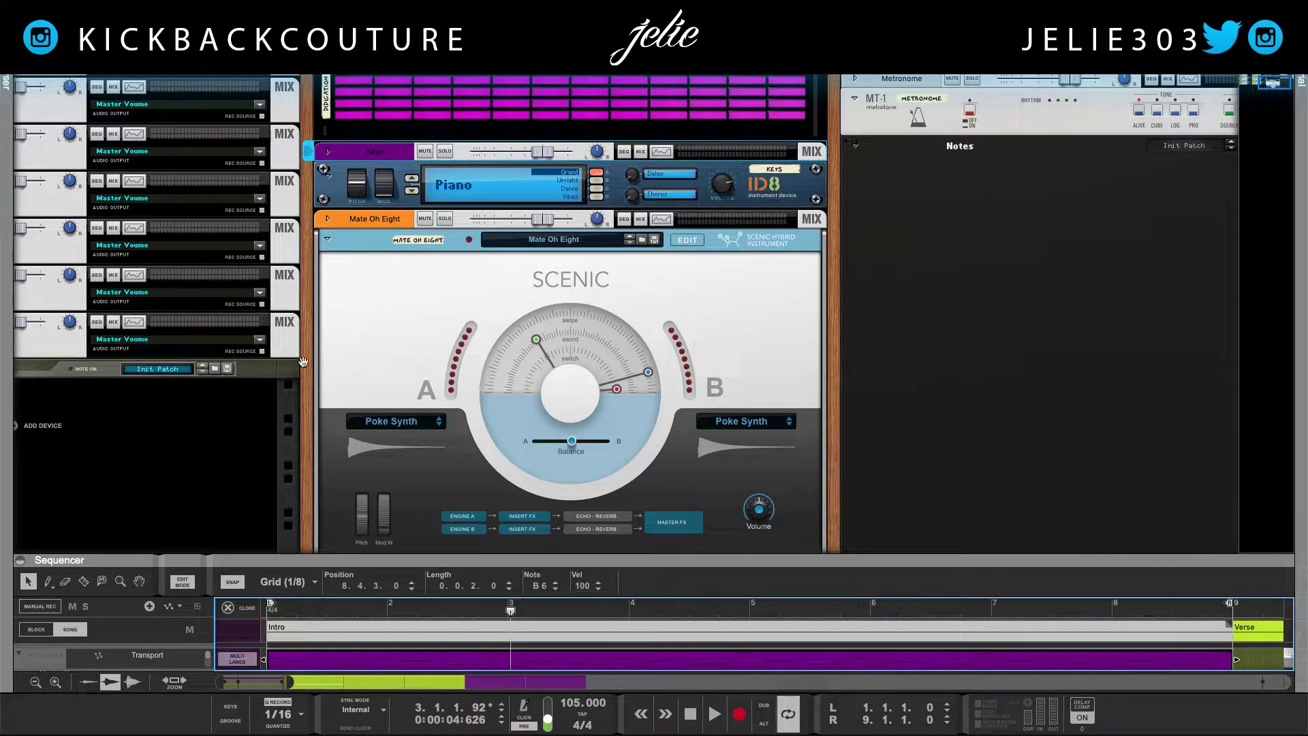
pyautogui.moveTo(405, 554); pyautogui.dragTo(440, 678)
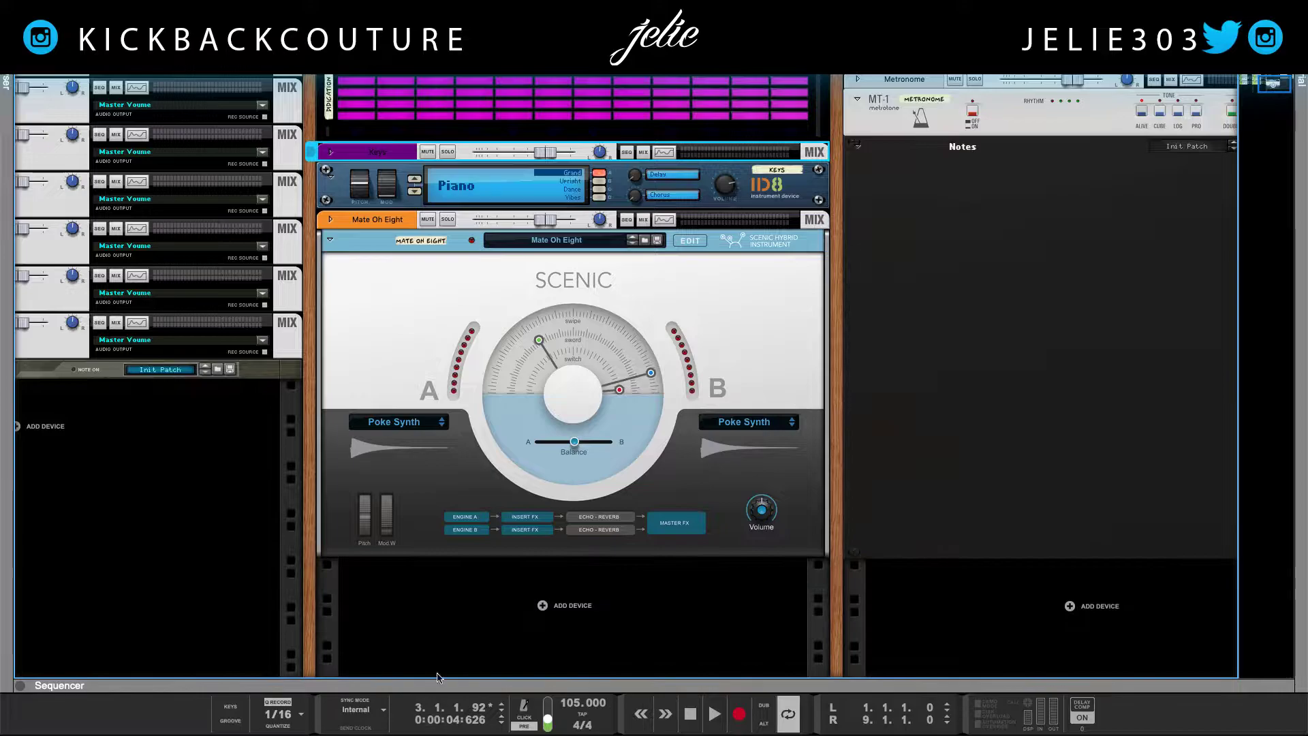
# Remove the step 9 Snare hit from patterns 1 to 4 of the 2 Step drum sequencer above Umpf 1
pyautogui.hscroll(-5, 380, 490)
pyautogui.hscroll(-2, 379, 491)
pyautogui.scroll(12, 354, 484)
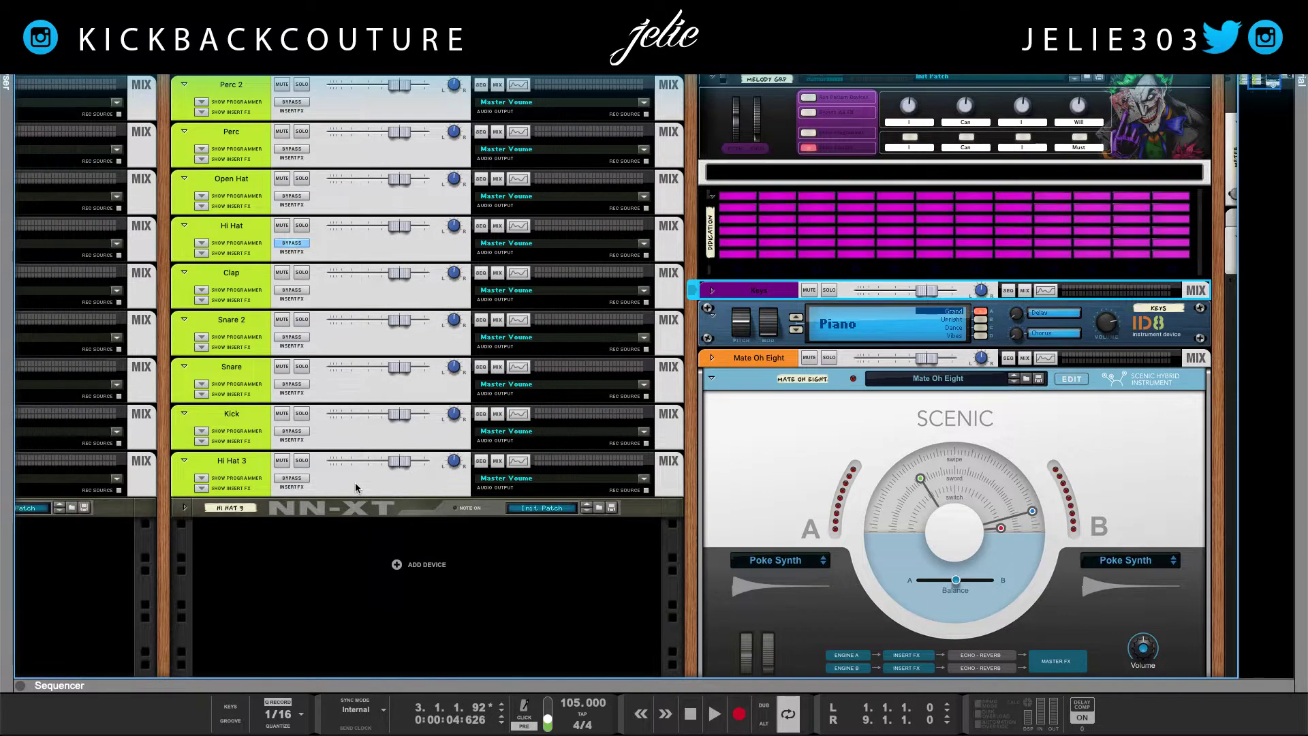
pyautogui.scroll(-1, 343, 470)
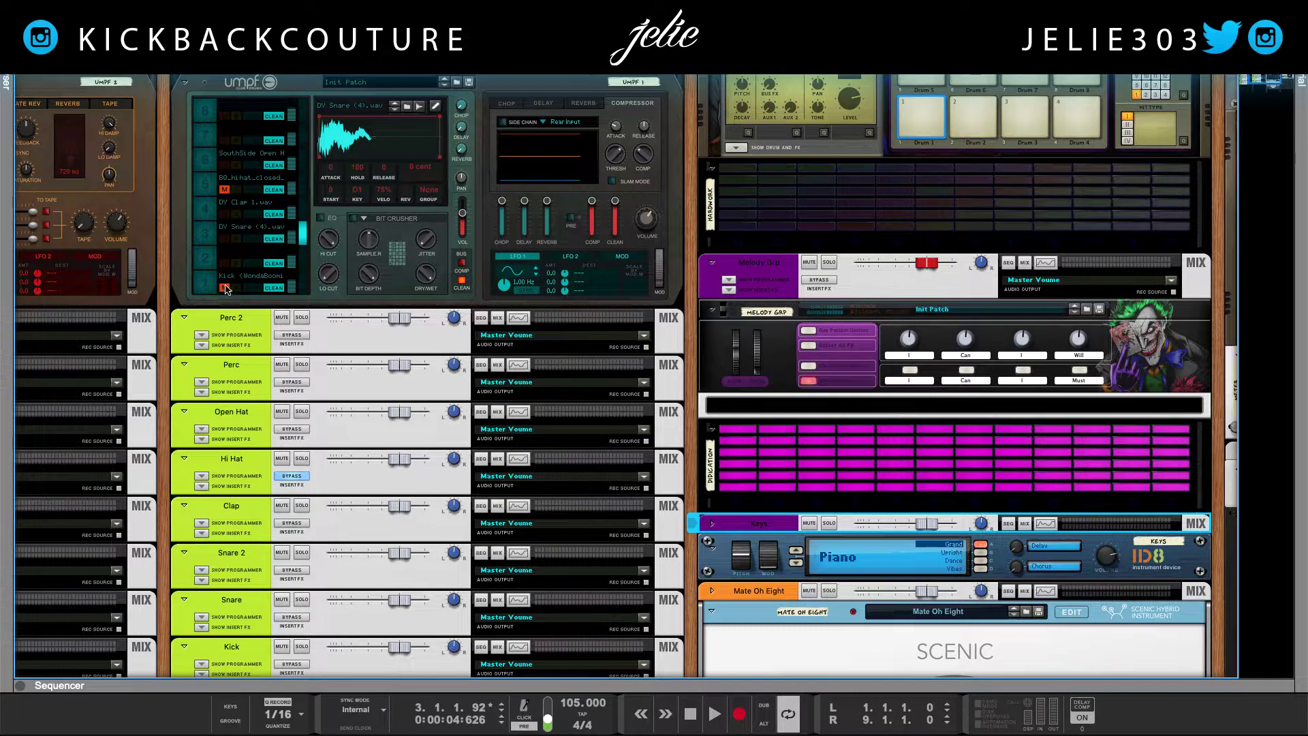
pyautogui.scroll(10, 366, 340)
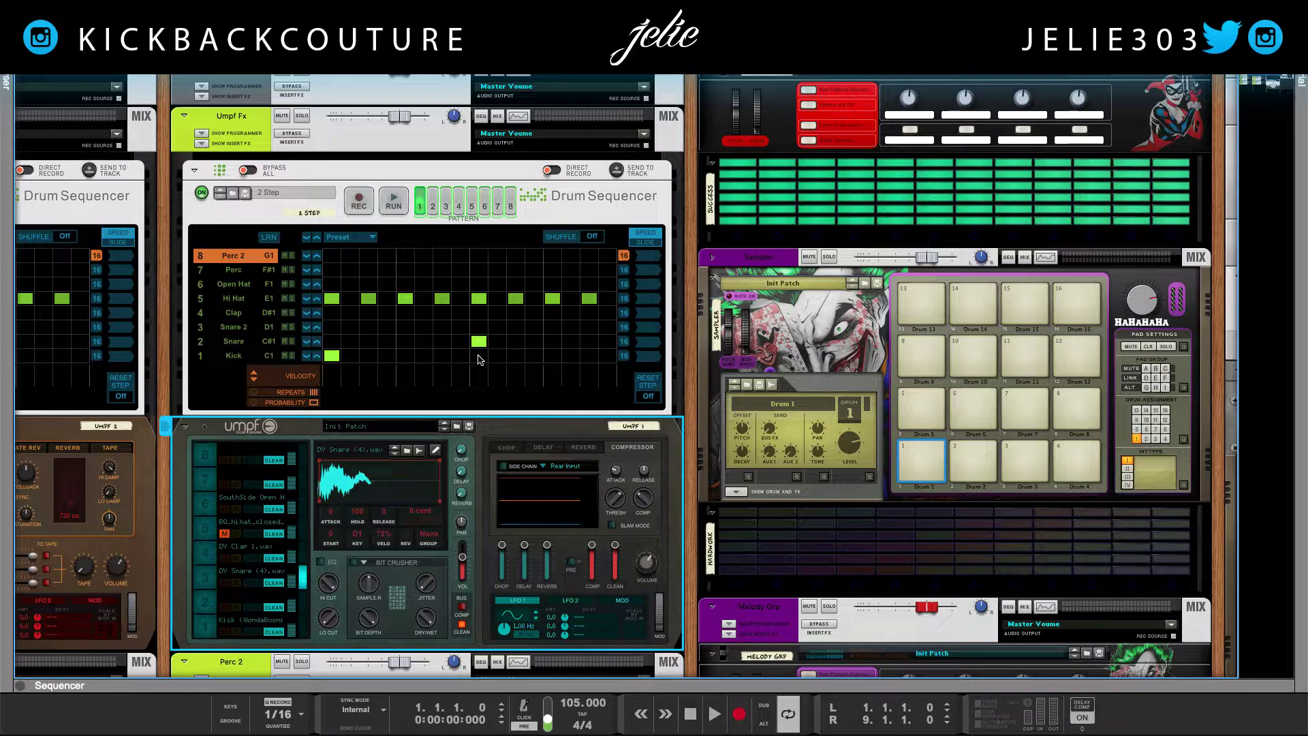
pyautogui.click(479, 341)
pyautogui.click(432, 207)
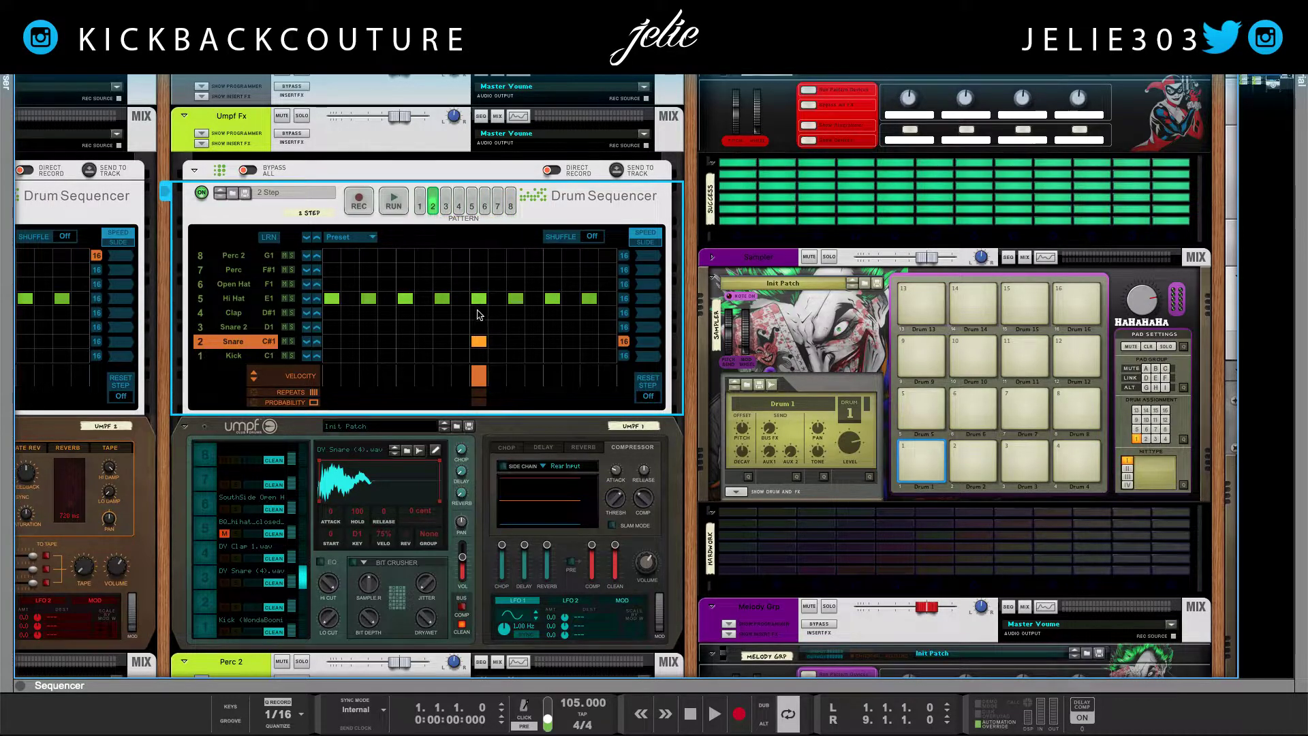
pyautogui.click(446, 209)
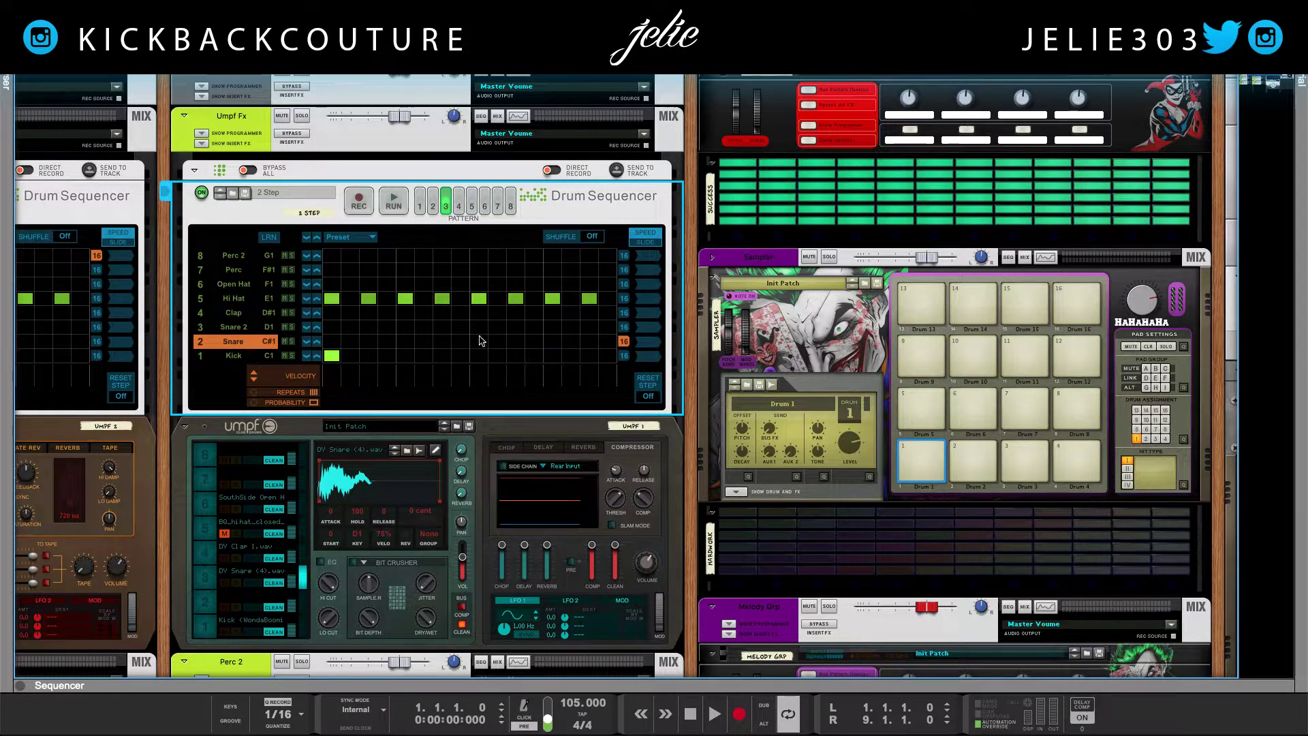
pyautogui.click(460, 203)
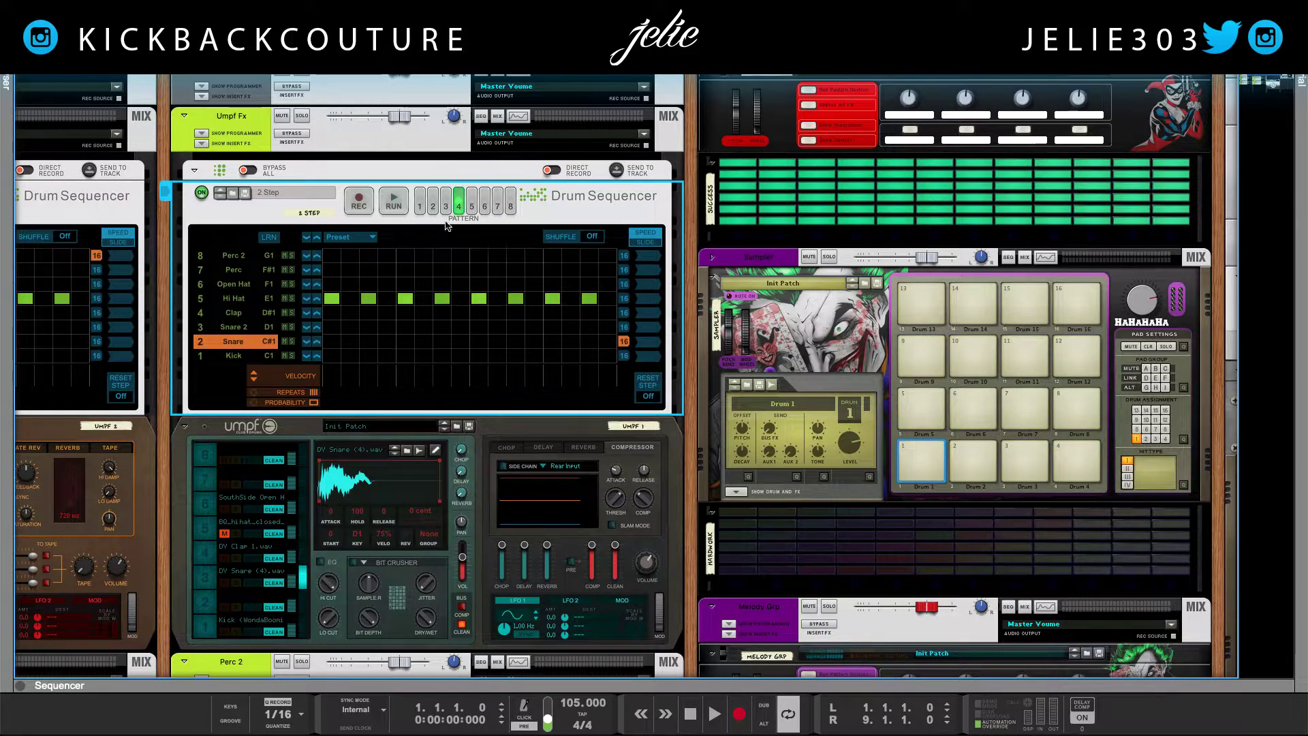
# Add Kick hits on steps 5, 9 and 13 of pattern 1 in the 2 Step drum sequencer and play back the beat
pyautogui.click(420, 208)
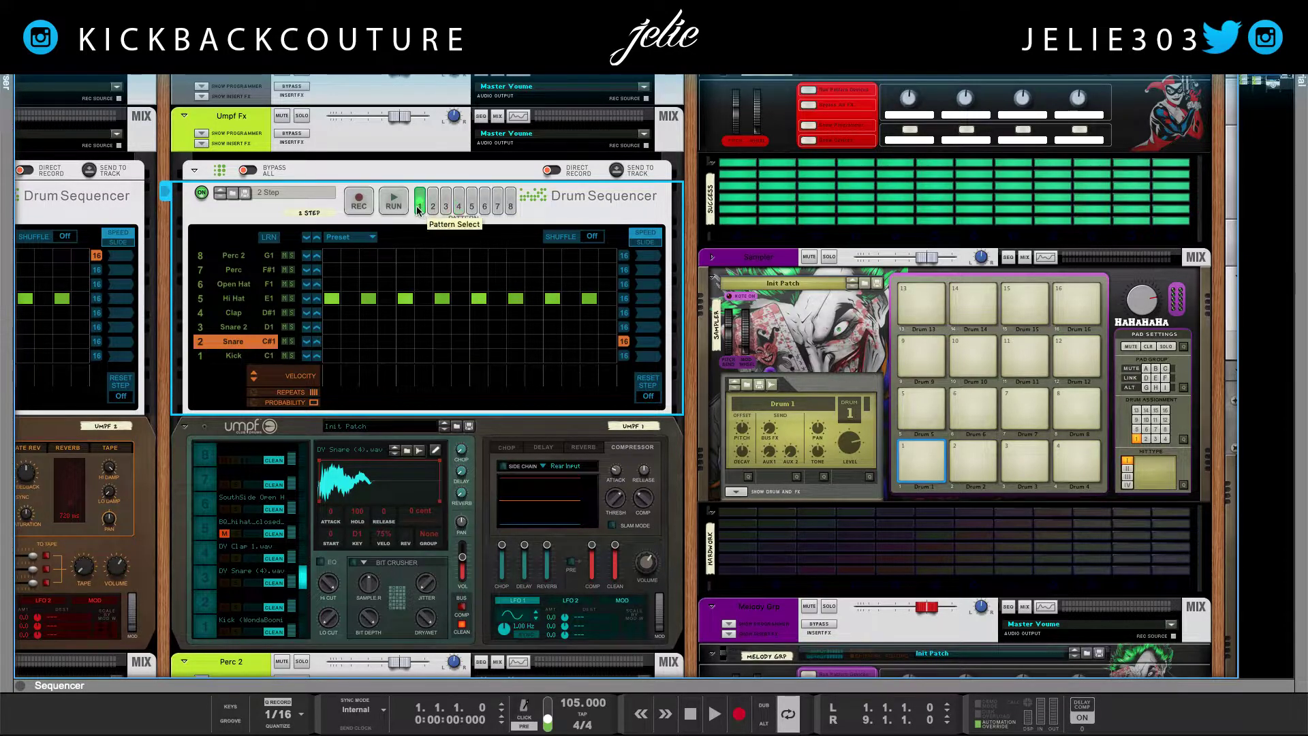
pyautogui.click(478, 355)
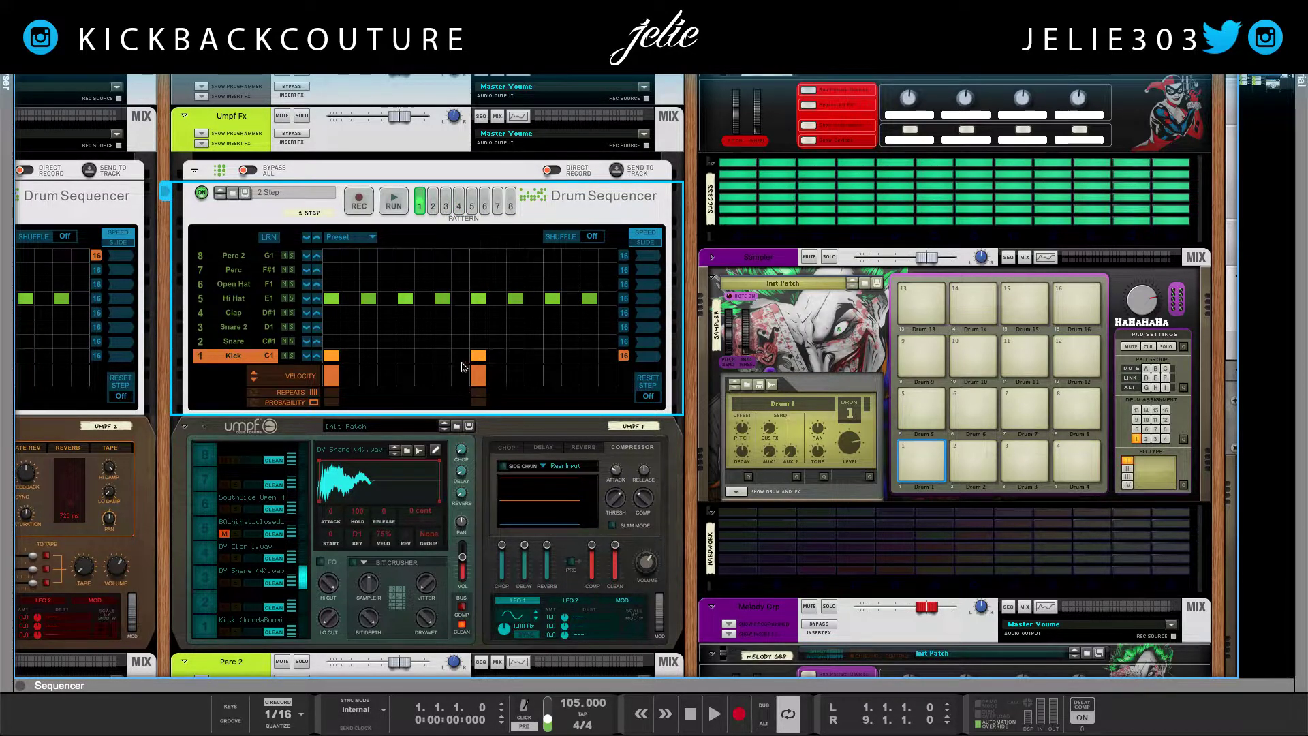
pyautogui.press('space')
pyautogui.press('space')
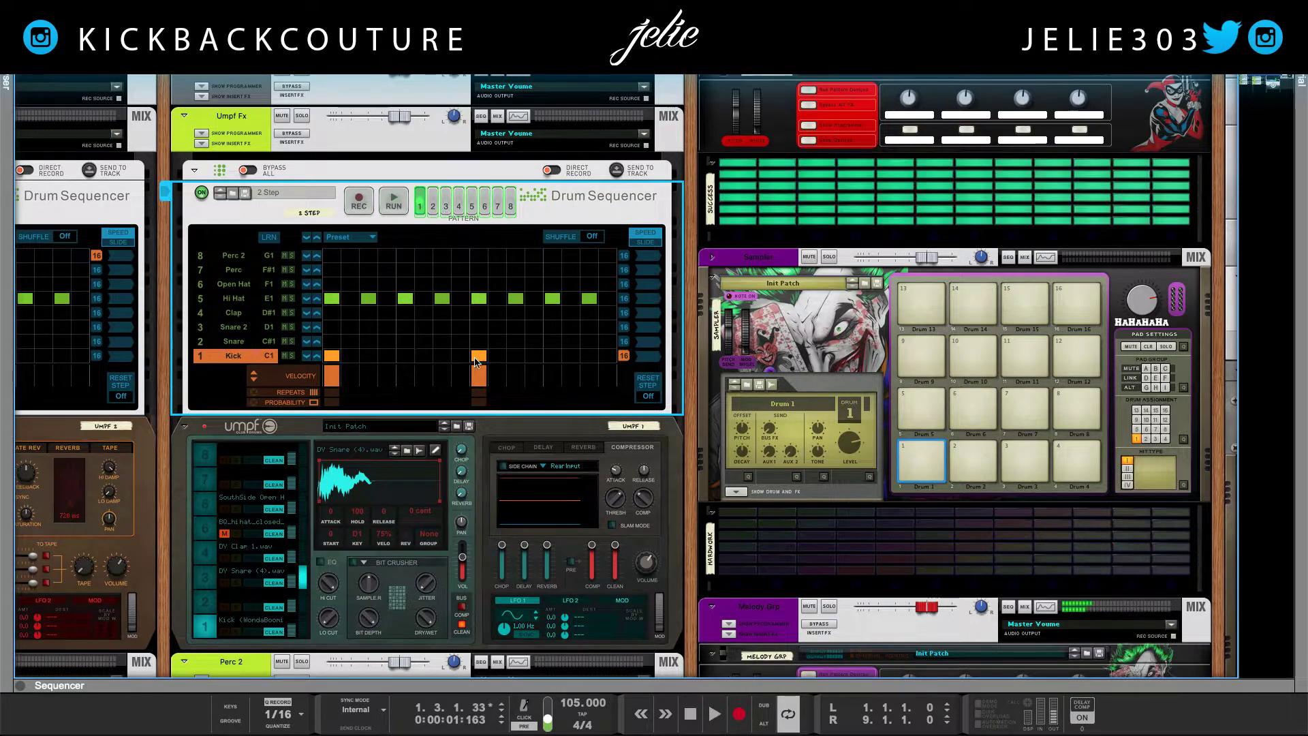
pyautogui.click(478, 356)
pyautogui.click(404, 355)
pyautogui.click(478, 356)
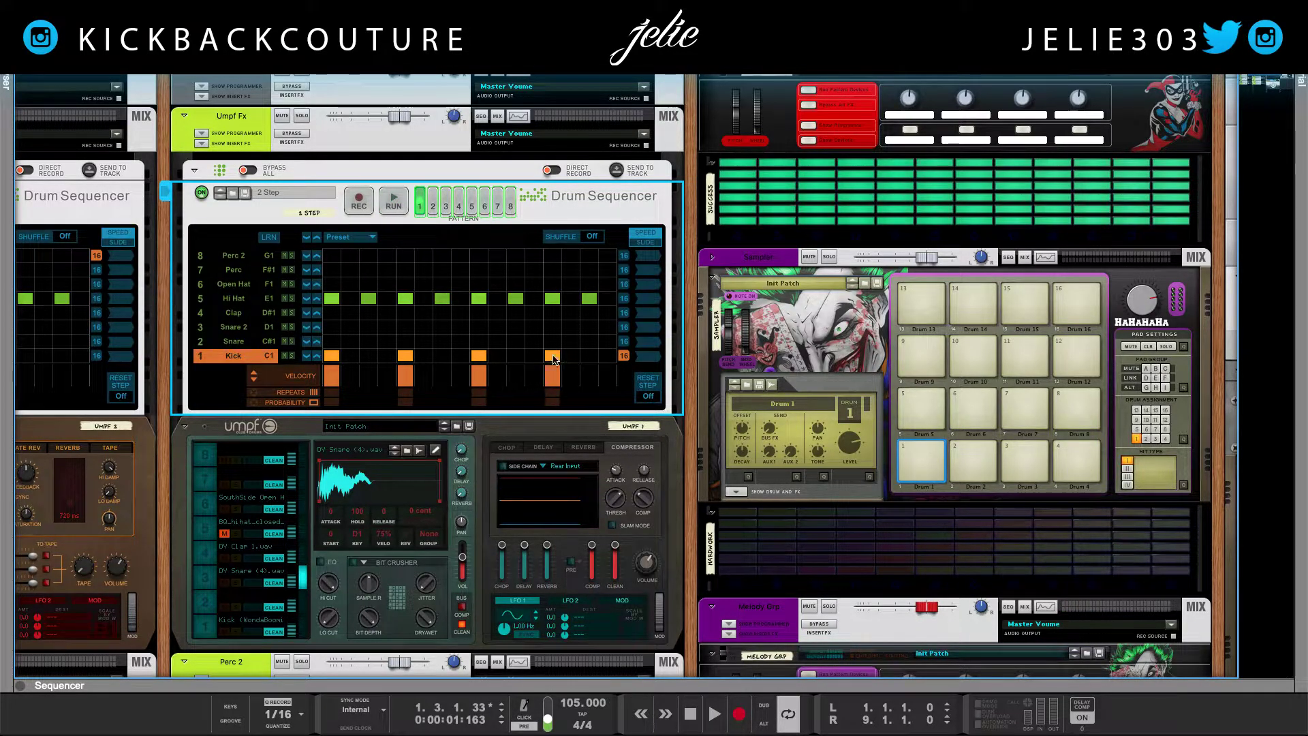
pyautogui.press('space')
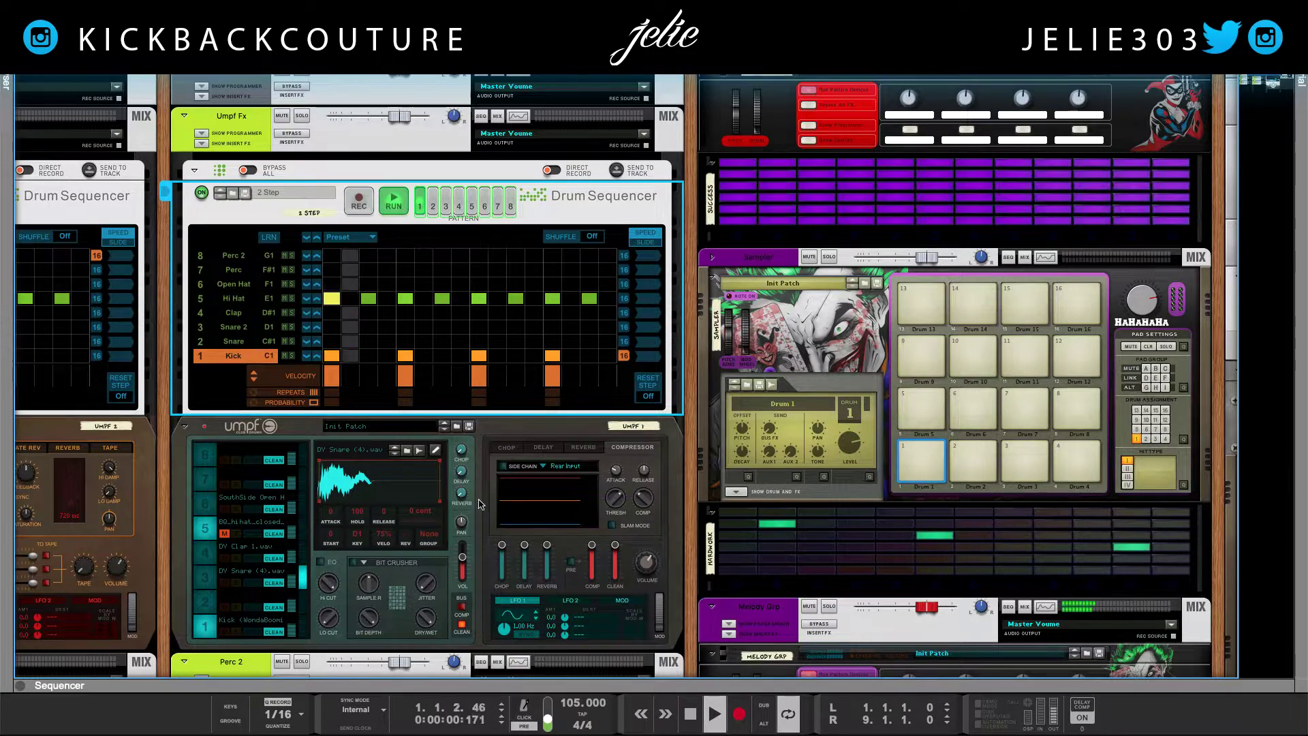
pyautogui.click(433, 207)
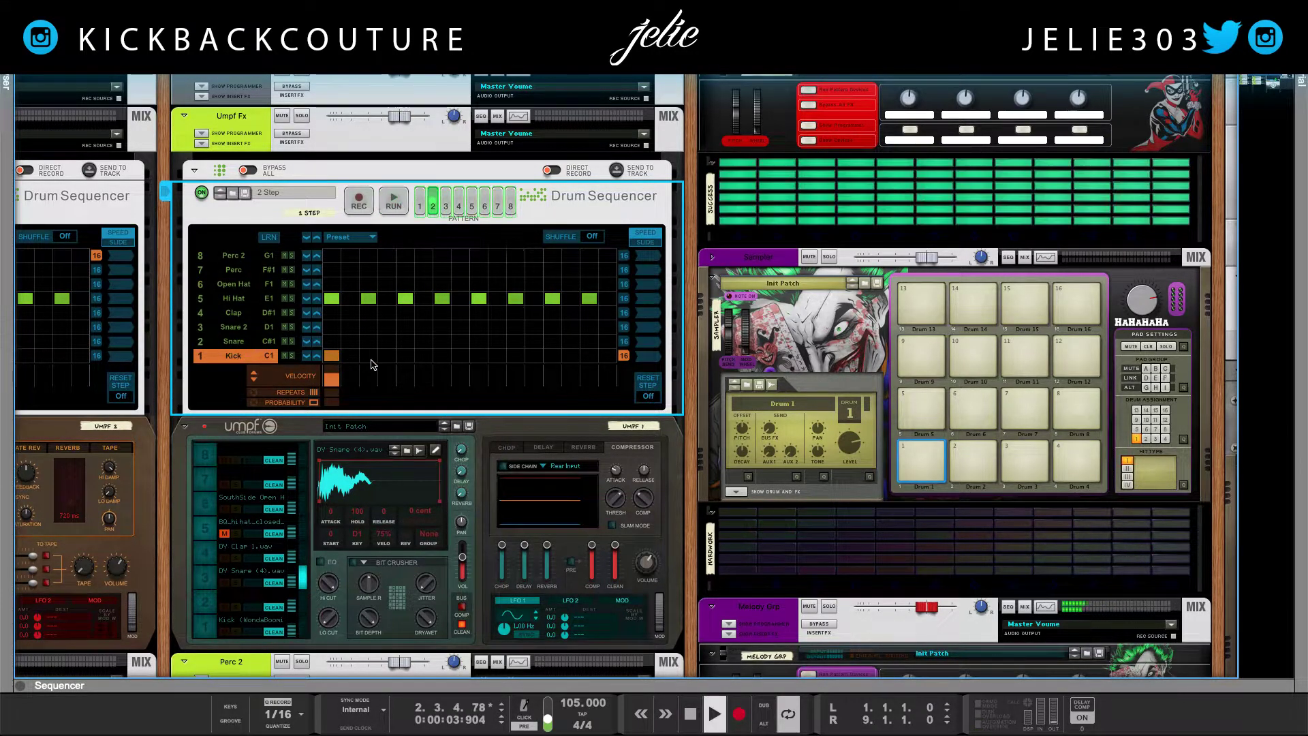
pyautogui.press('space')
pyautogui.click(331, 357)
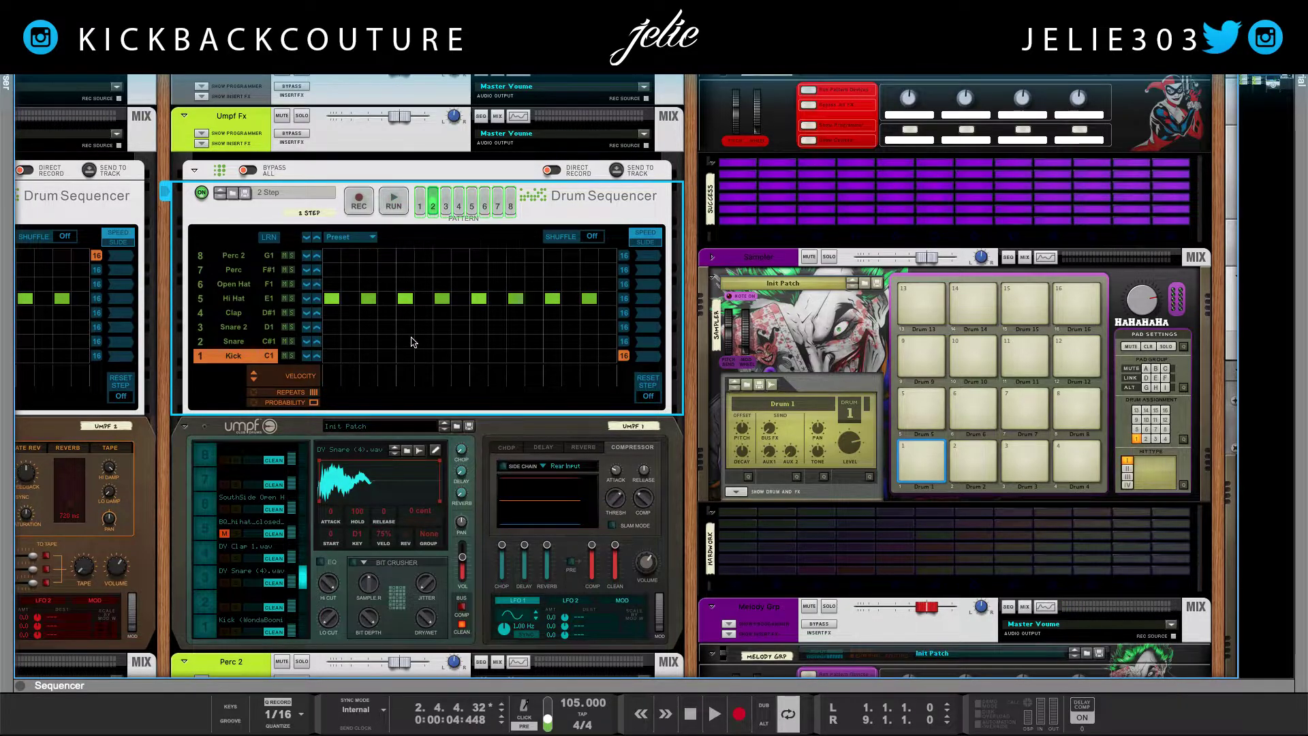
pyautogui.click(371, 239)
pyautogui.click(473, 217)
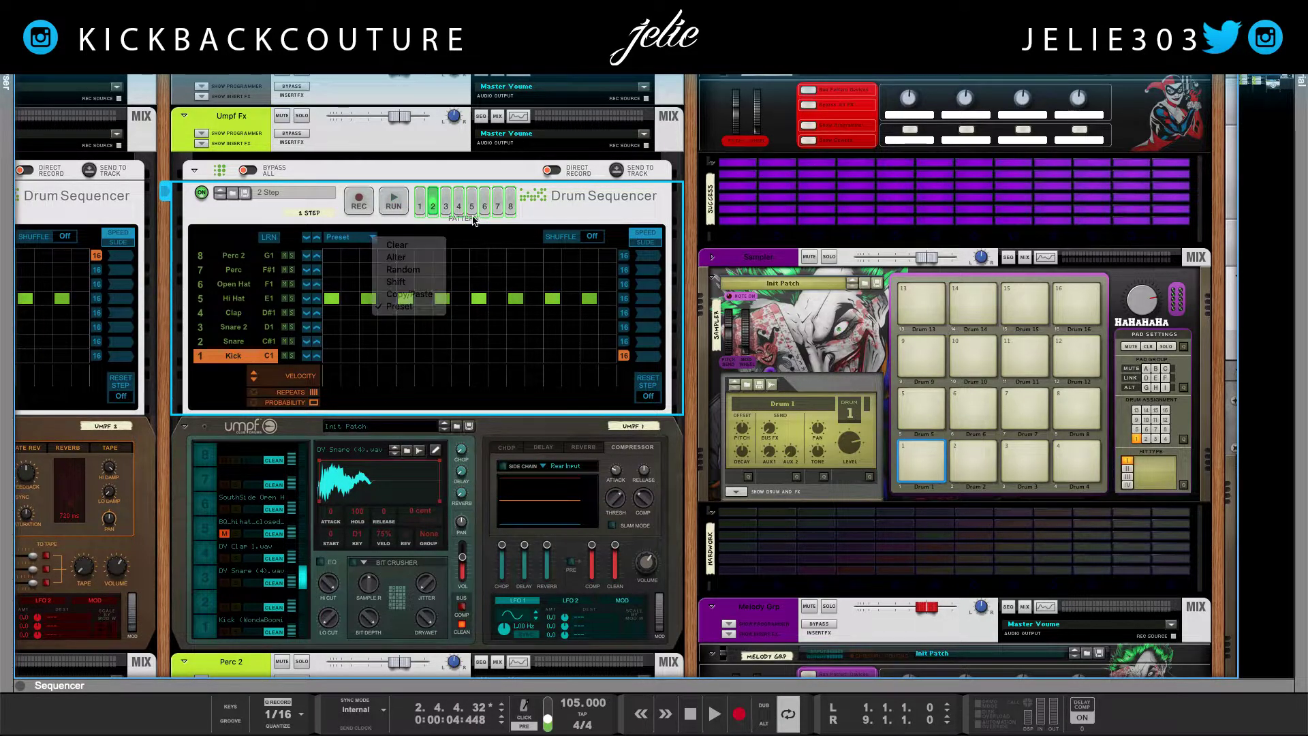
# Copy the Kick row of pattern 1 and paste it into patterns 2, 3 and 4 of the 2 Step drum sequencer
pyautogui.click(419, 206)
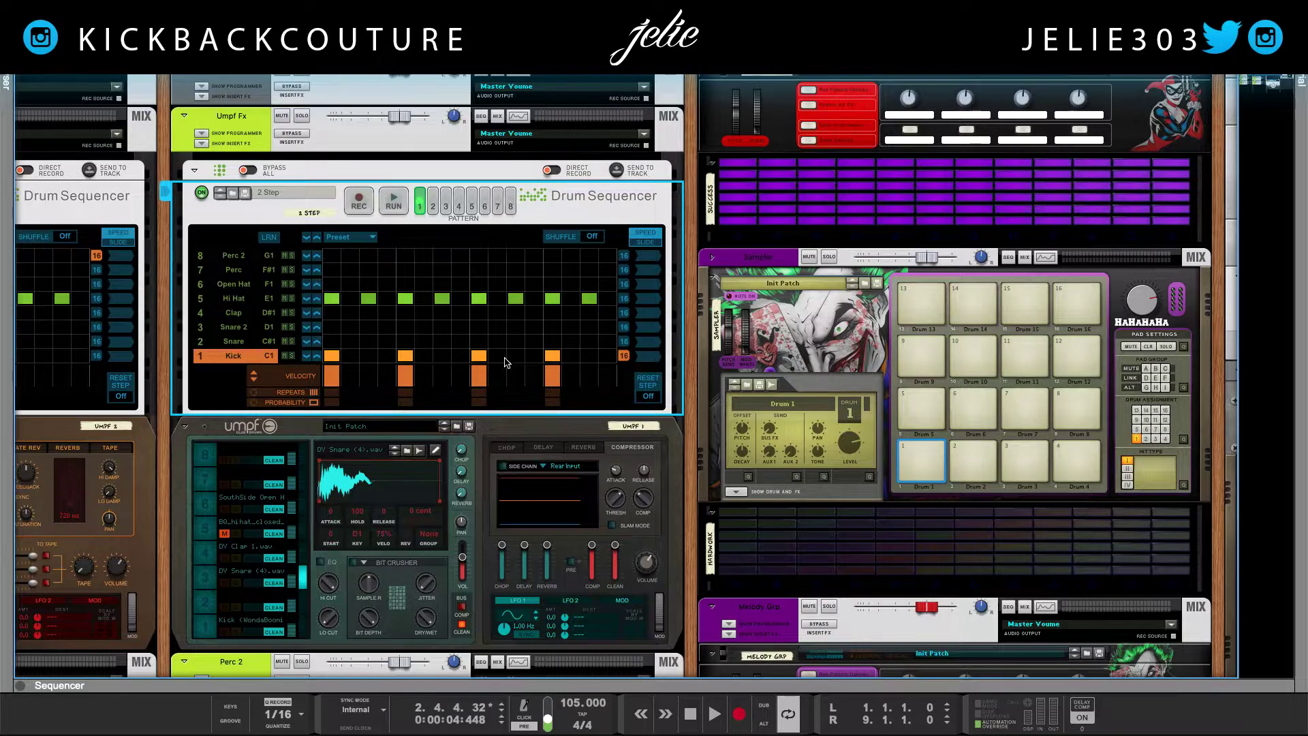
pyautogui.click(350, 238)
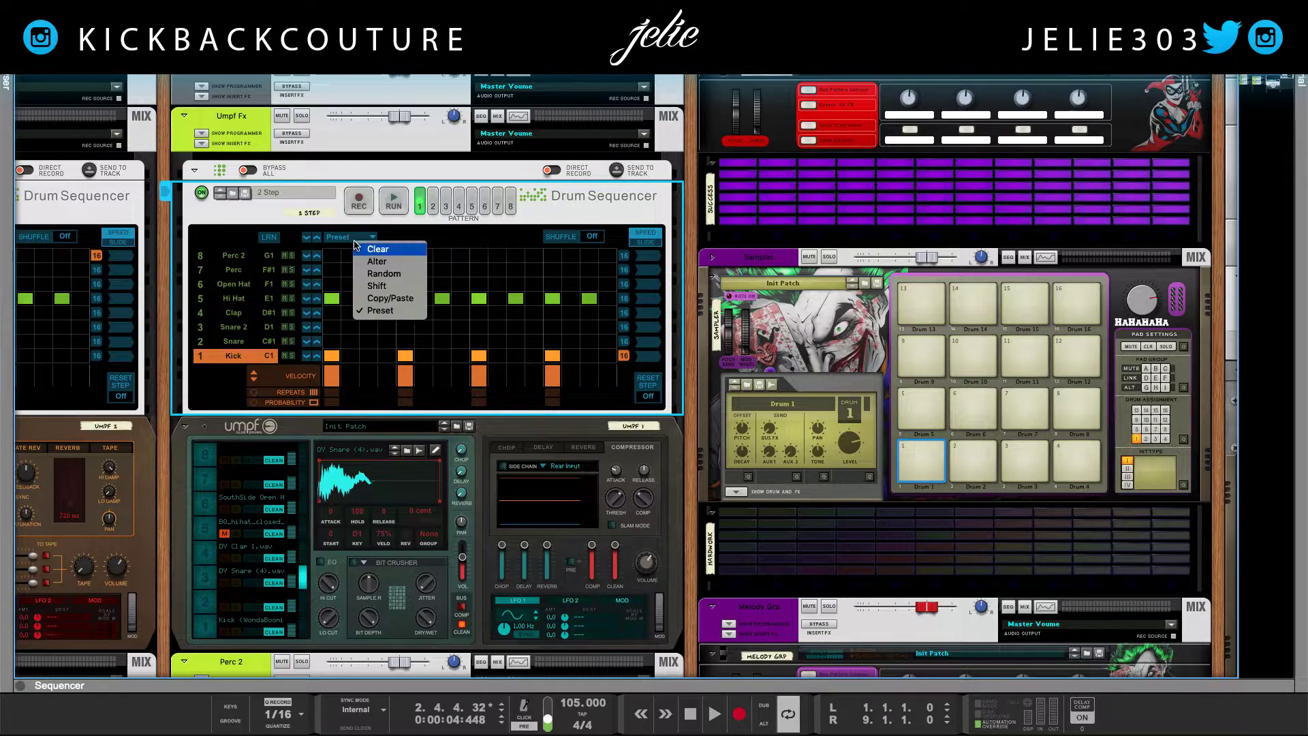
pyautogui.click(381, 300)
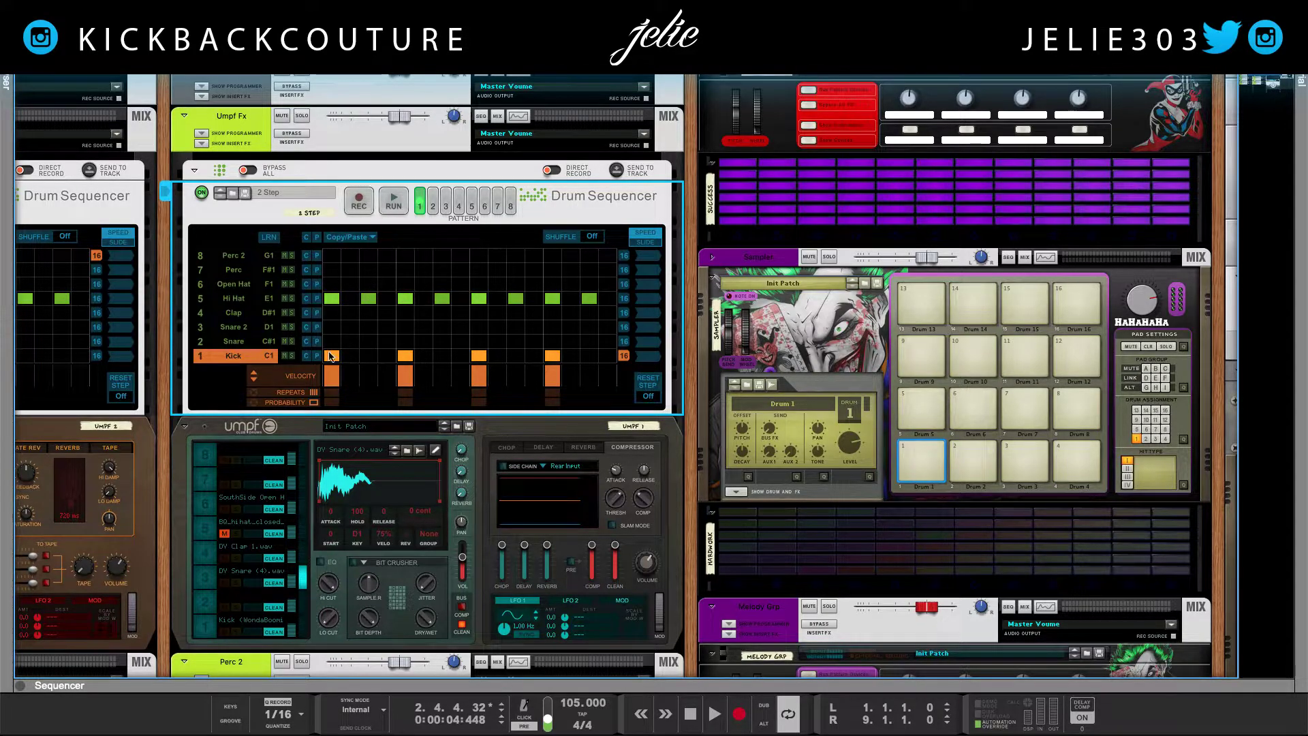
pyautogui.click(433, 204)
pyautogui.click(446, 203)
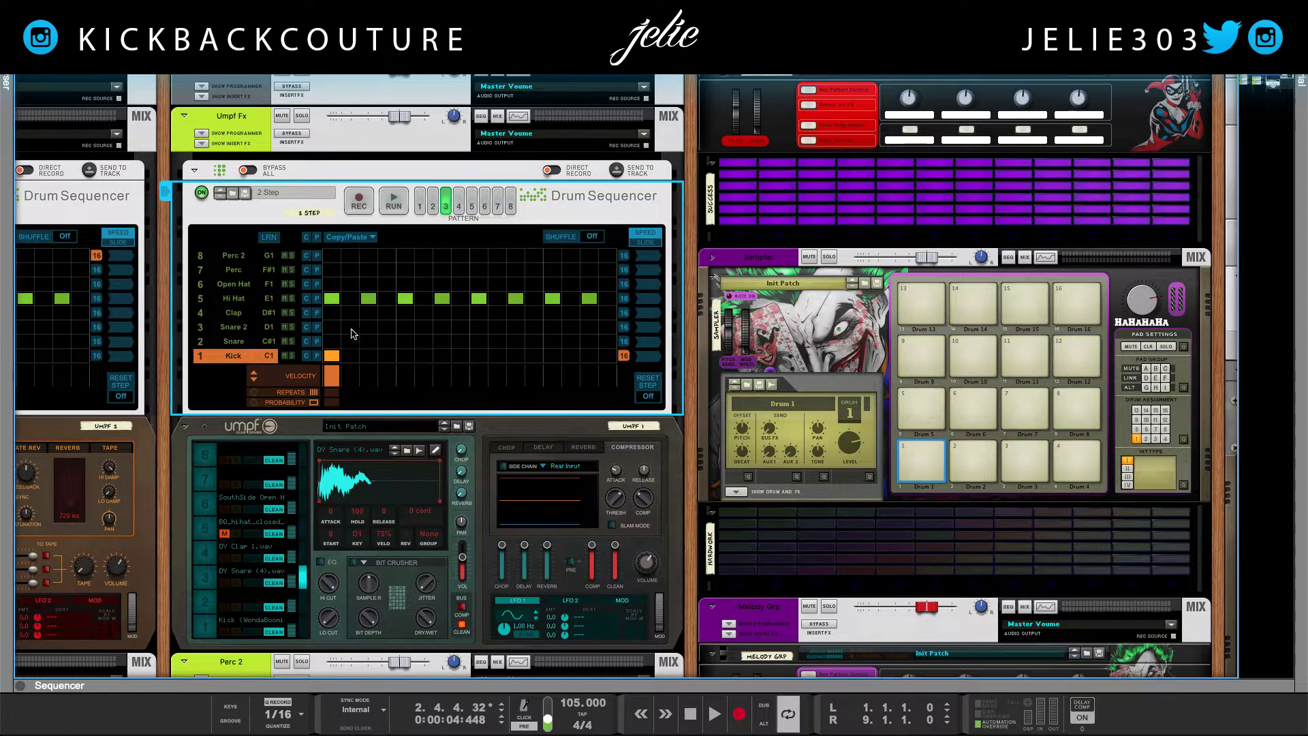
pyautogui.click(316, 355)
pyautogui.click(460, 198)
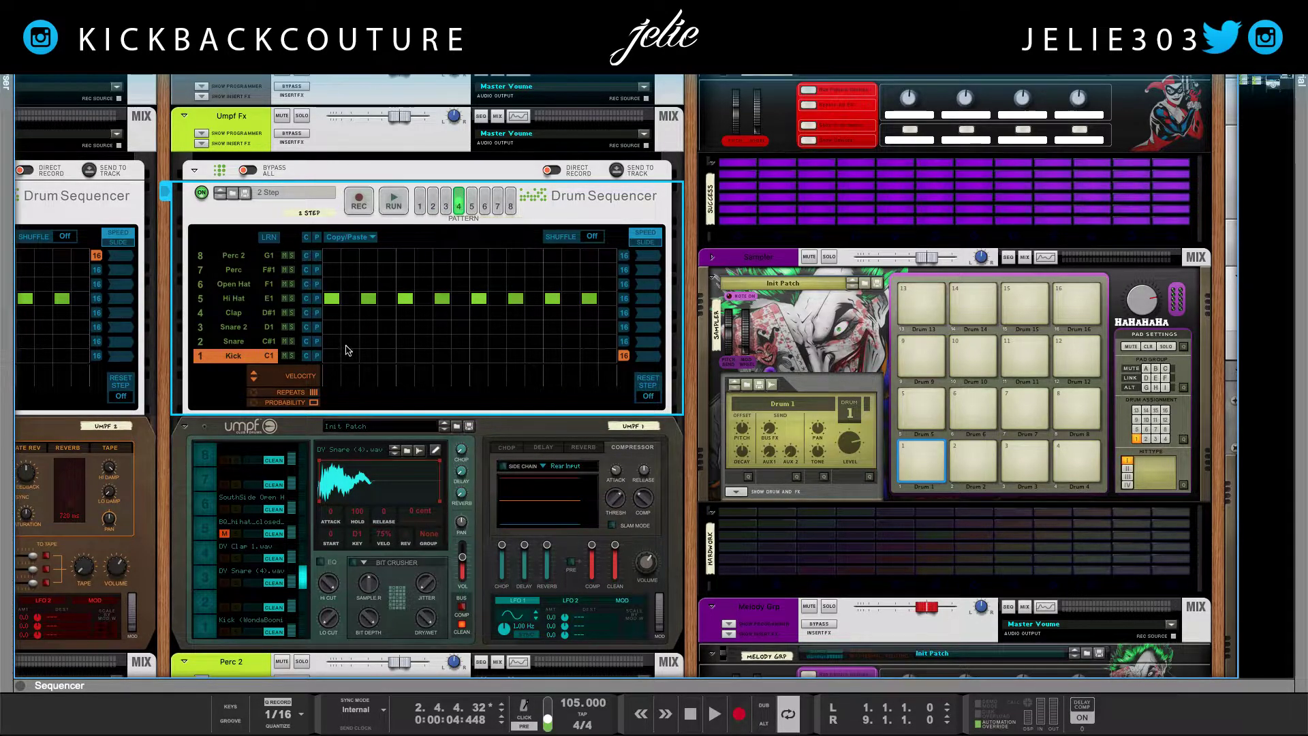
pyautogui.click(316, 355)
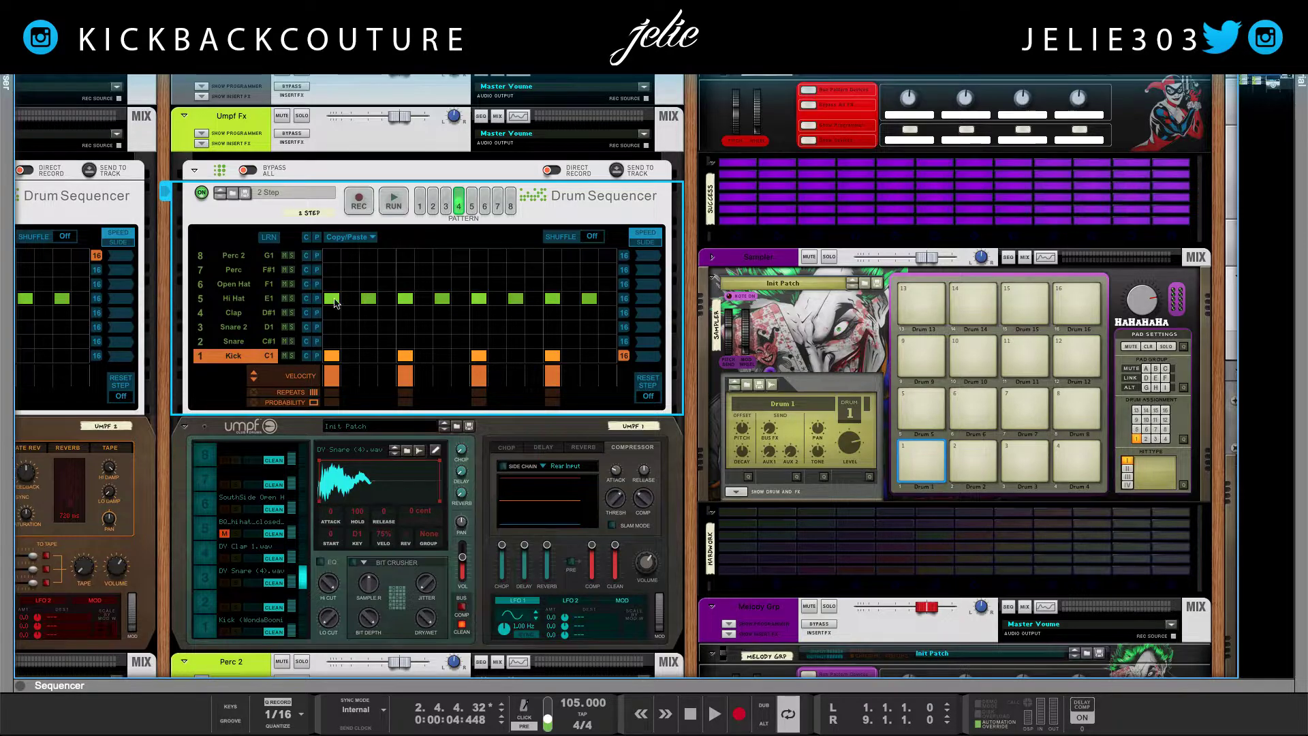
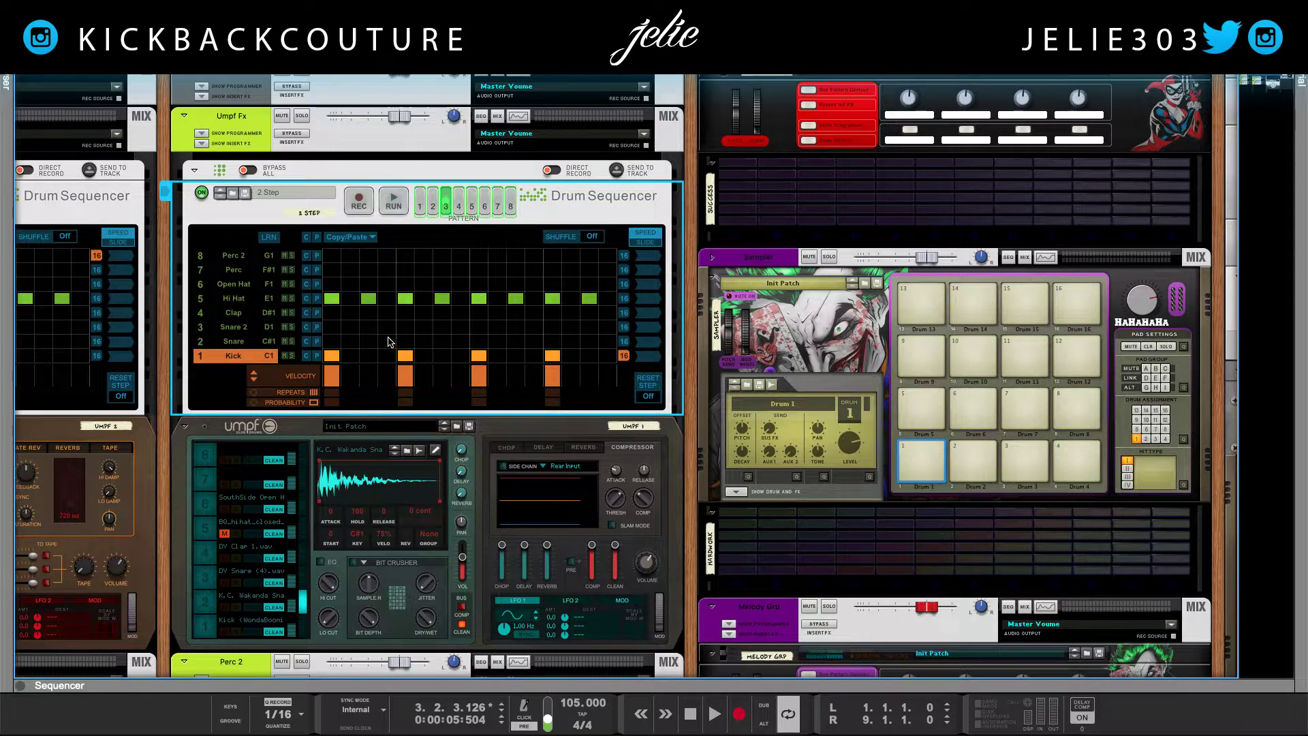
# Add a Snare hit on step 4 of pattern 1, play it back and set the Umpf 1 Drum 2 volume to 1.3 dB
pyautogui.click(387, 342)
pyautogui.click(387, 342)
pyautogui.press('space')
pyautogui.press('space')
pyautogui.press('space')
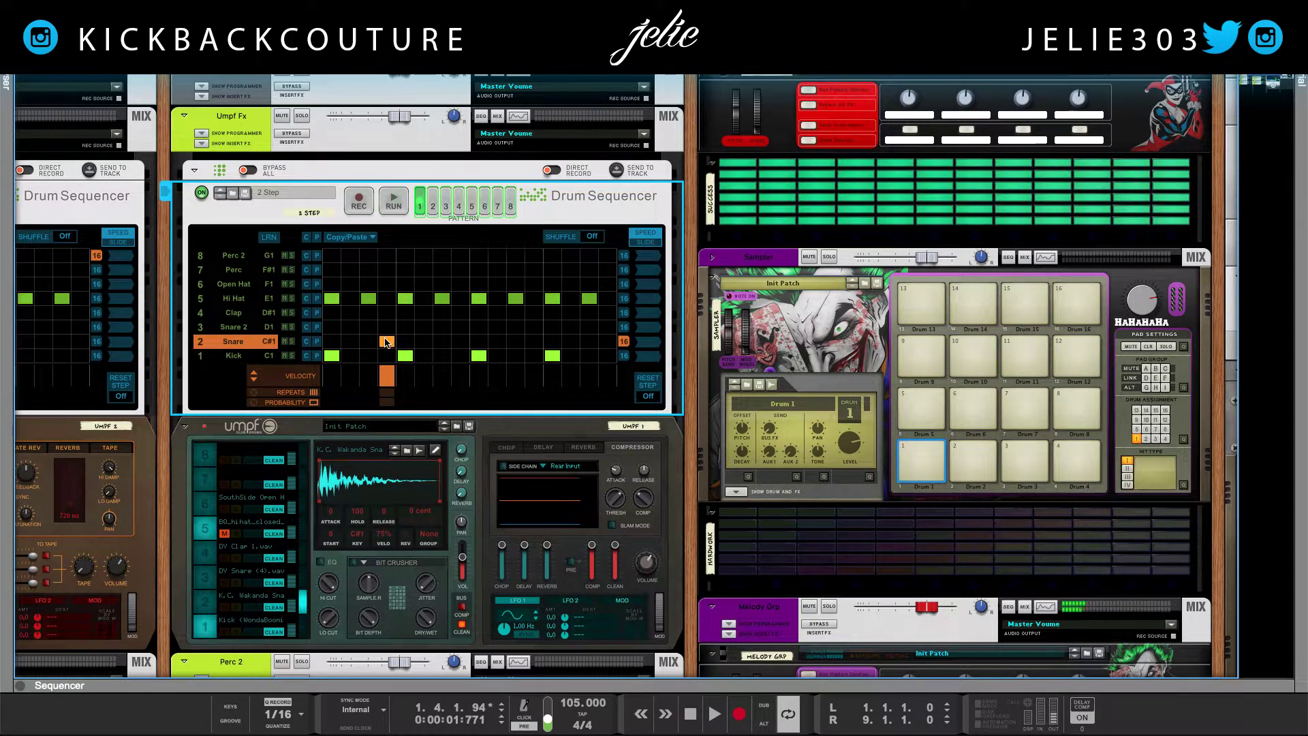
pyautogui.click(380, 342)
pyautogui.click(368, 341)
pyautogui.press('space')
pyautogui.press('space')
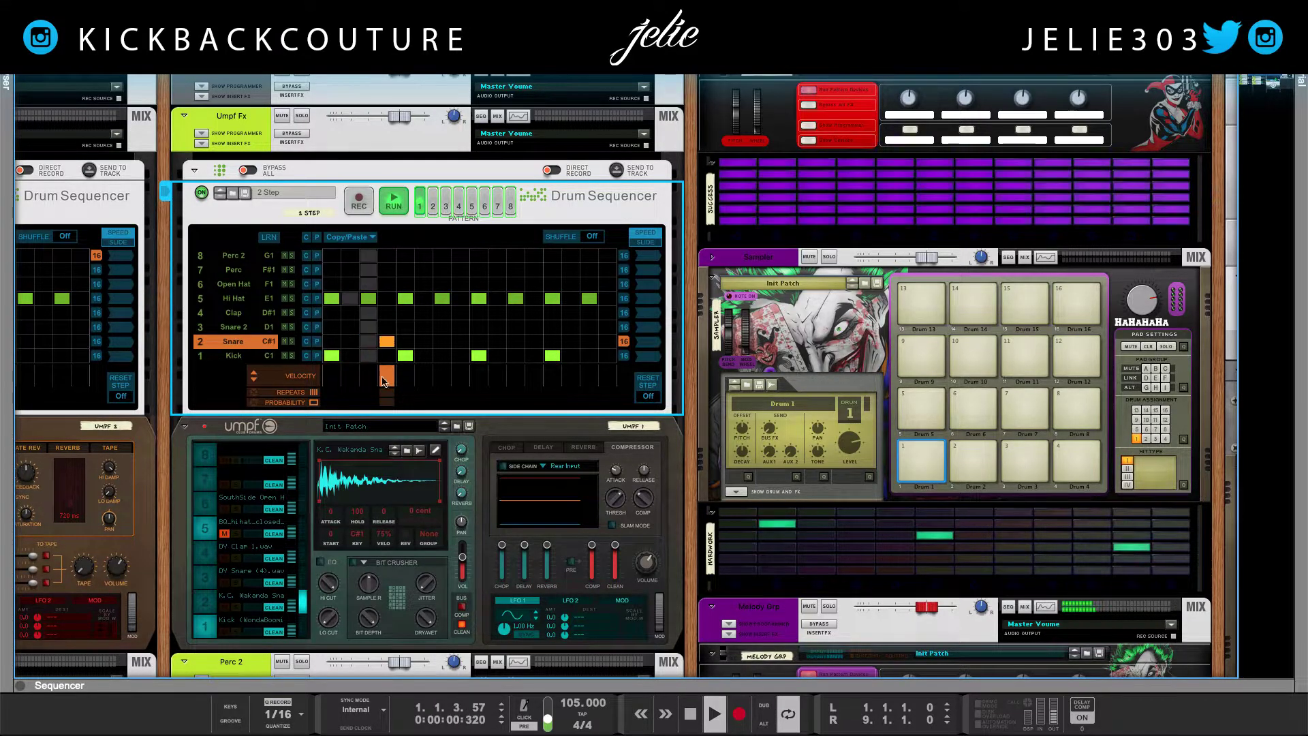
pyautogui.press('space')
pyautogui.moveTo(463, 559); pyautogui.dragTo(463, 555)
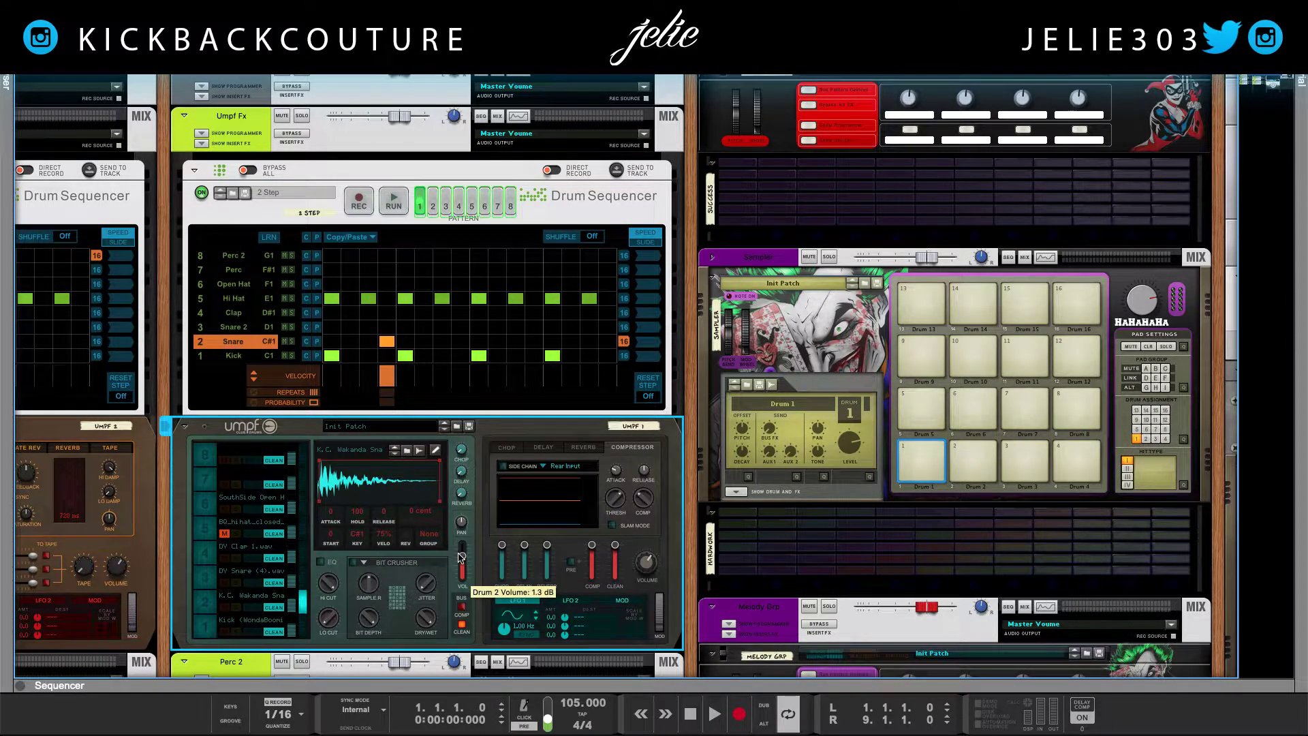
# Add Snare hits on steps 7, 12 and 15 of pattern 1 in the 2 Step drum sequencer, checking them with playback
pyautogui.click(443, 342)
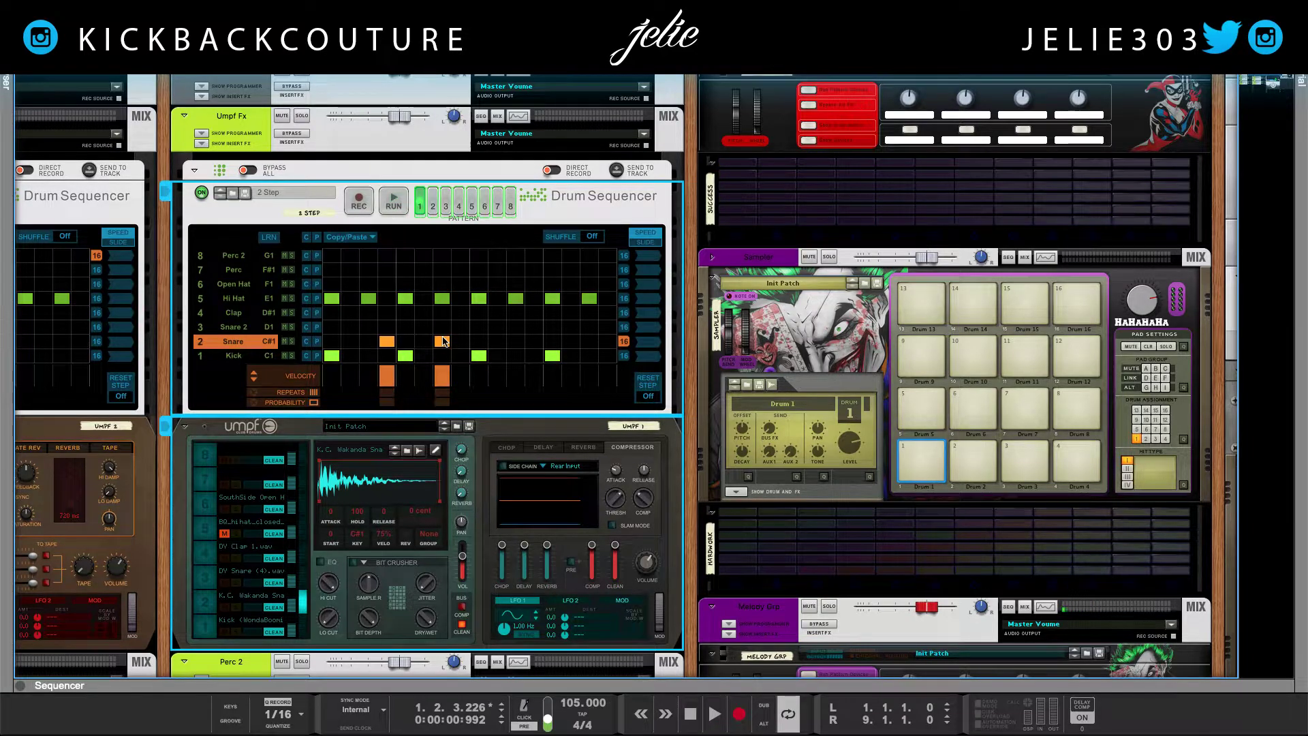
pyautogui.press('space')
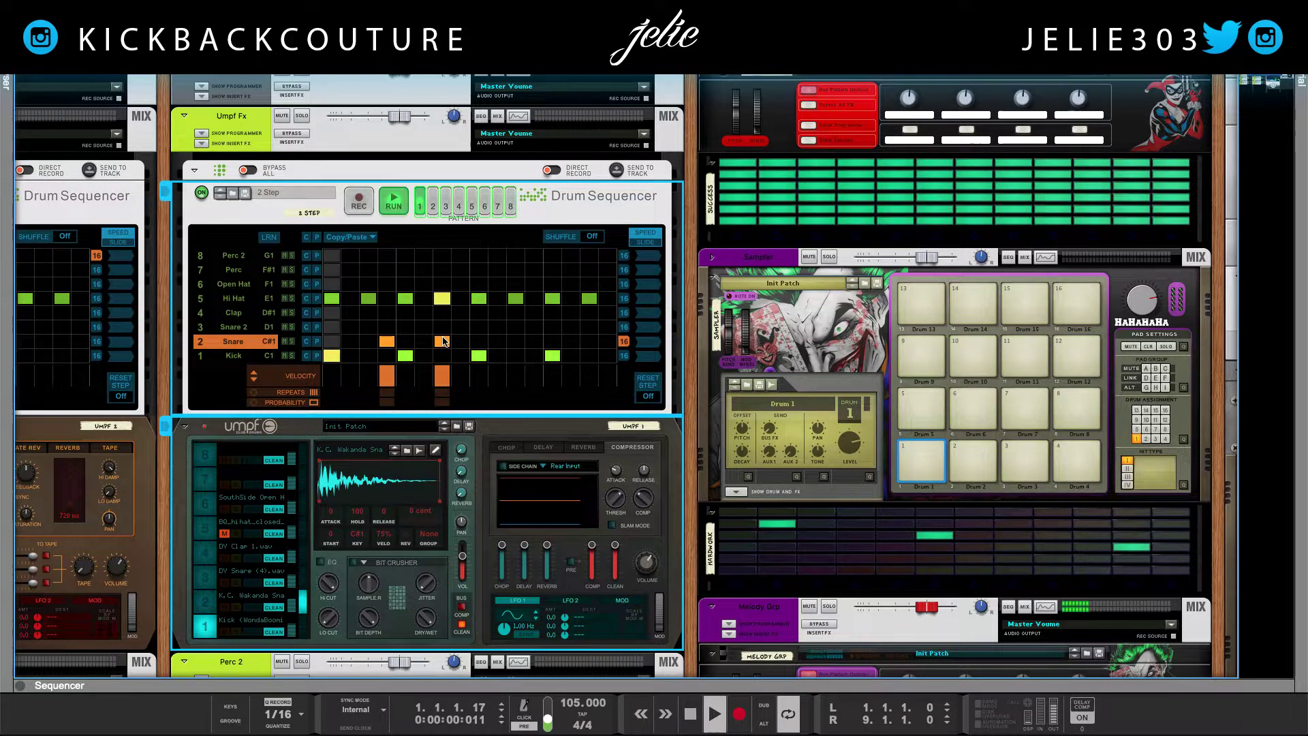
pyautogui.press('space')
pyautogui.click(533, 342)
pyautogui.click(590, 342)
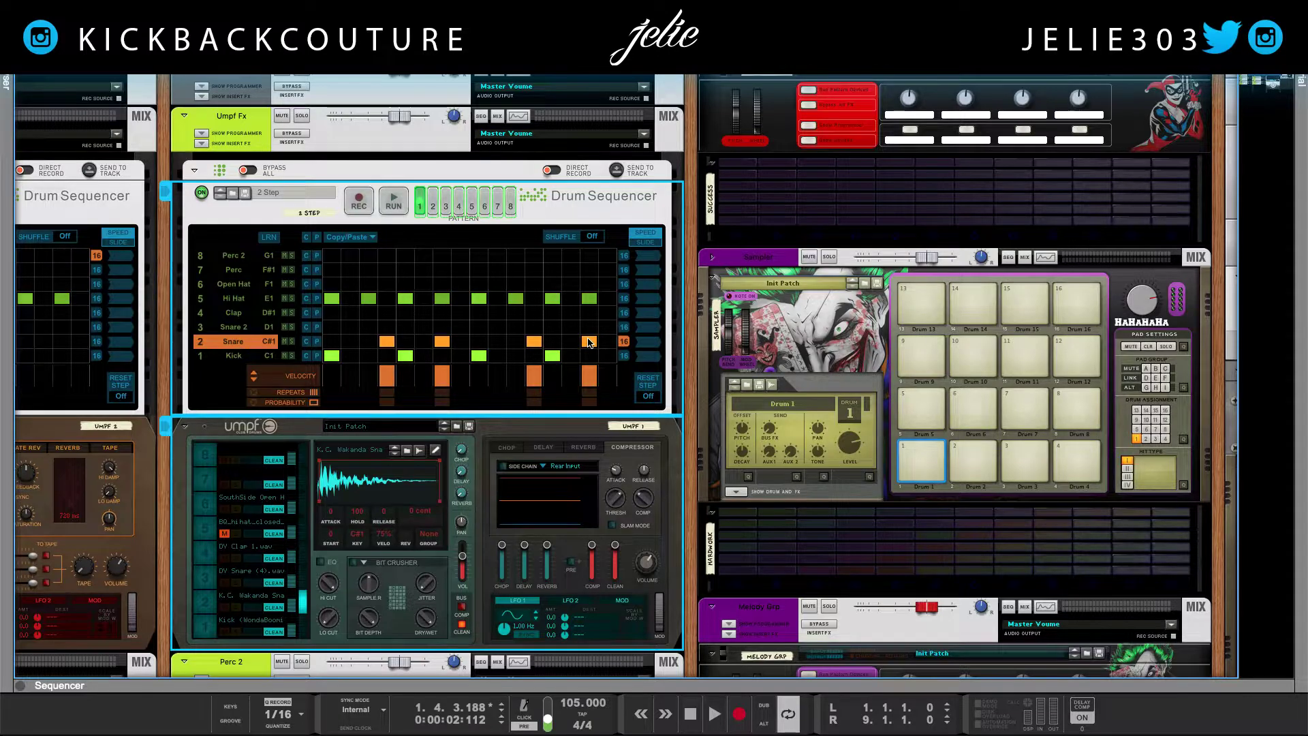
pyautogui.press('space')
pyautogui.click(433, 204)
pyautogui.press('space')
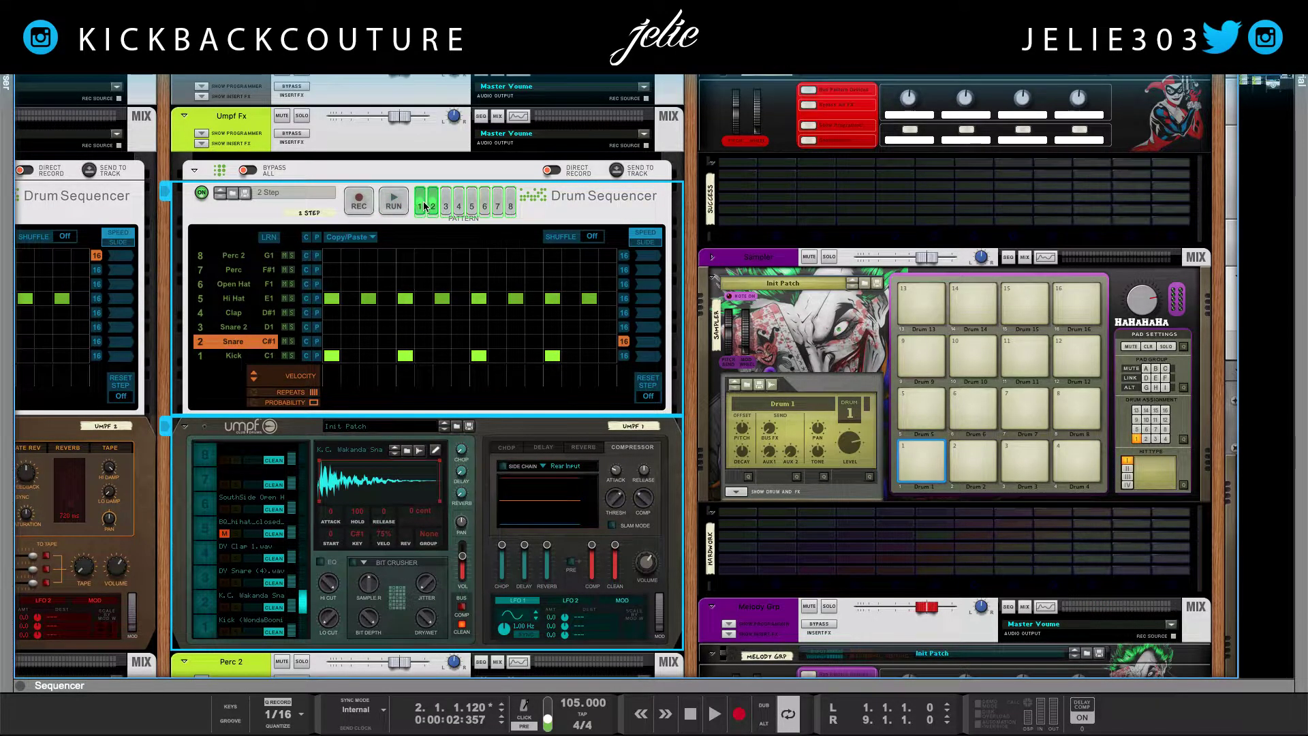
# Copy the Snare row of pattern 1 and paste it into patterns 2, 3 and 4 of the 2 Step drum sequencer
pyautogui.click(422, 205)
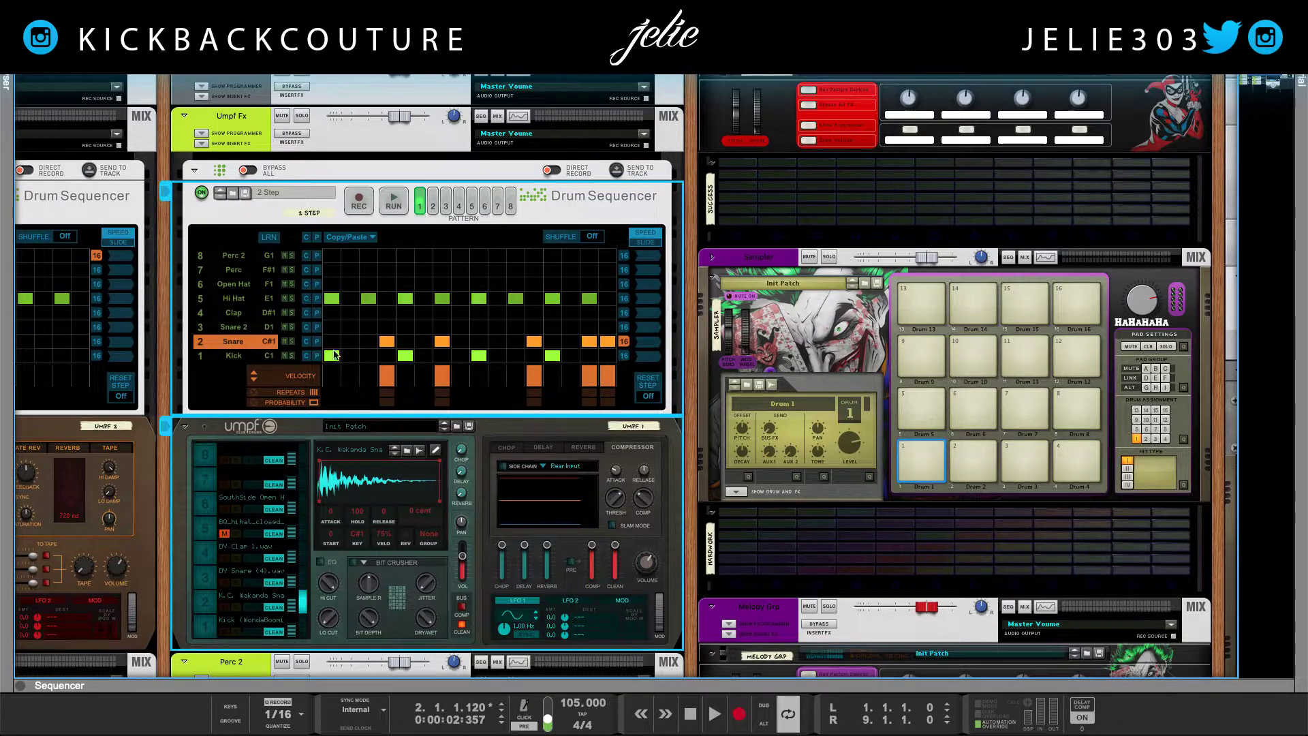
pyautogui.click(433, 204)
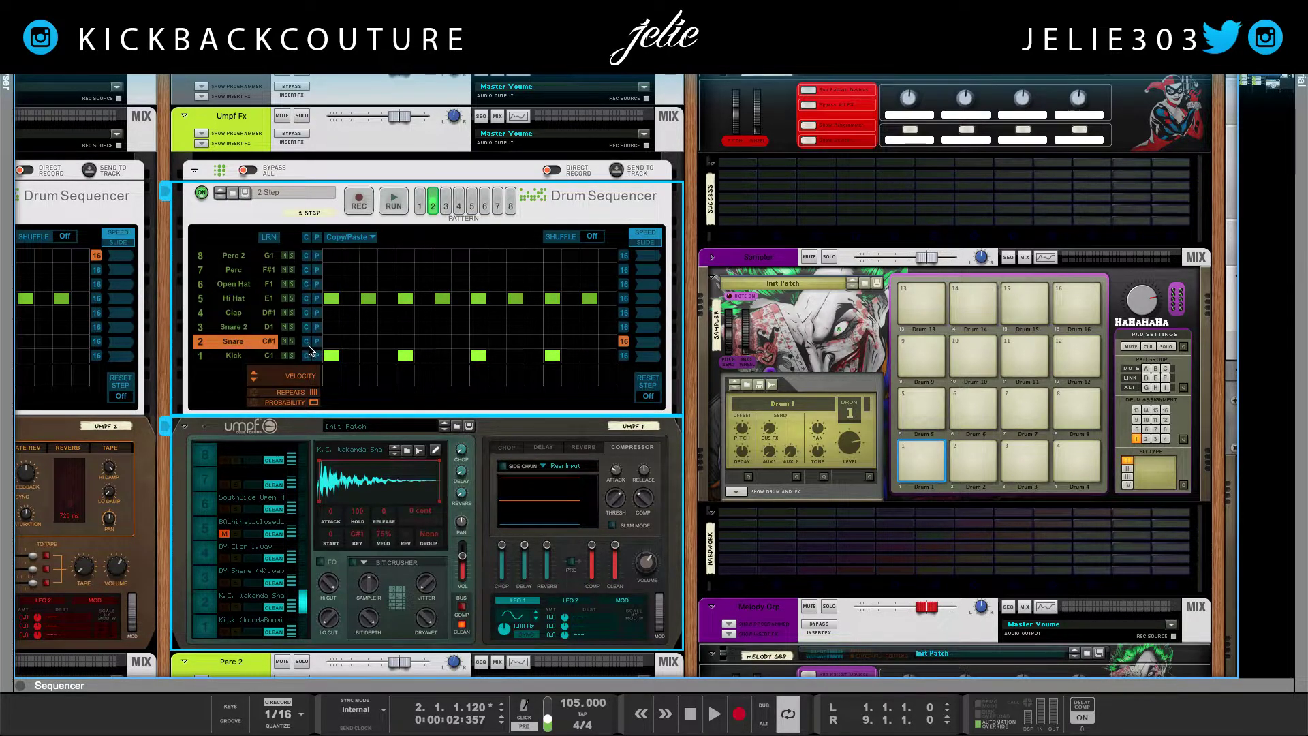
pyautogui.click(316, 344)
pyautogui.click(446, 206)
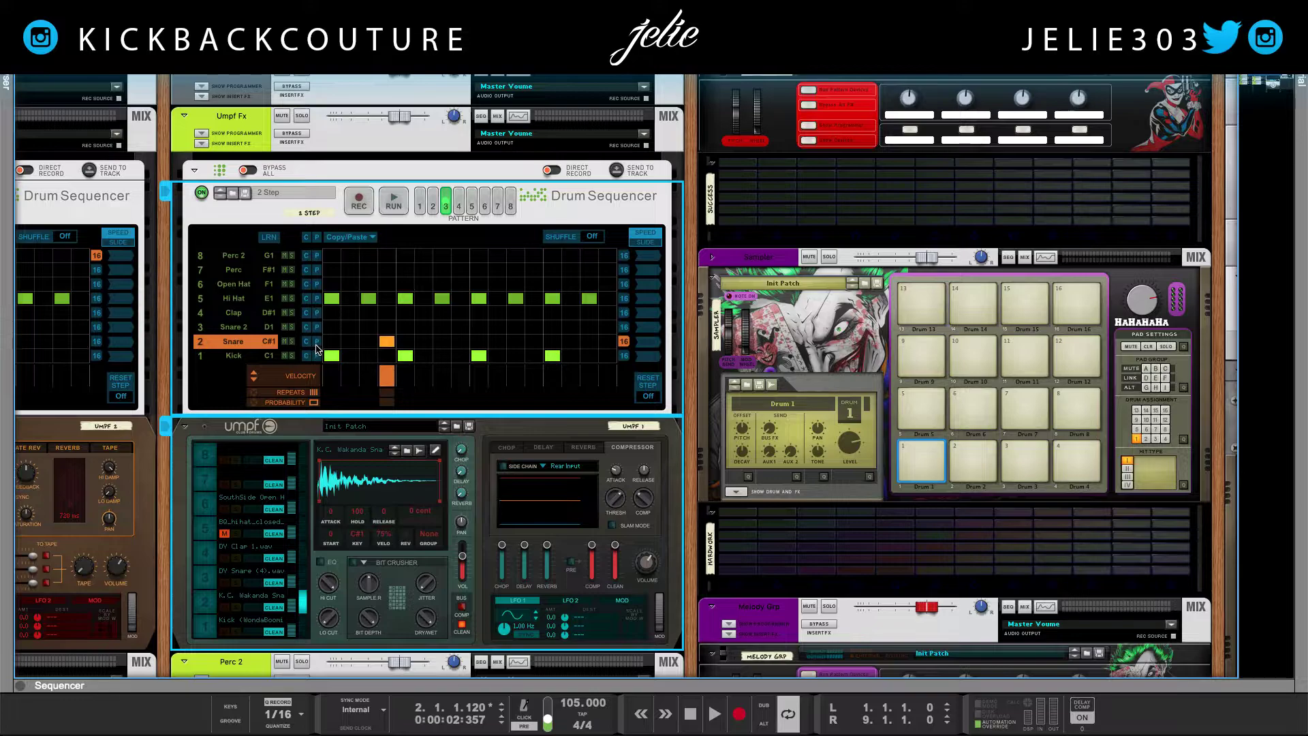
pyautogui.click(317, 344)
pyautogui.click(457, 206)
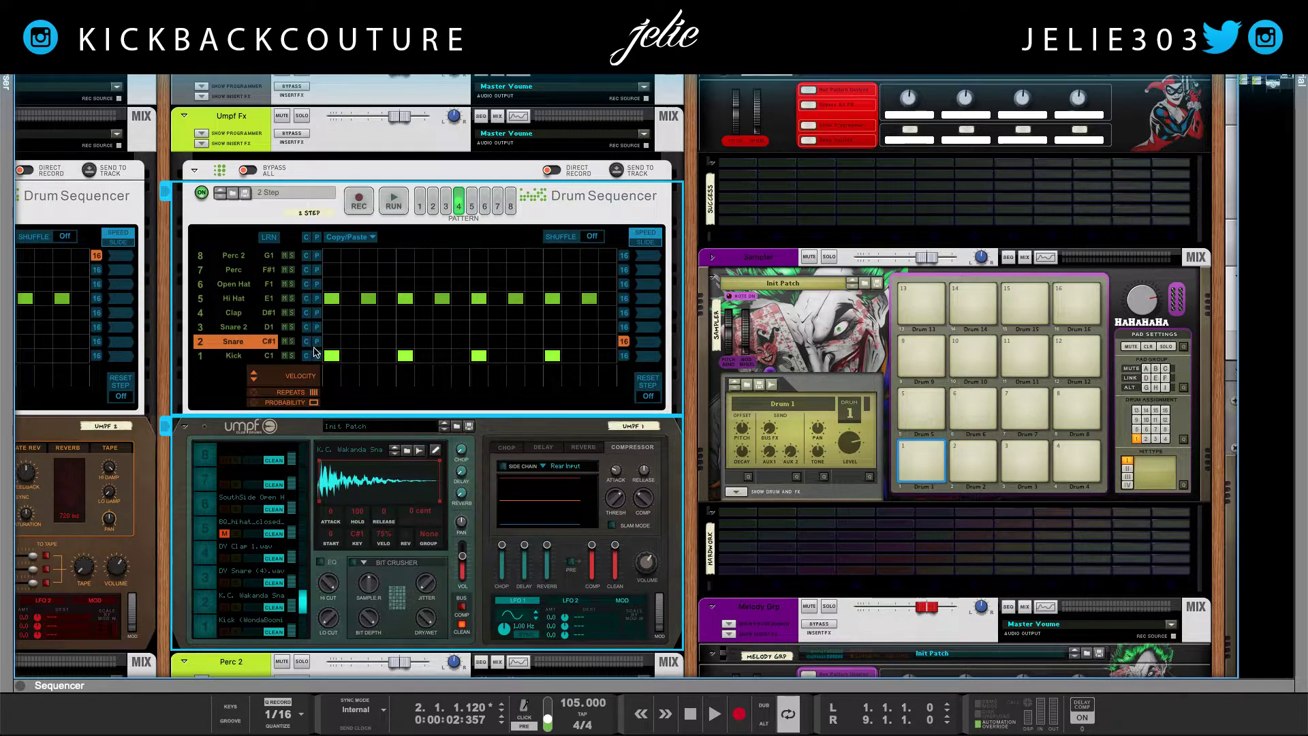
# Replace the step 16 Snare hit of pattern 4 with one on step 11 and play back the beat
pyautogui.press('space')
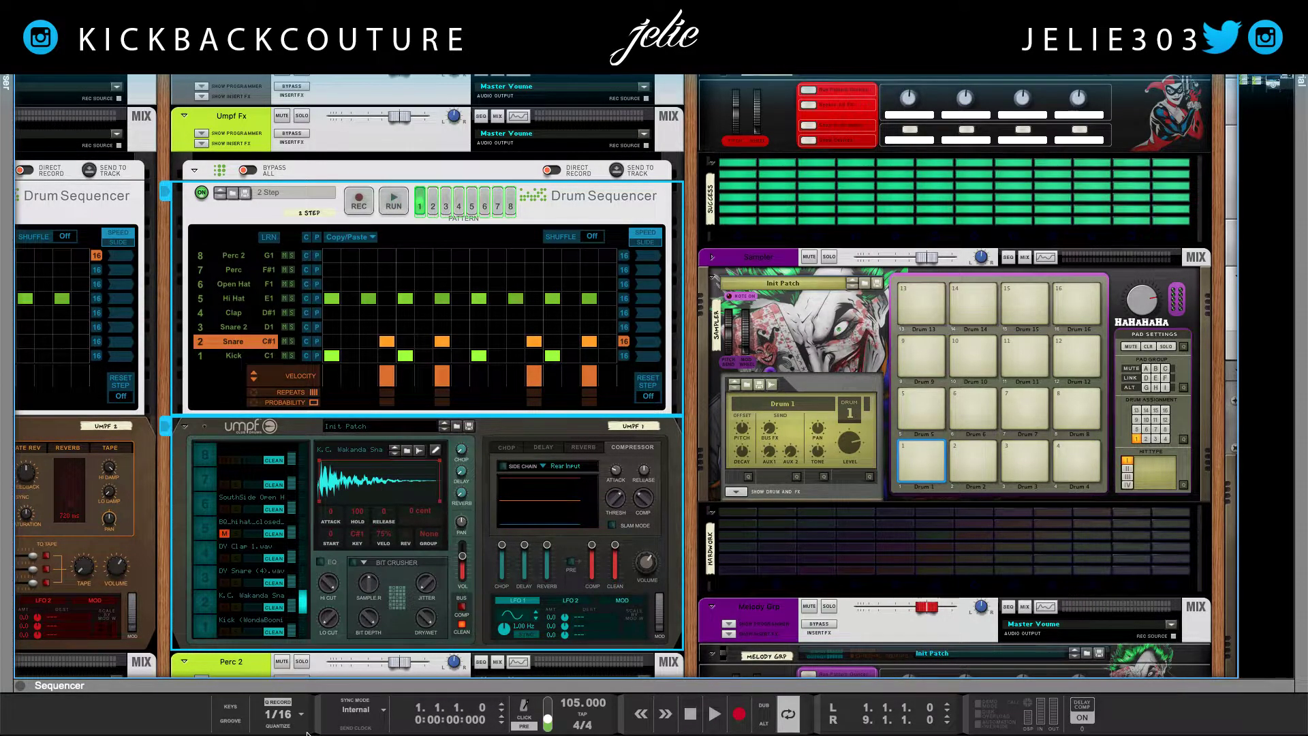
pyautogui.press('space')
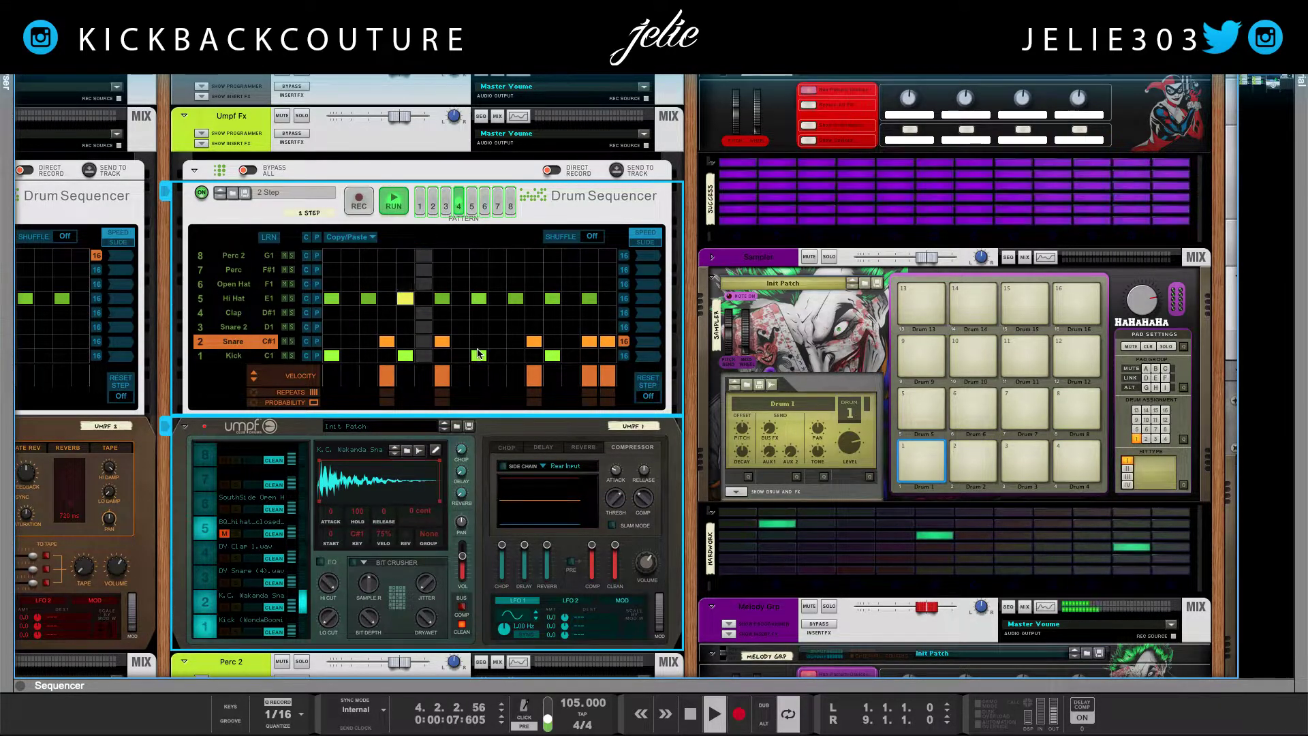
pyautogui.press('space')
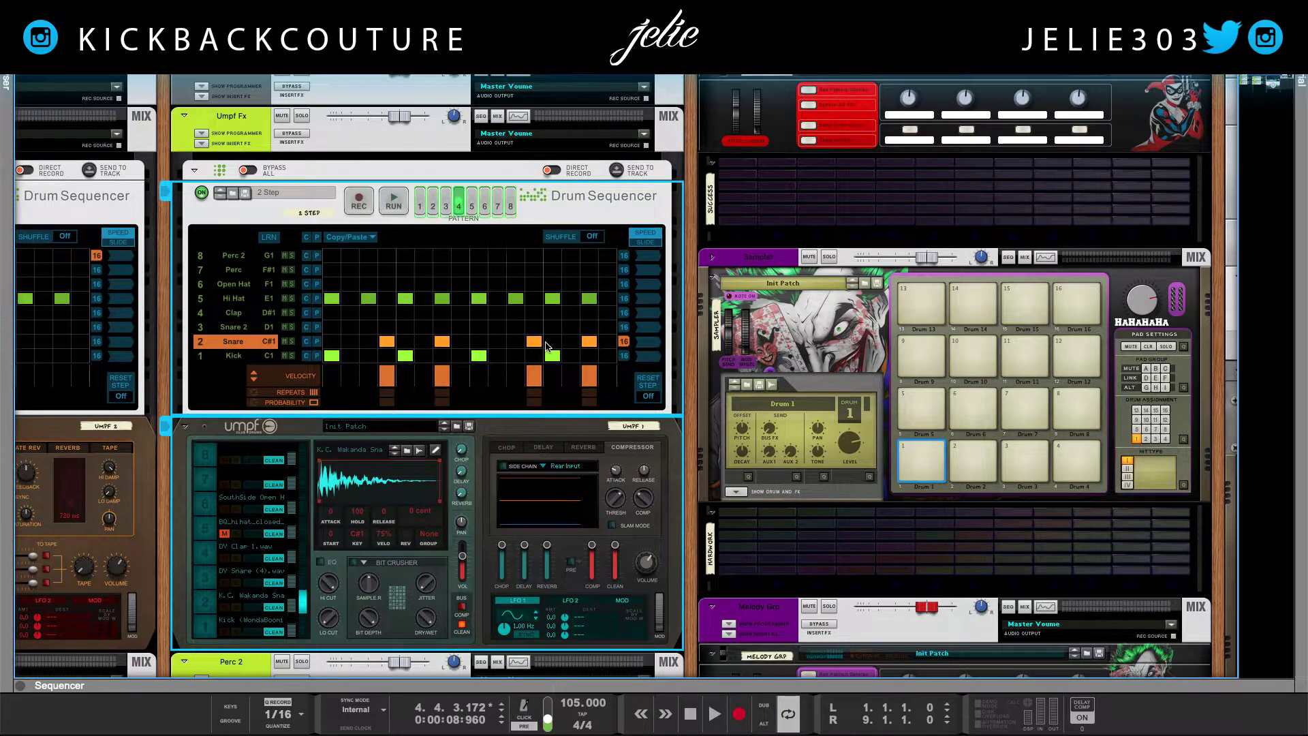
pyautogui.click(514, 342)
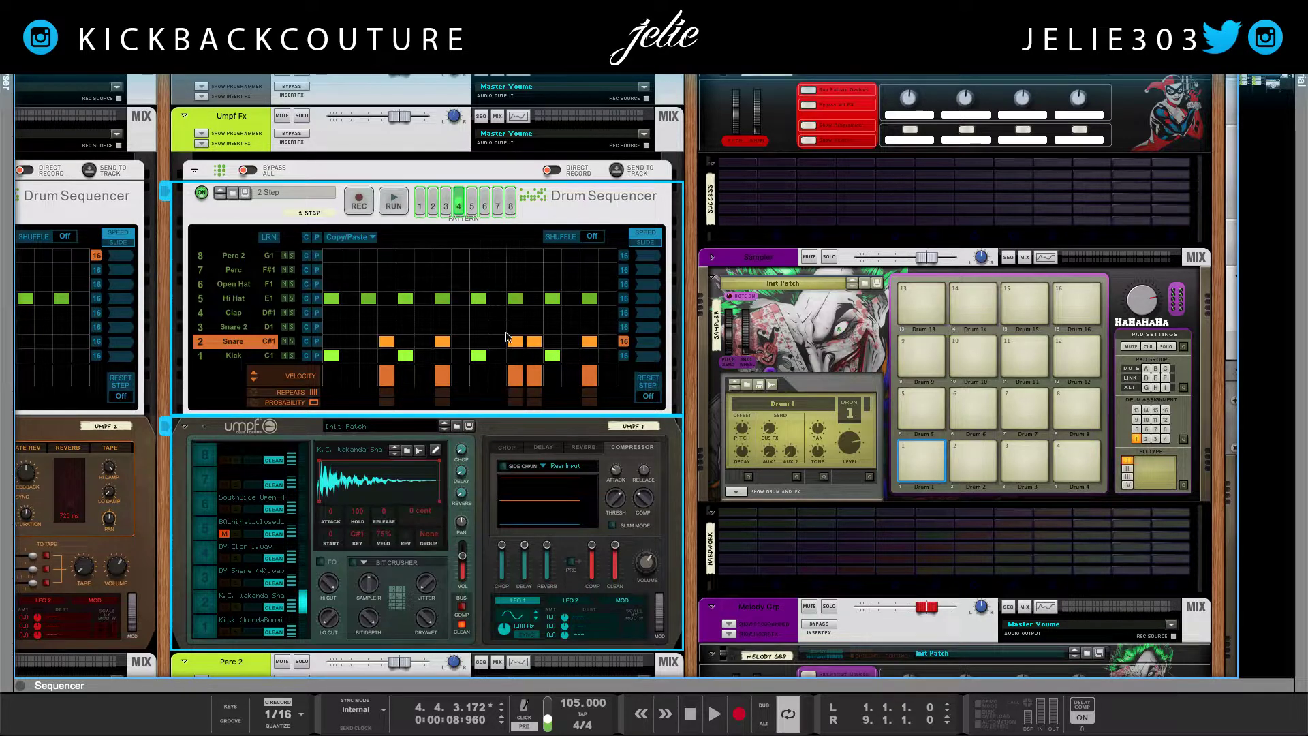
pyautogui.click(393, 201)
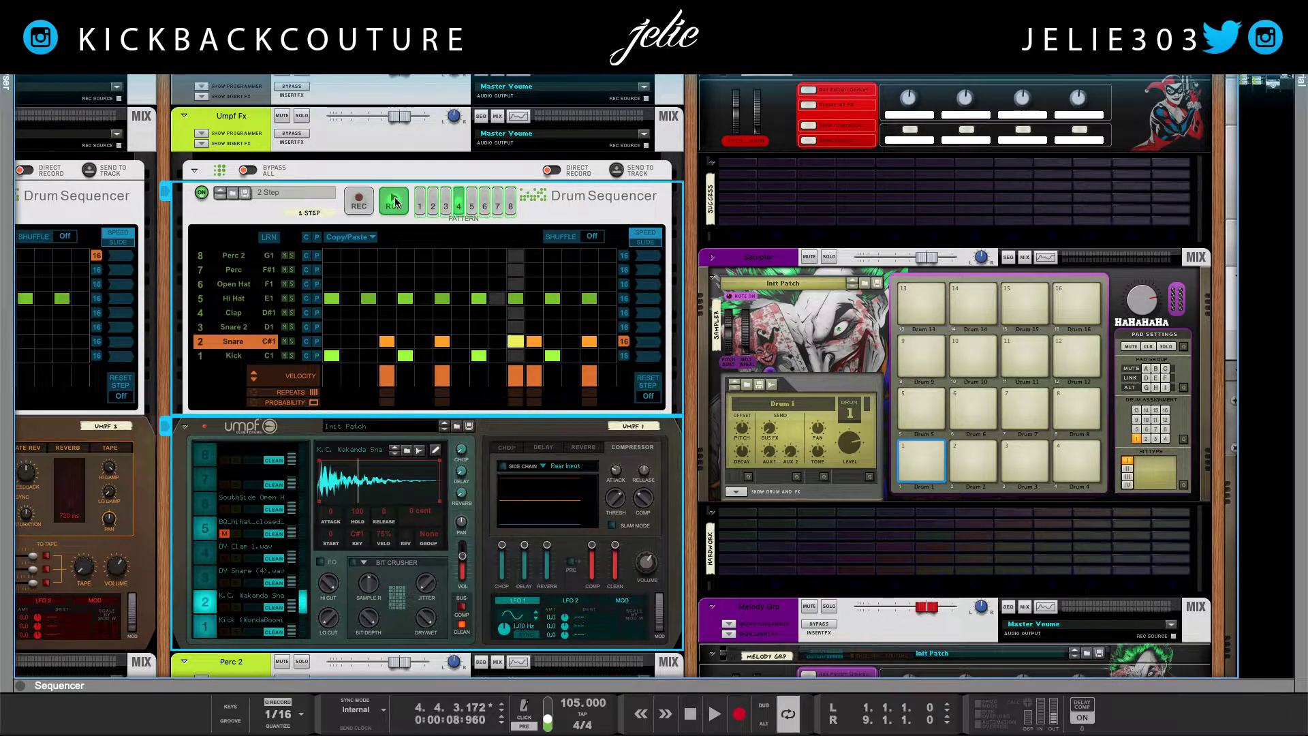
pyautogui.press('space')
pyautogui.press('space')
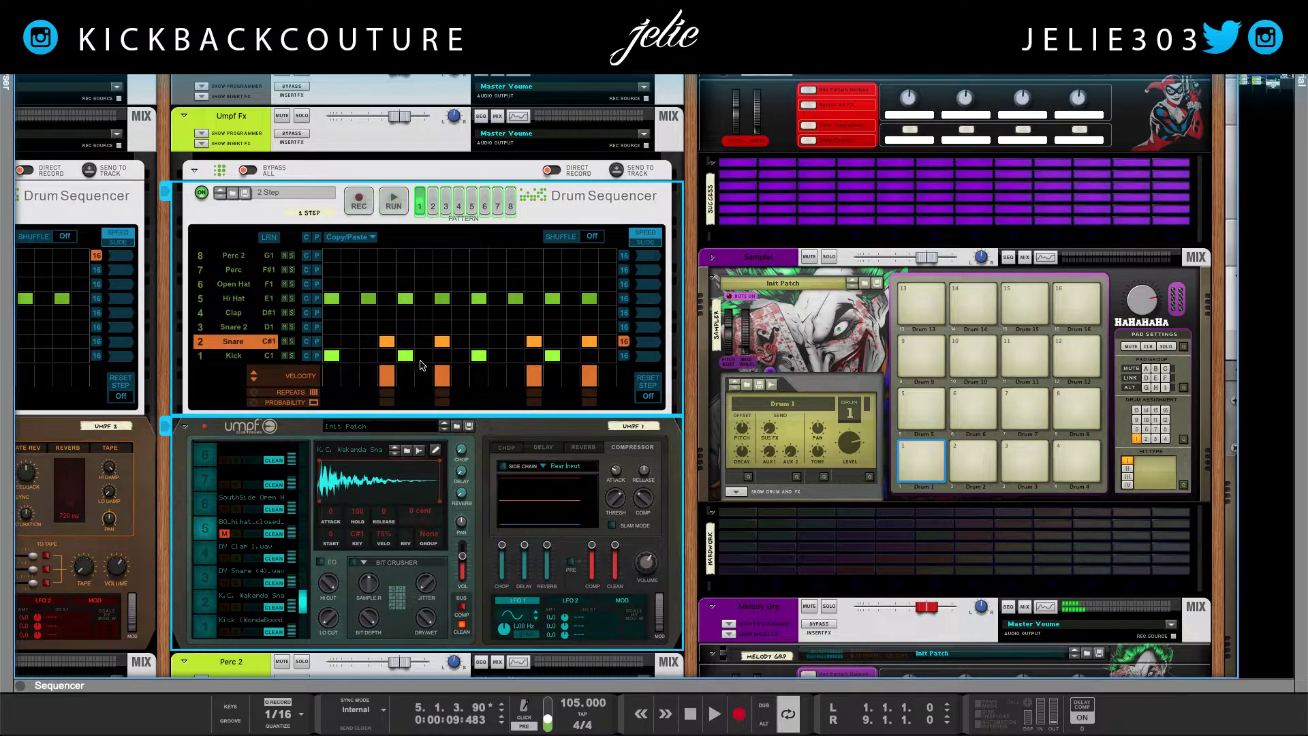
pyautogui.press('space')
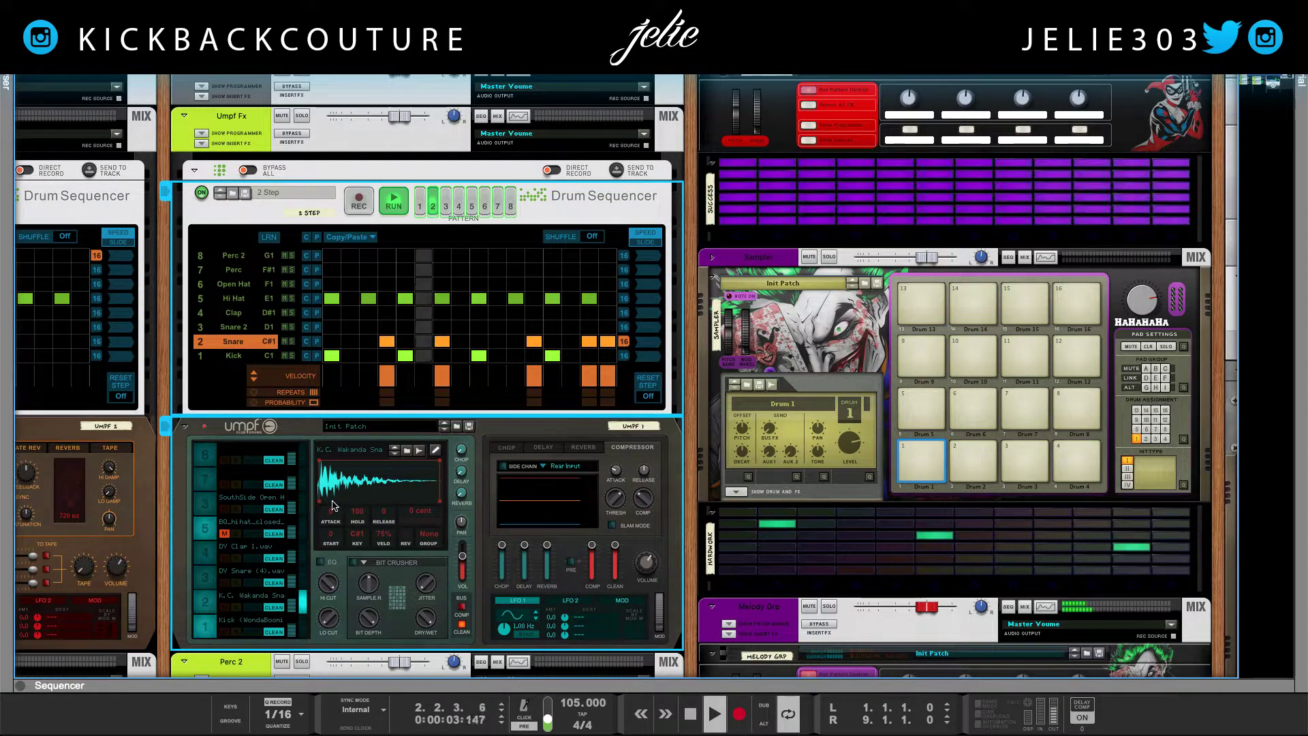
pyautogui.press('space')
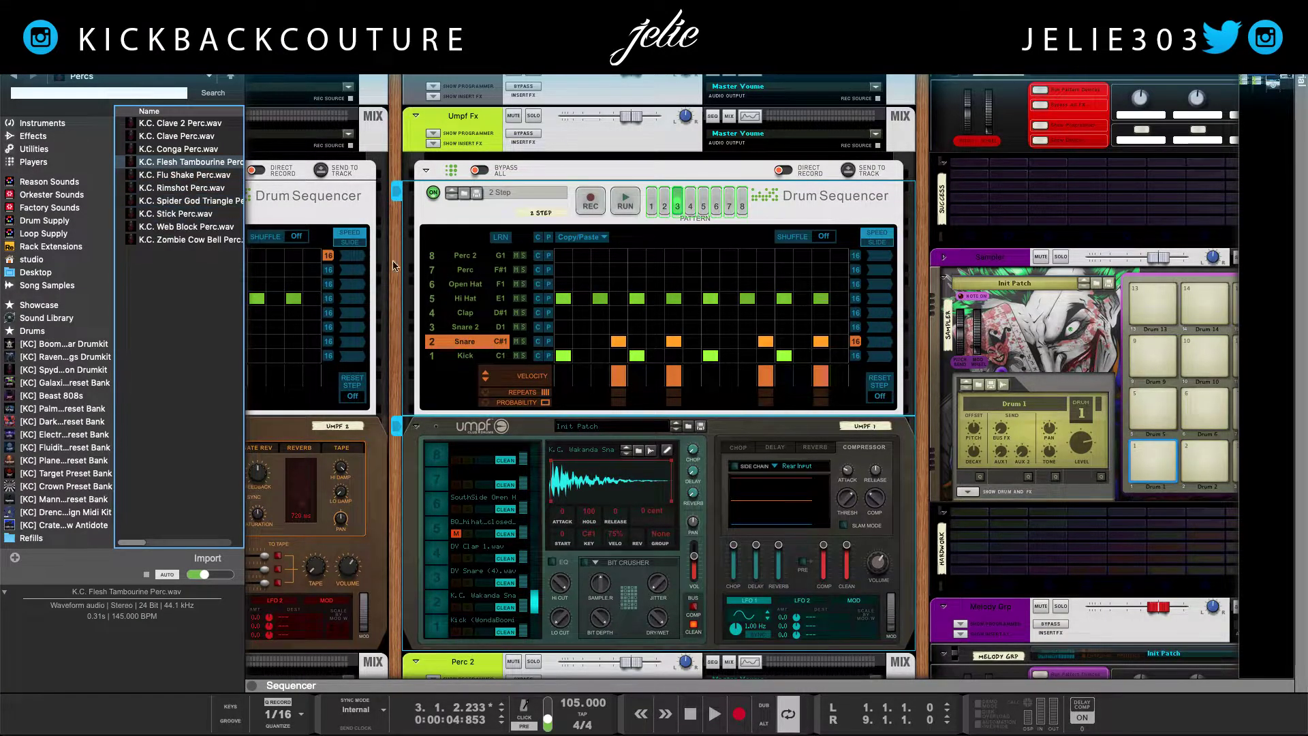
# Load the K.C. Flesh Tambourine Perc.wav sample into drum slot 7 of Umpf 1
pyautogui.moveTo(190, 162); pyautogui.dragTo(487, 480)
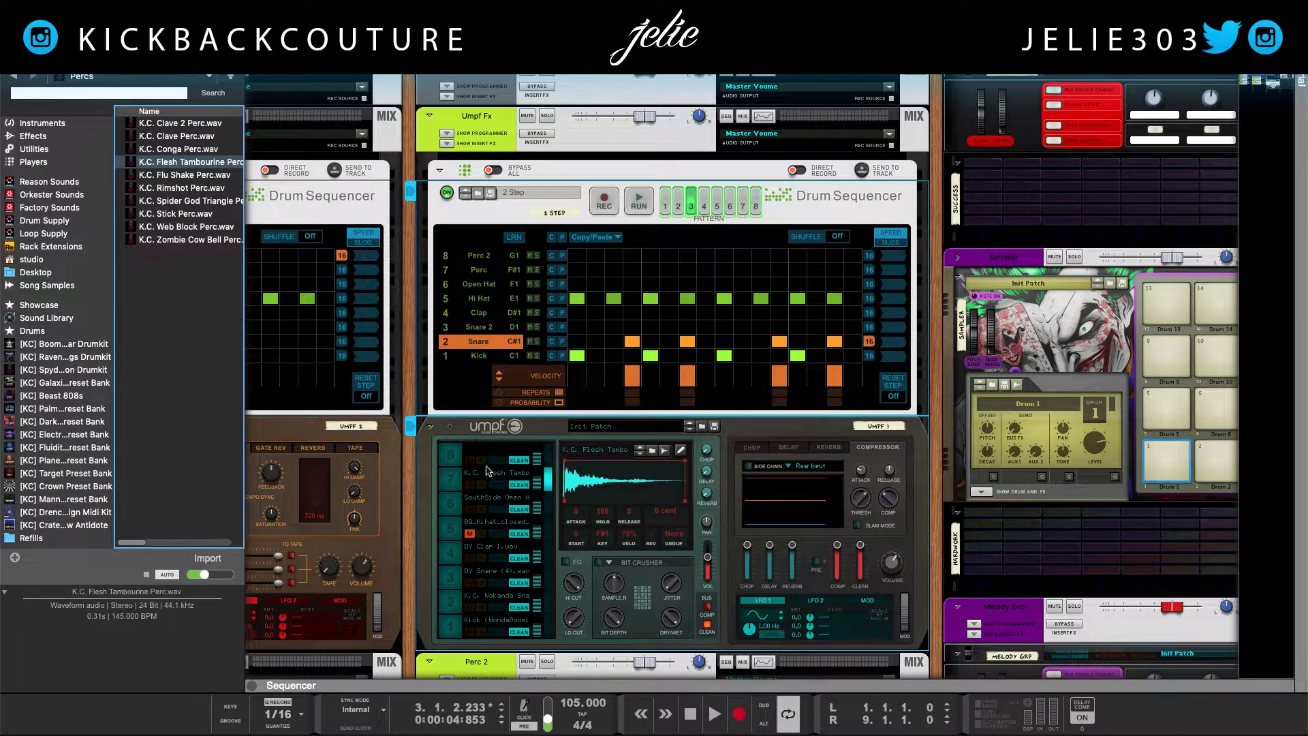
pyautogui.hscroll(3, 534, 441)
pyautogui.hscroll(-2, 555, 456)
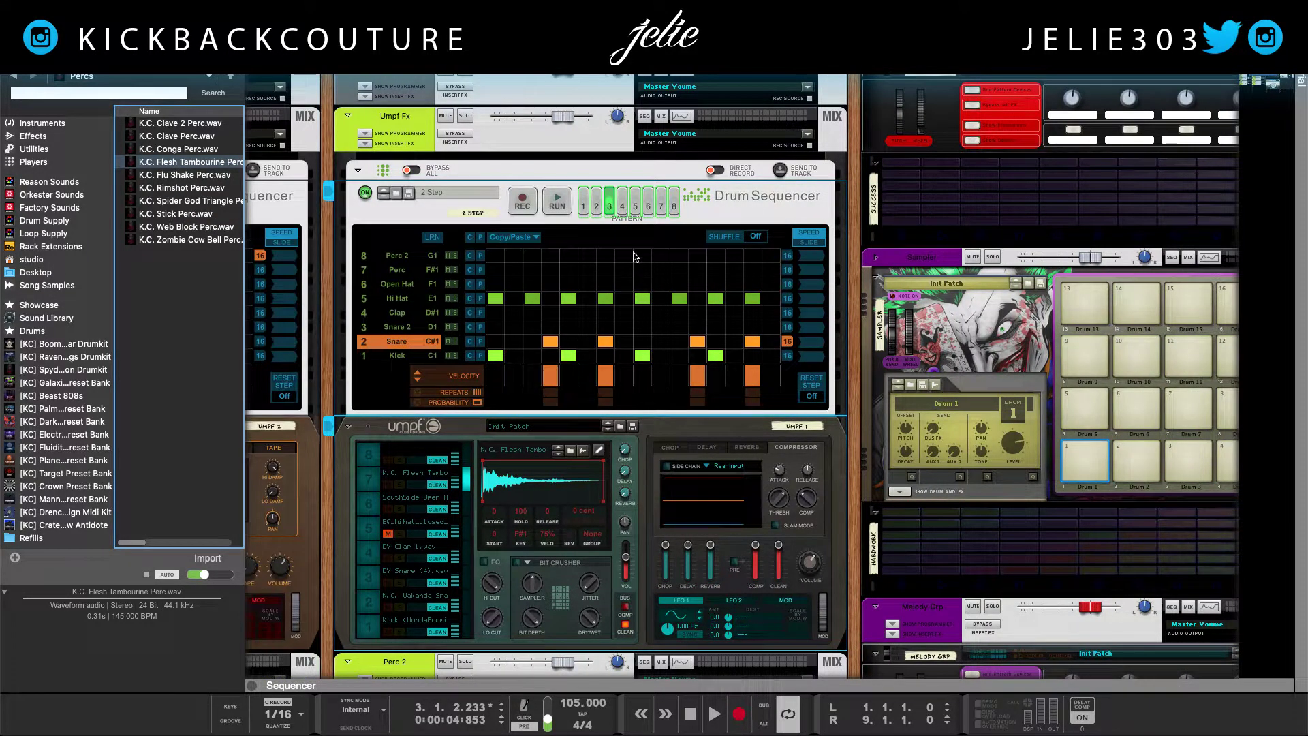
# Add Perc hits on every odd-numbered step of pattern 1 in the 2 Step drum sequencer and play back the beat
pyautogui.click(585, 209)
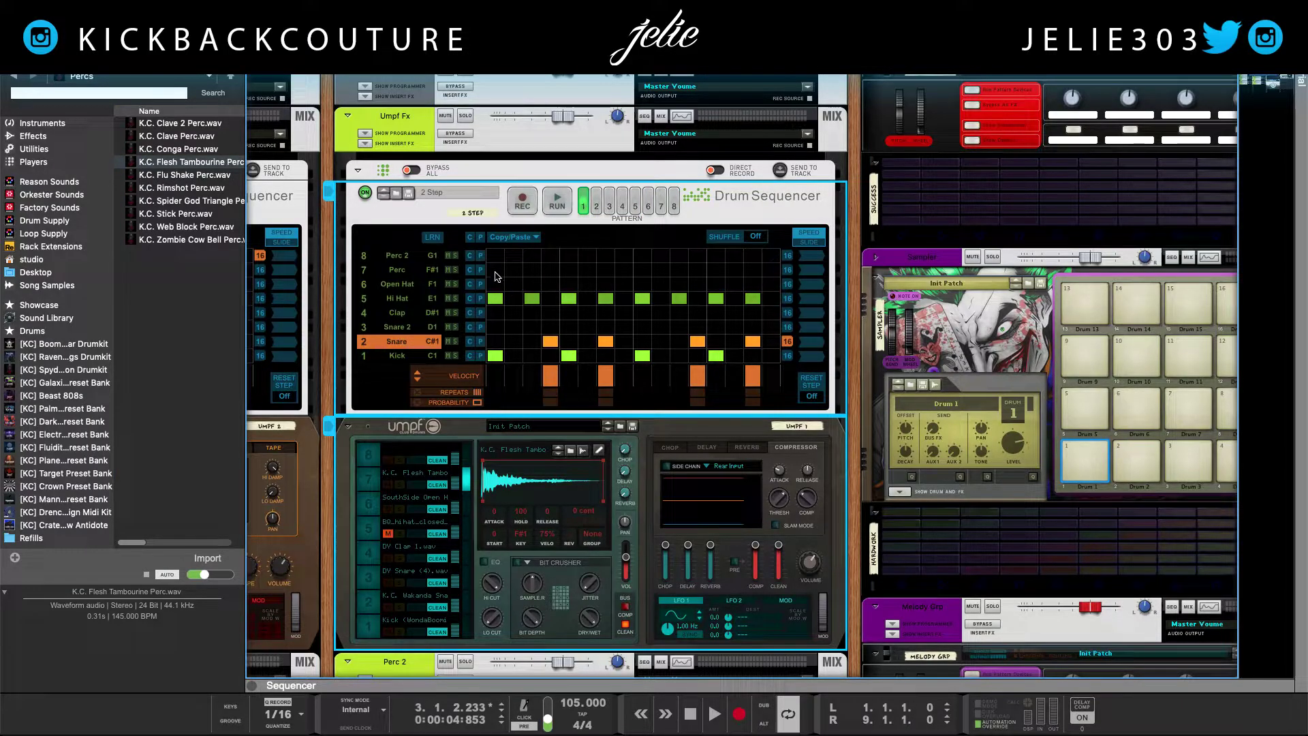
pyautogui.click(495, 270)
pyautogui.click(532, 270)
pyautogui.click(569, 270)
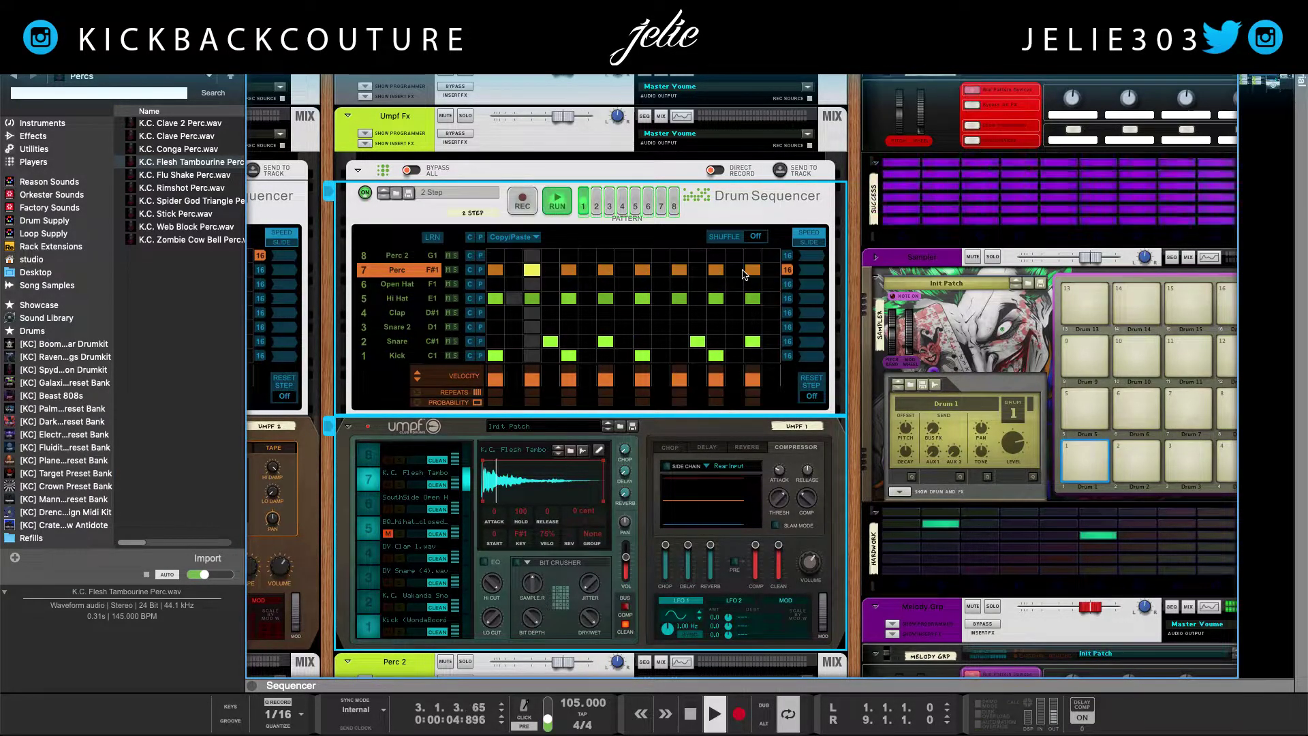
pyautogui.press('space')
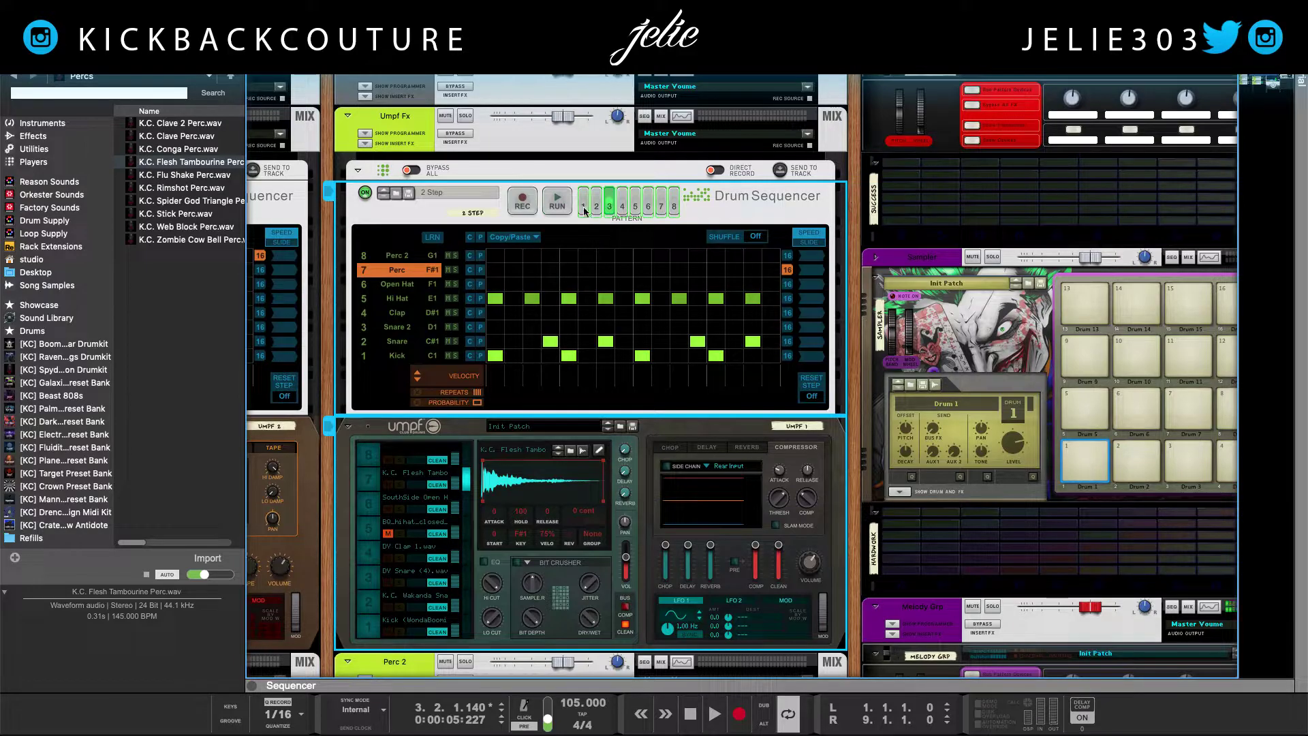
# Try the row presets on the Perc row of pattern 1, stepping to a rhythm with a hit on every third step
pyautogui.click(583, 208)
pyautogui.click(511, 237)
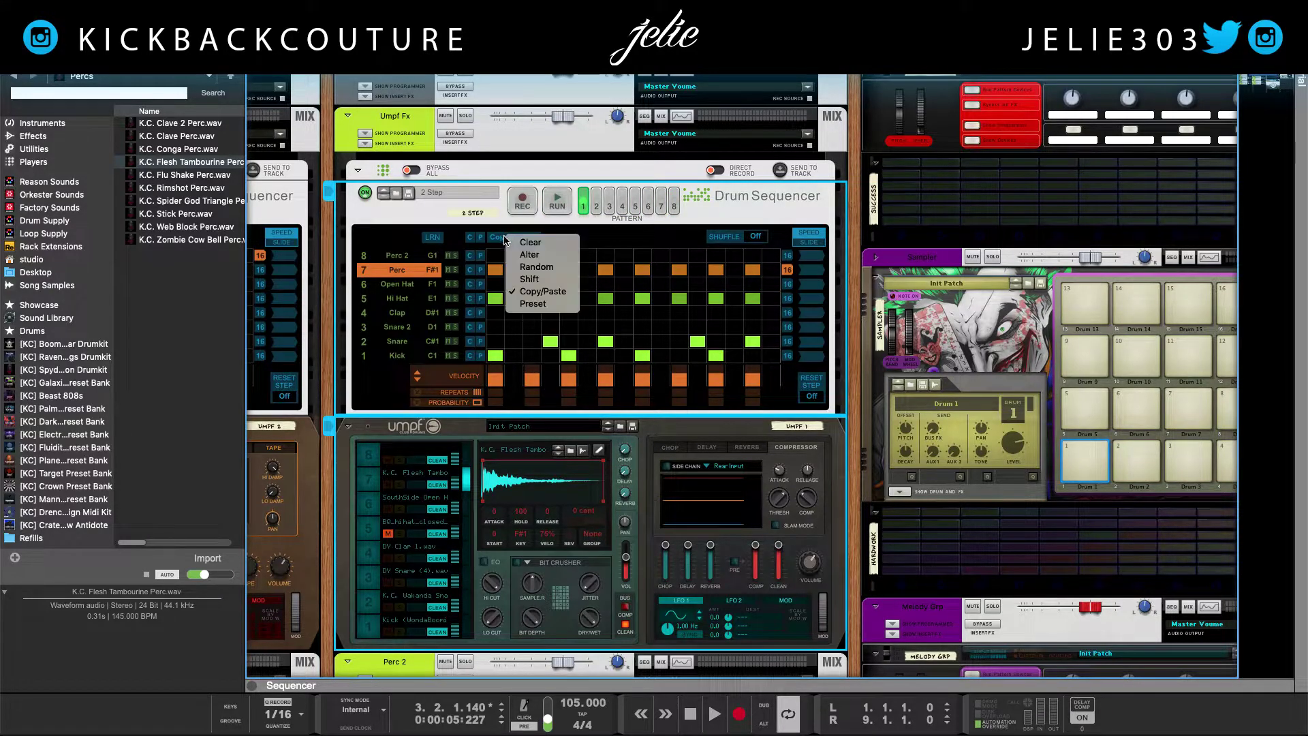
pyautogui.click(529, 306)
pyautogui.click(480, 272)
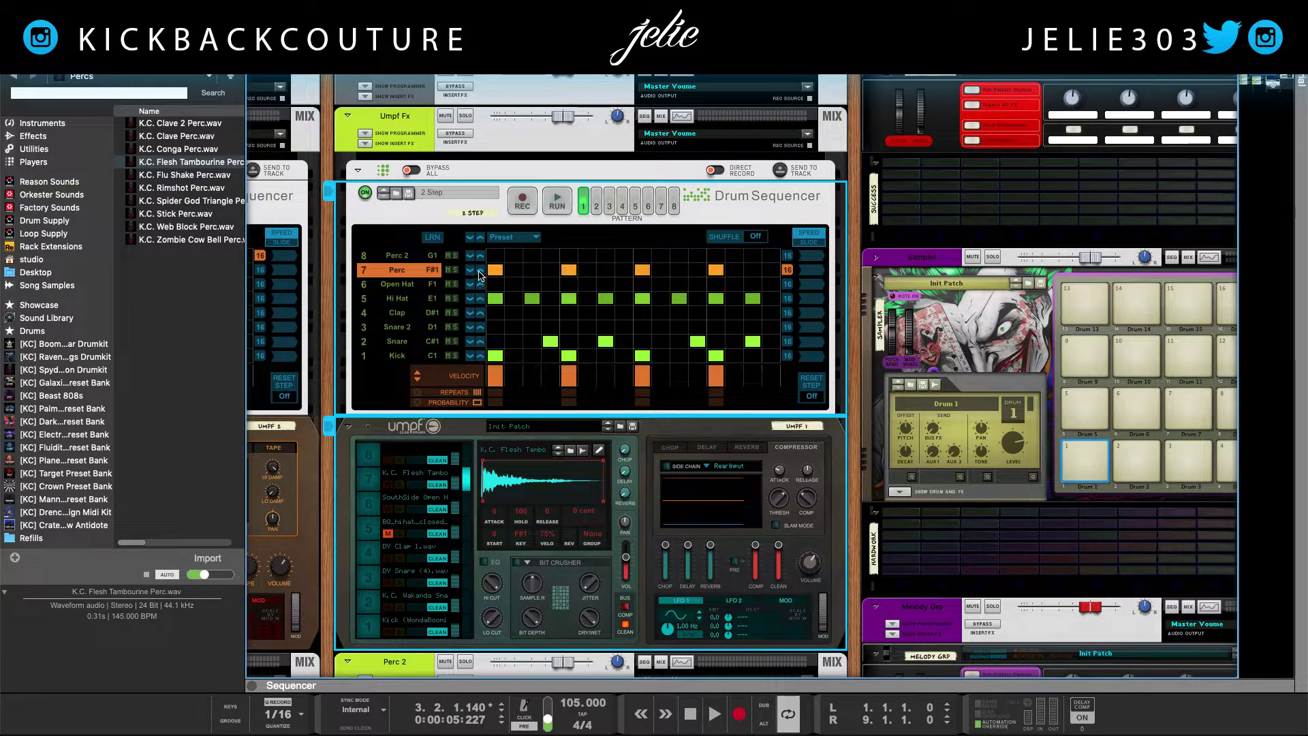
pyautogui.click(480, 271)
pyautogui.click(480, 272)
pyautogui.click(480, 271)
pyautogui.click(480, 272)
pyautogui.click(480, 272)
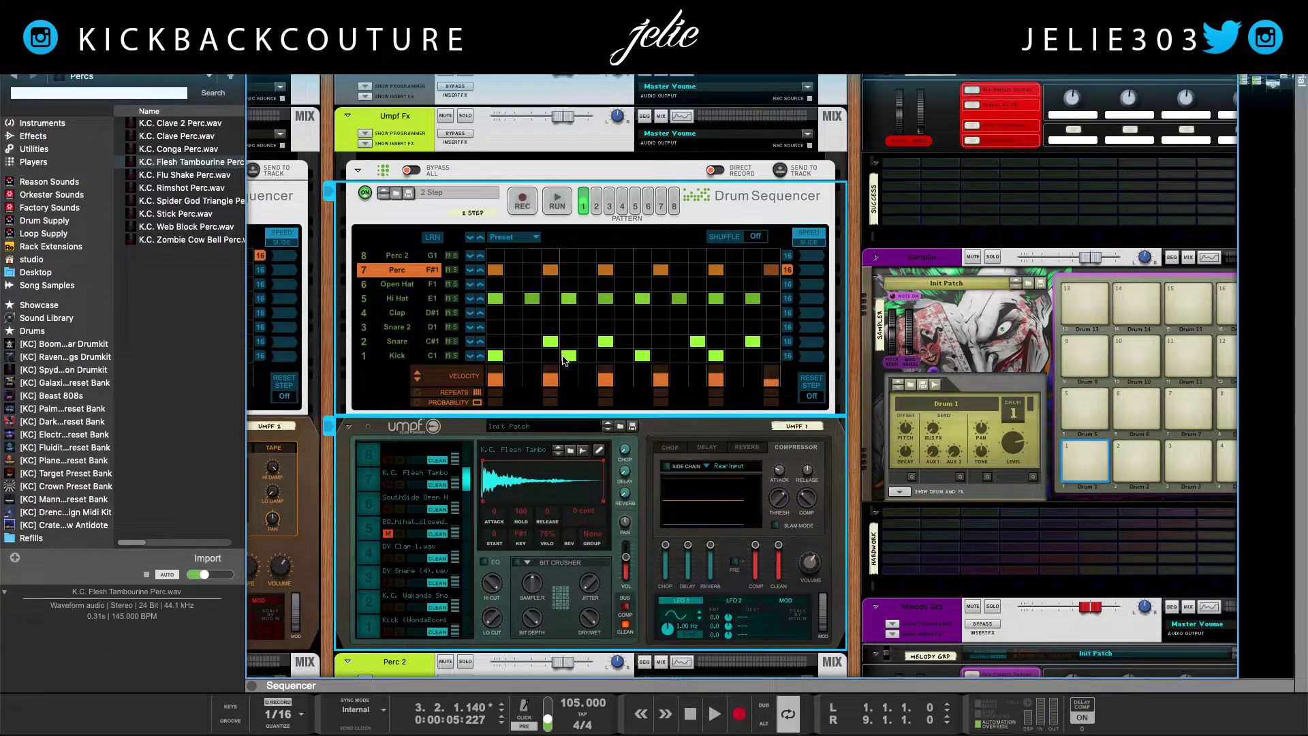
# Play back the preset Perc rhythm and step through further presets for the Perc row of pattern 1
pyautogui.click(566, 209)
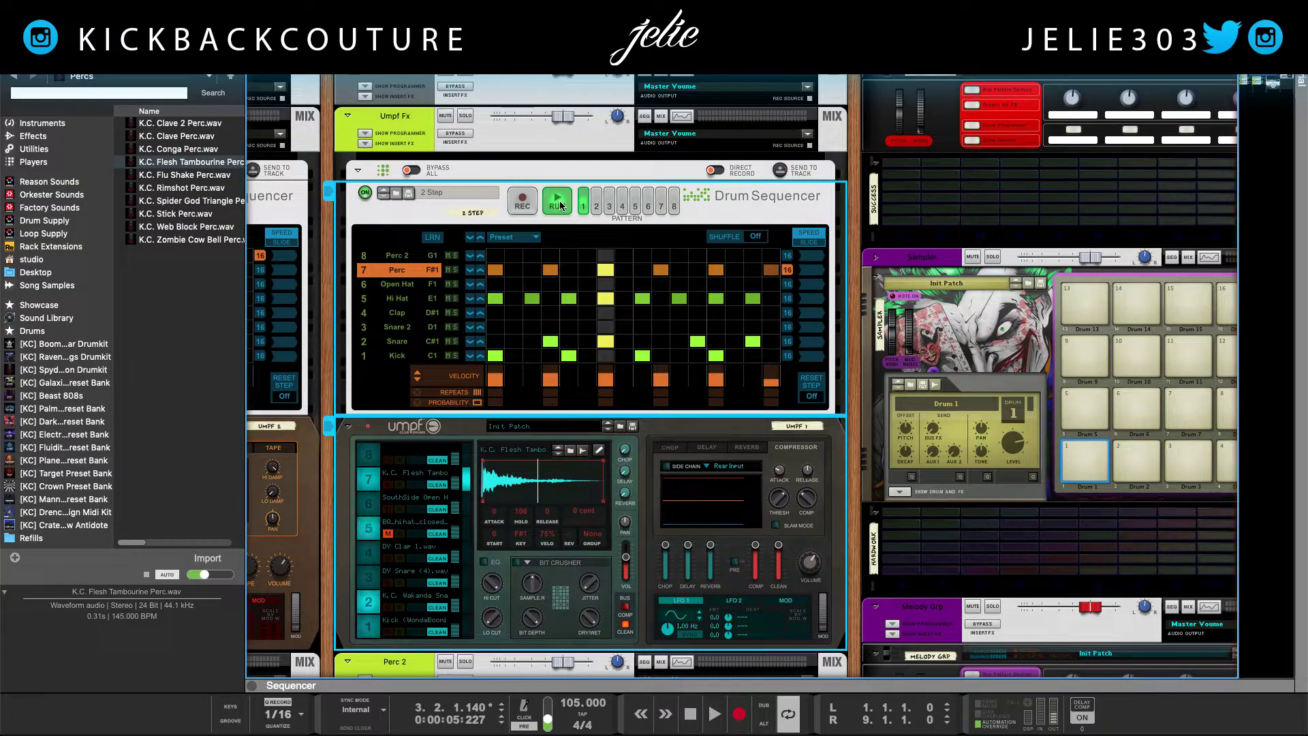
pyautogui.press('space')
pyautogui.press('space')
pyautogui.click(582, 207)
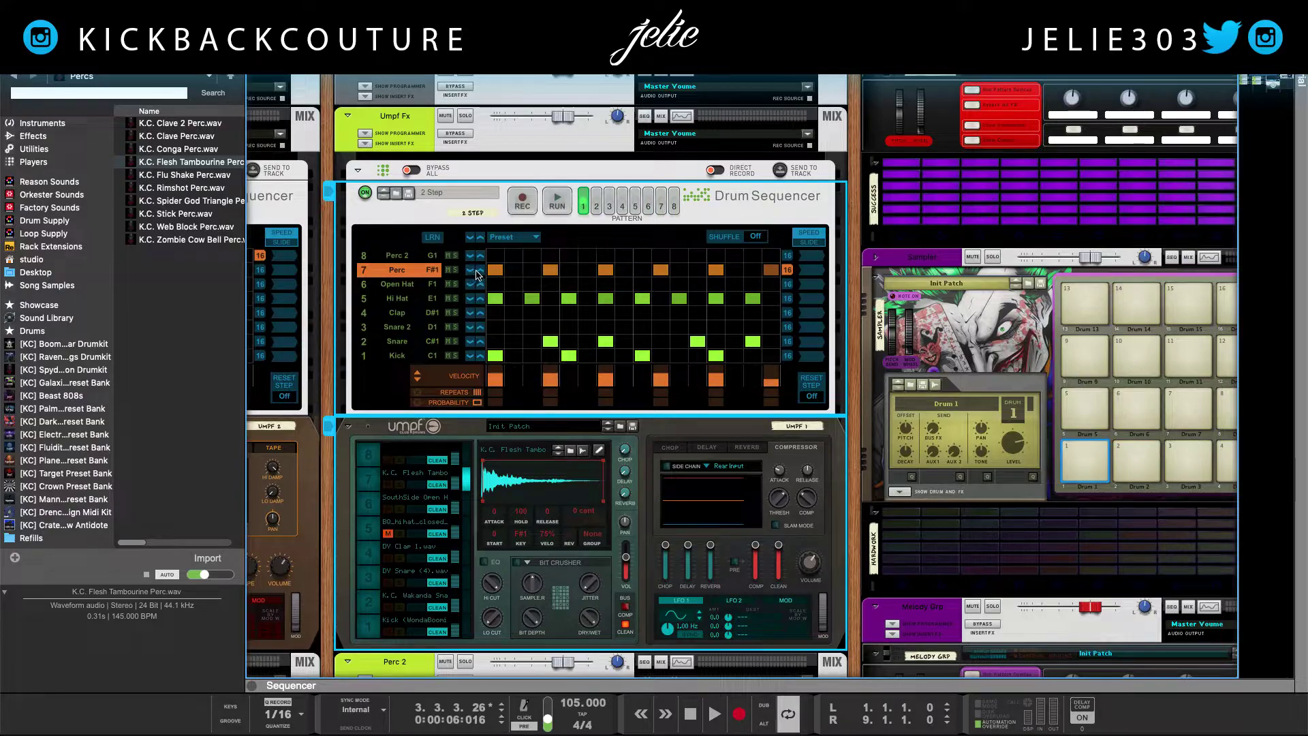
pyautogui.click(476, 271)
pyautogui.click(481, 270)
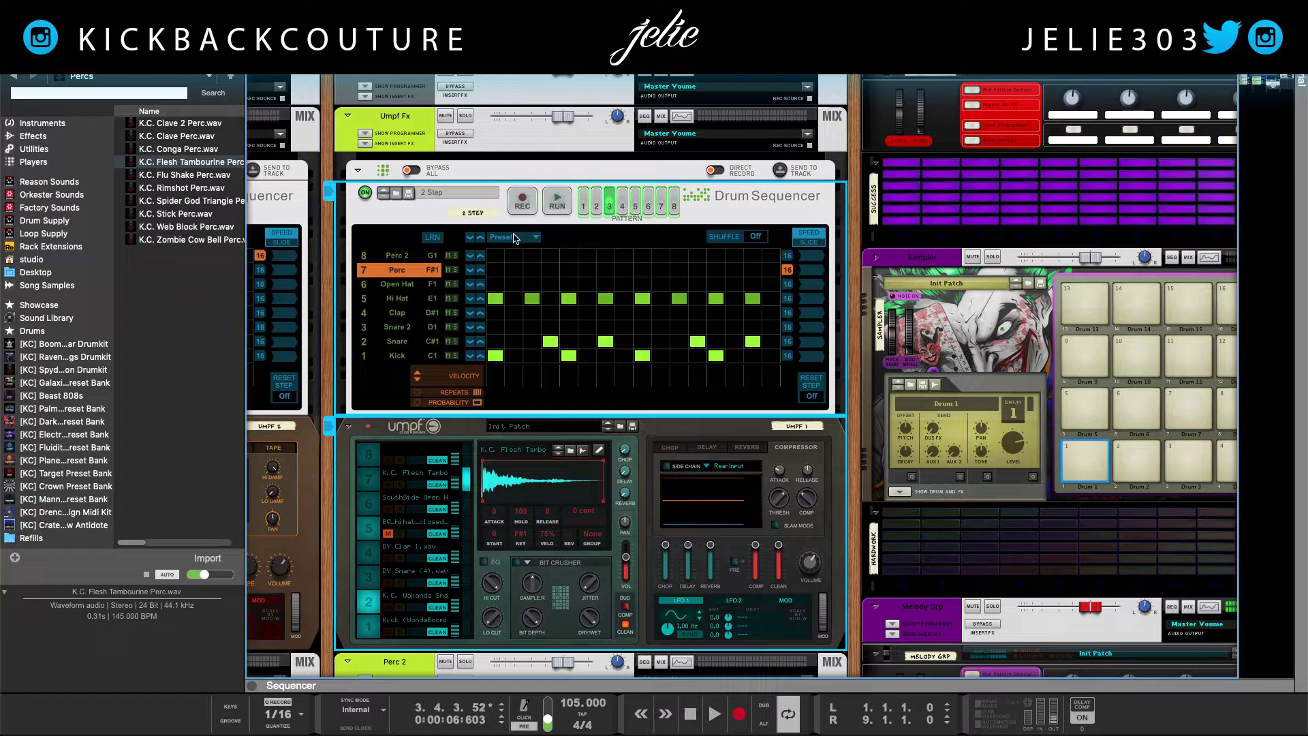
# Switch the row function to Copy/Paste and copy the Perc row of pattern 1 into patterns 2, 3 and 4
pyautogui.click(521, 237)
pyautogui.click(552, 293)
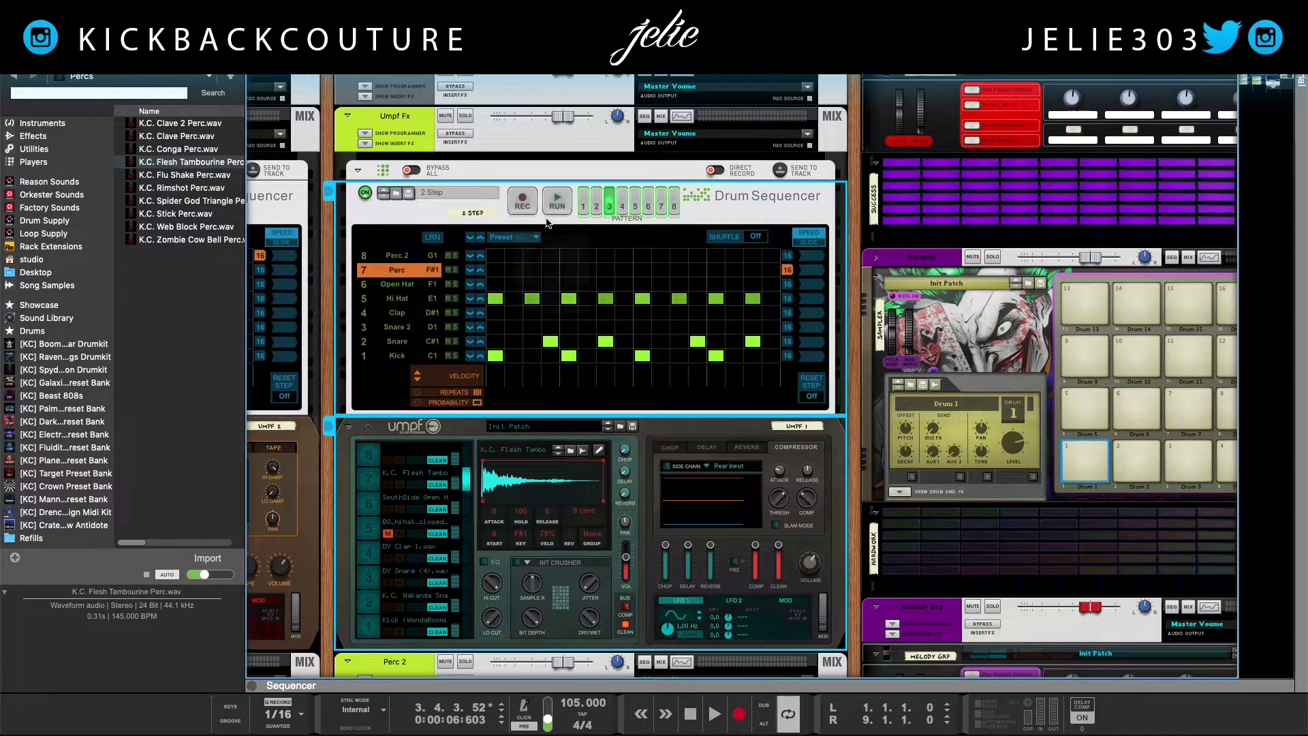
pyautogui.click(583, 207)
pyautogui.click(557, 201)
pyautogui.click(596, 206)
pyautogui.click(609, 206)
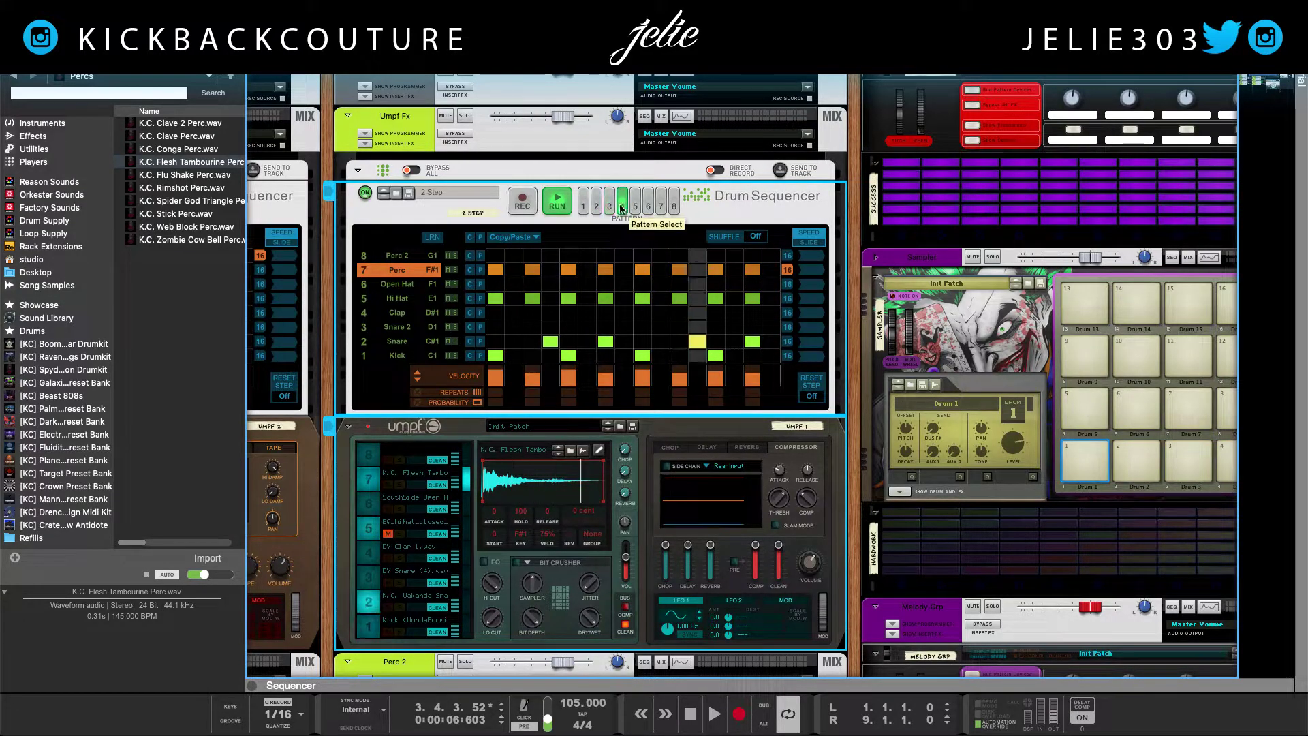
# Play the song from pattern 1 and add extra Perc hits, including one on step 14 of pattern 1
pyautogui.click(583, 207)
pyautogui.press('space')
pyautogui.press('space')
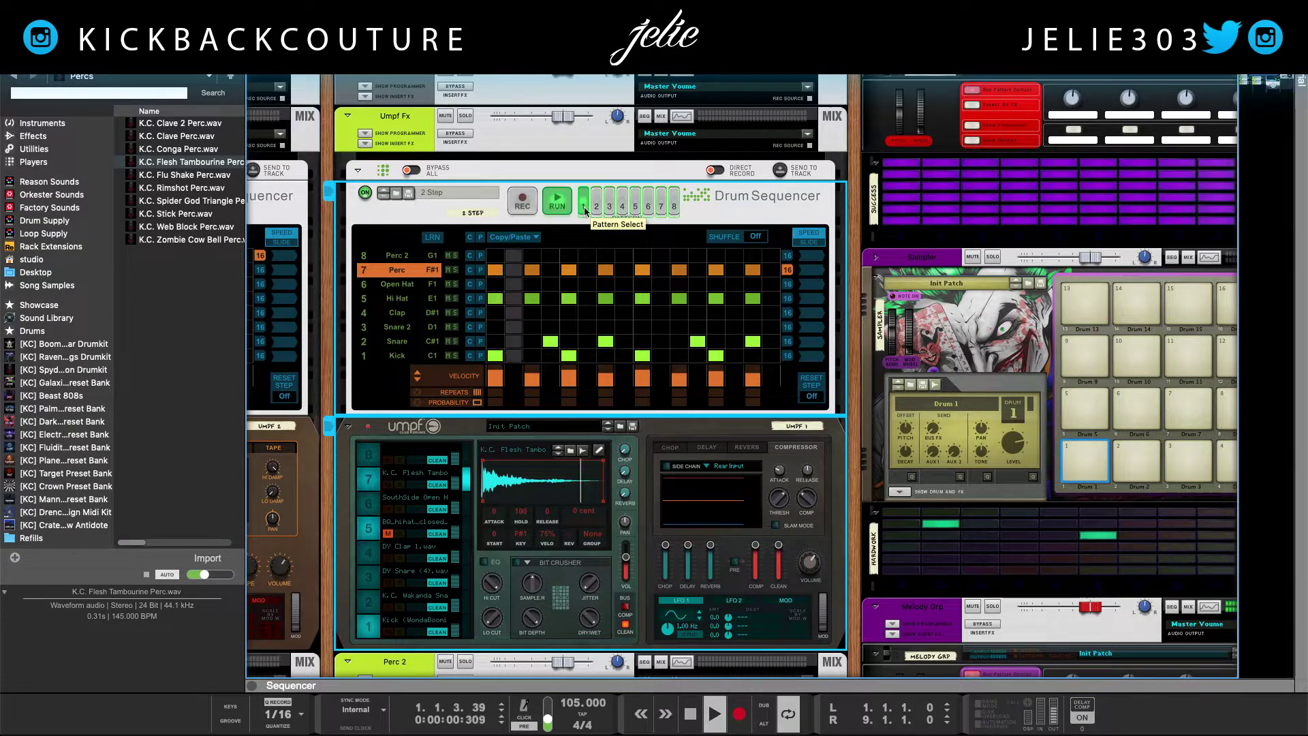
pyautogui.click(734, 270)
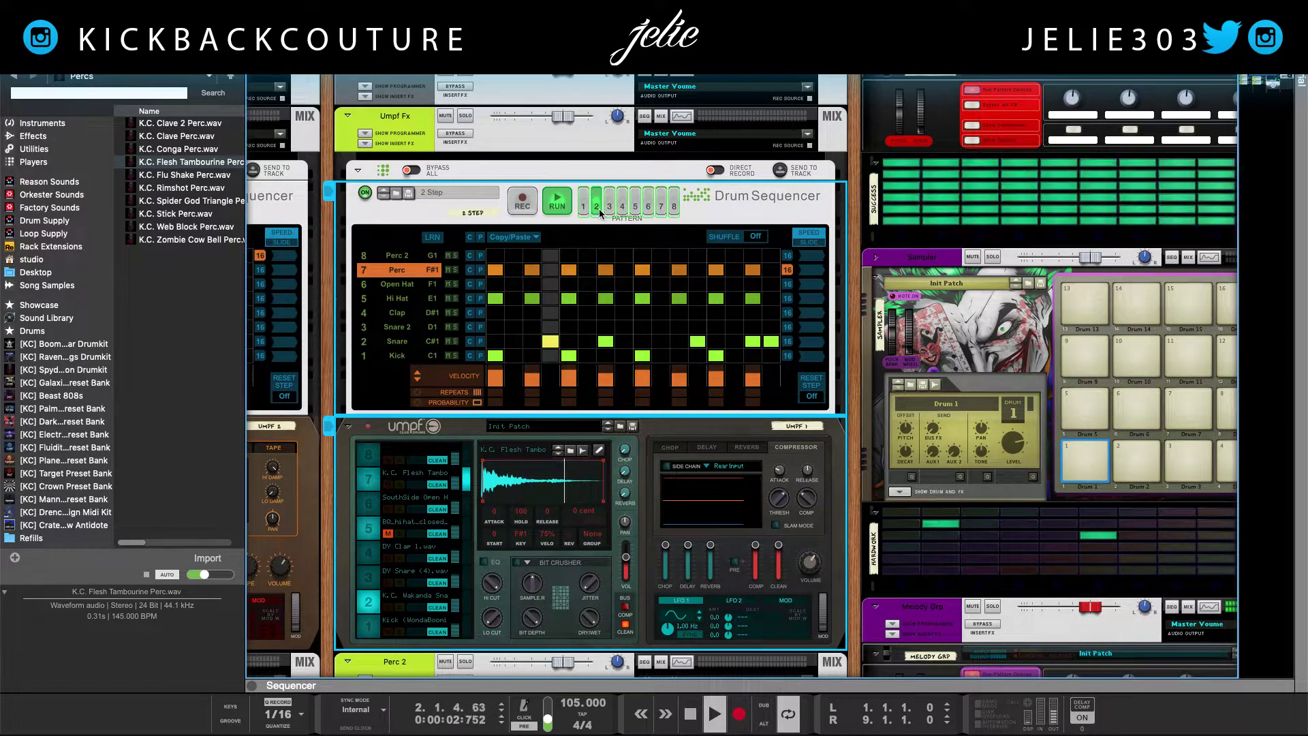
pyautogui.click(698, 270)
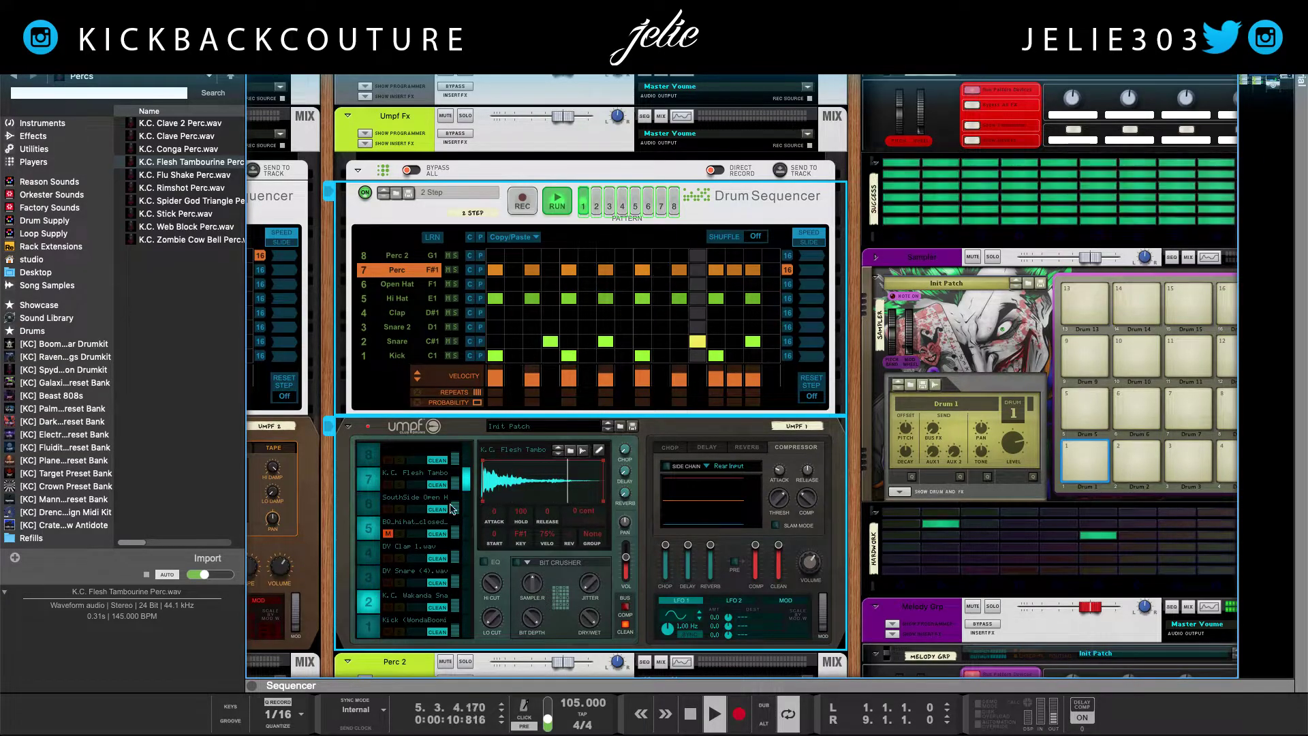
# Balance drum 7's tambourine with a reverb amount of -25.6 dB and volume of -3.1 dB, and show the reverb settings
pyautogui.moveTo(623, 559); pyautogui.dragTo(623, 566)
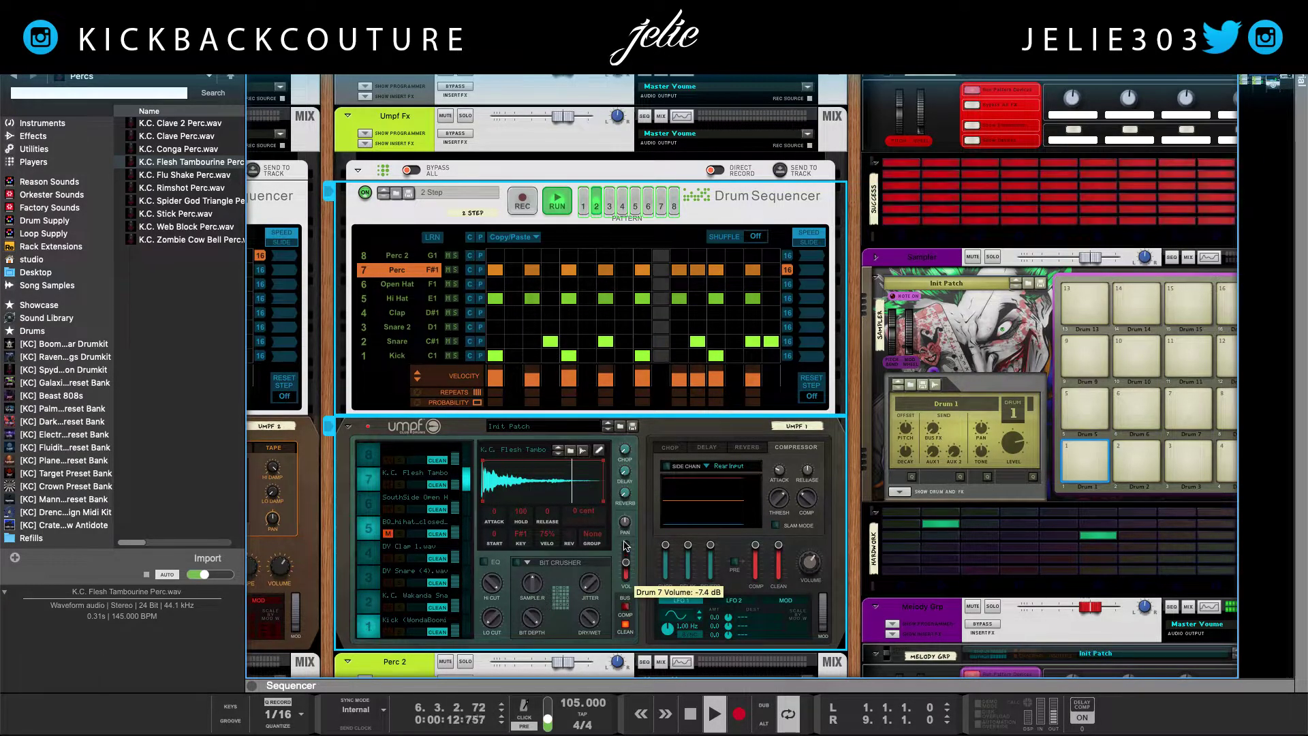
pyautogui.moveTo(623, 491); pyautogui.dragTo(623, 486)
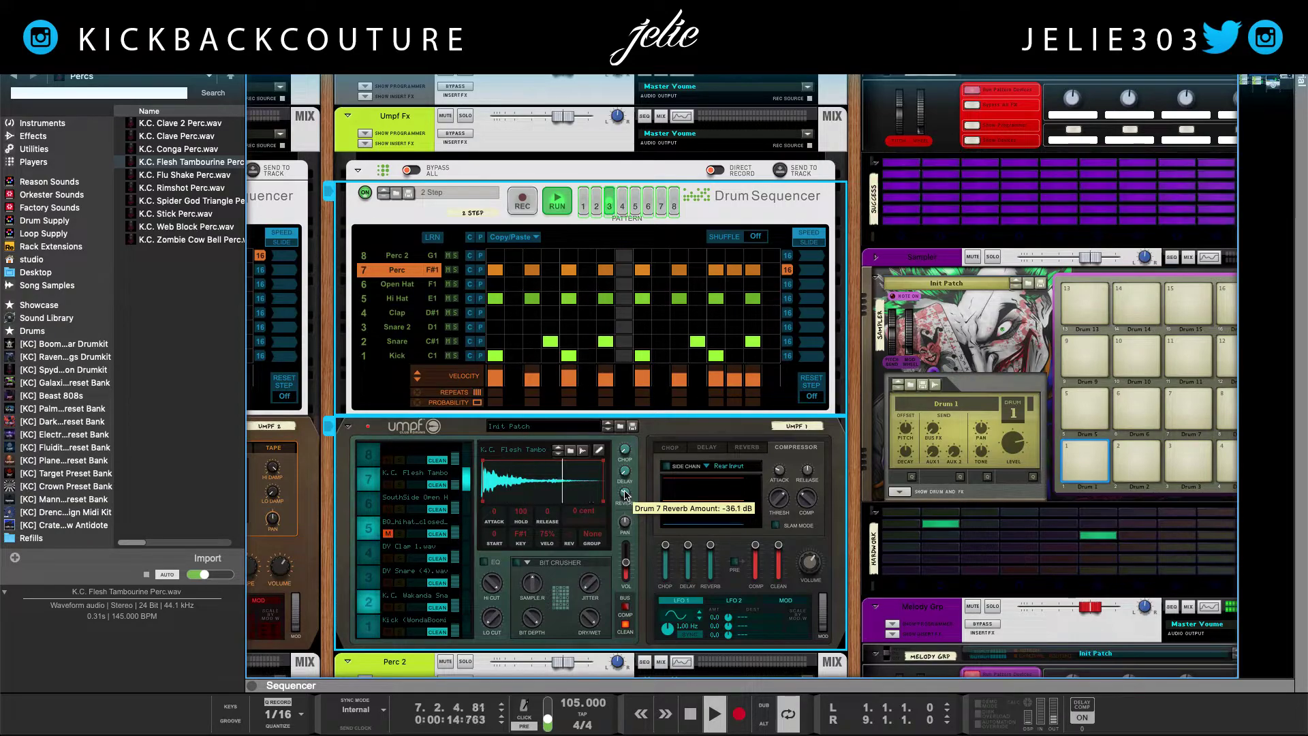
pyautogui.moveTo(626, 560)
pyautogui.moveTo(622, 496)
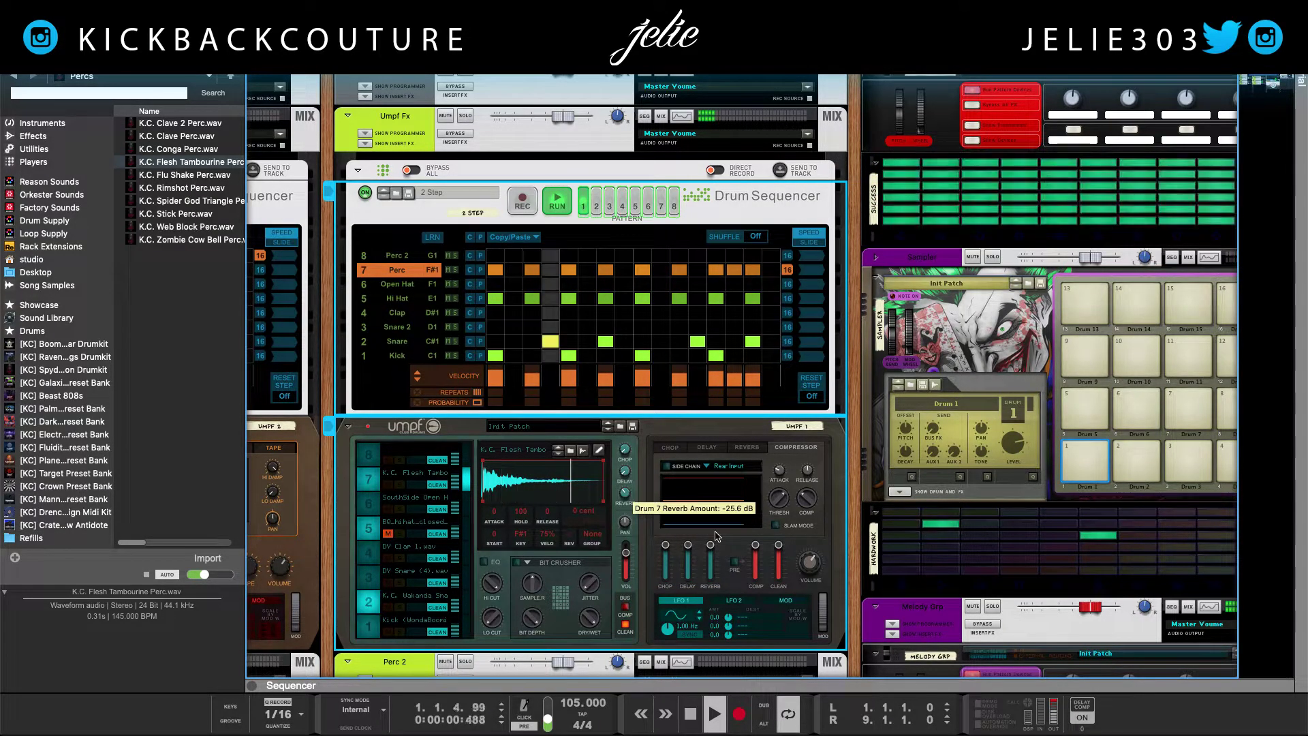
pyautogui.click(740, 449)
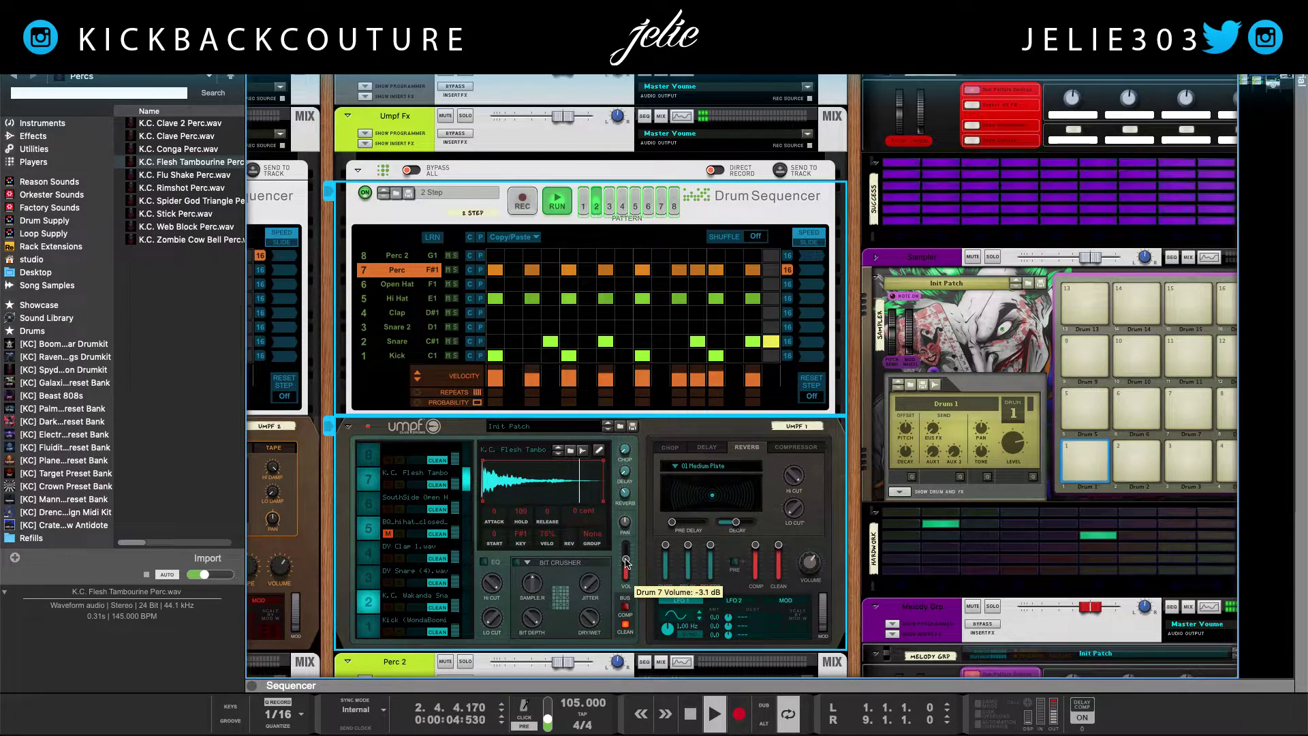
# Replace the Mate Oh Eight instrument with Klang Tuned Percussion, select its Music Box sound, and play it unsoloed with the song
pyautogui.scroll(-5, 594, 545)
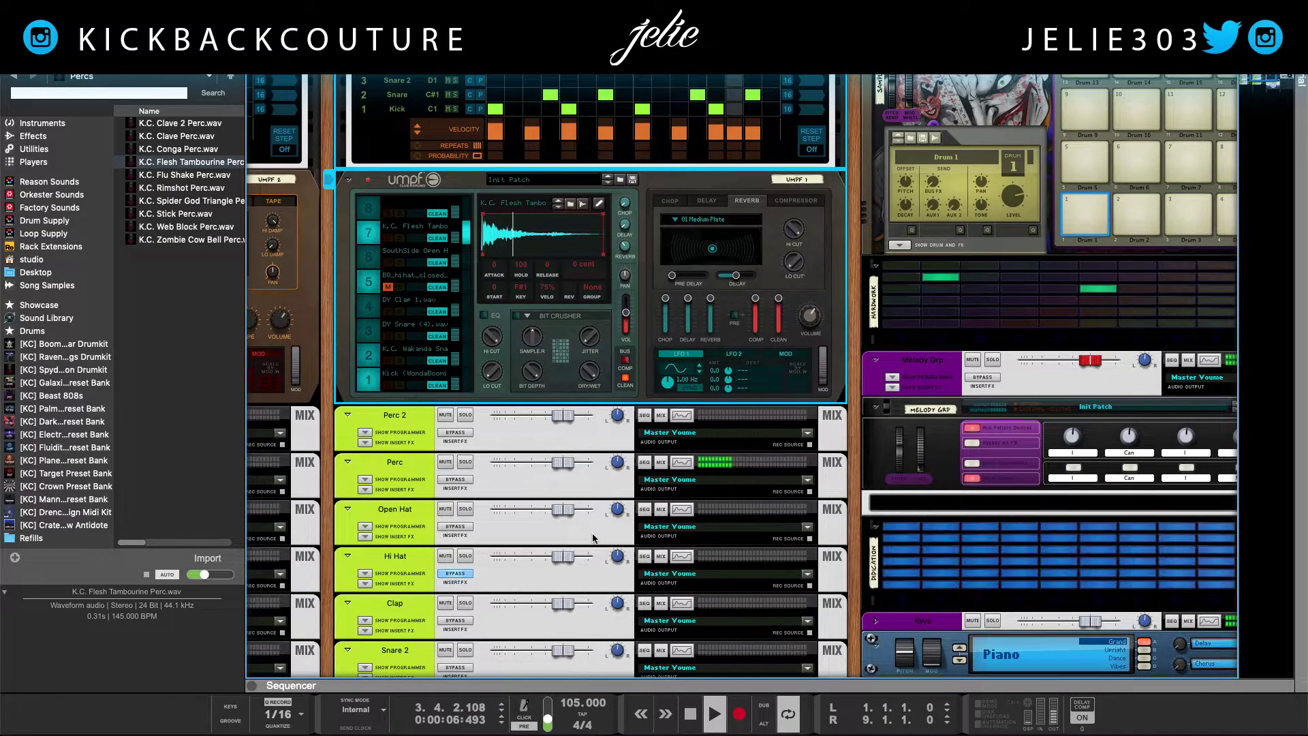
pyautogui.hscroll(5, 613, 538)
pyautogui.scroll(-7, 648, 534)
pyautogui.hscroll(2, 648, 534)
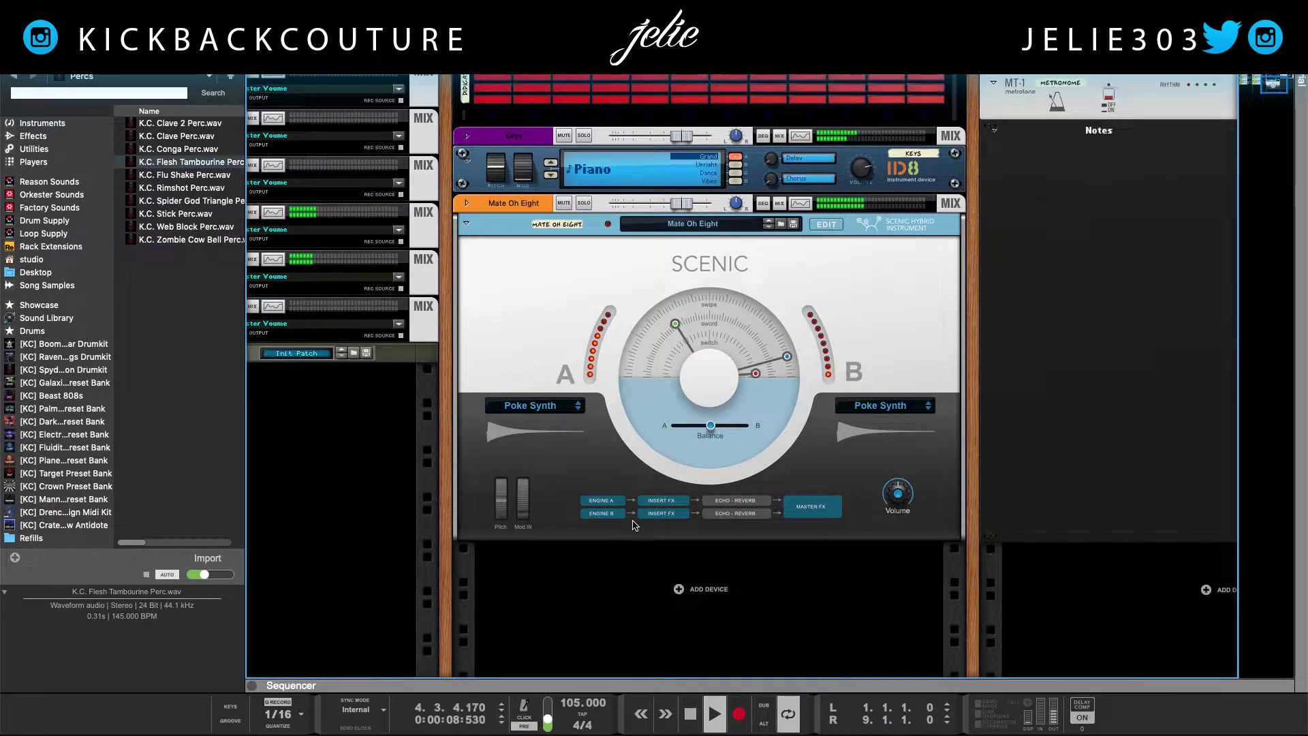
pyautogui.scroll(4, 594, 475)
pyautogui.click(537, 505)
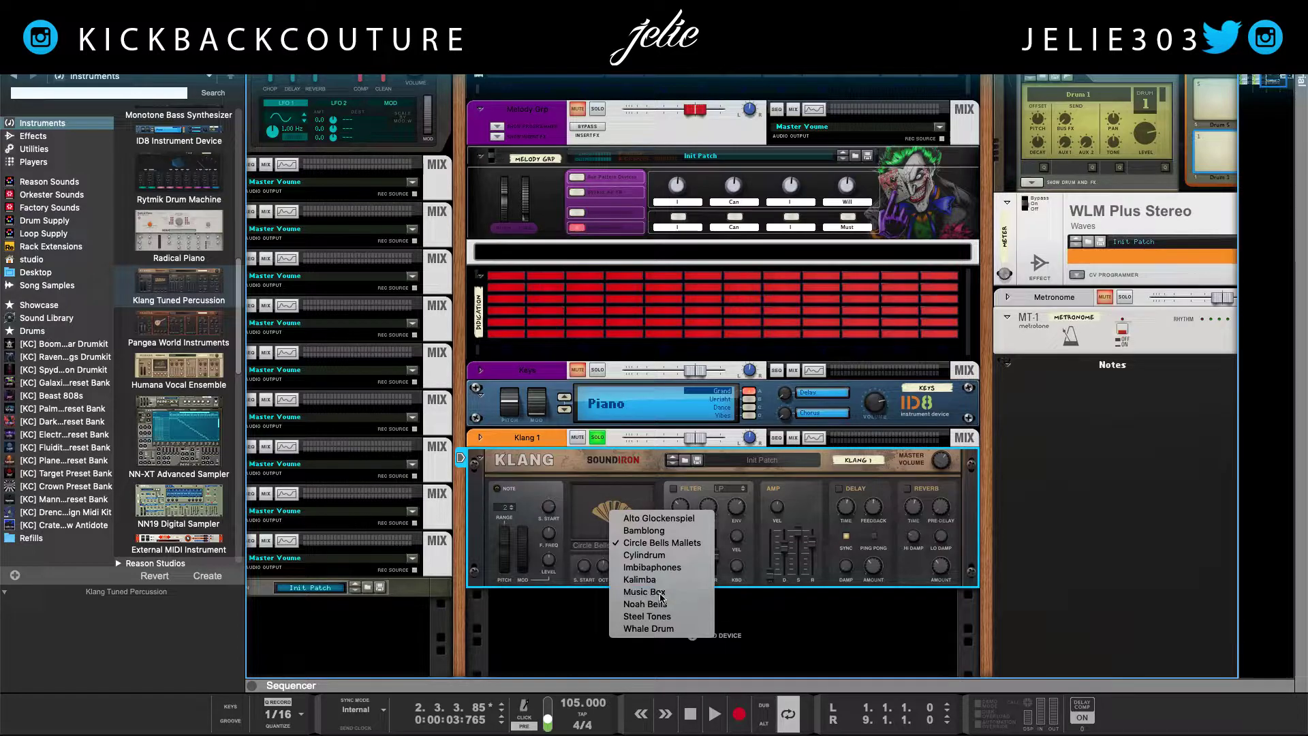
pyautogui.click(660, 593)
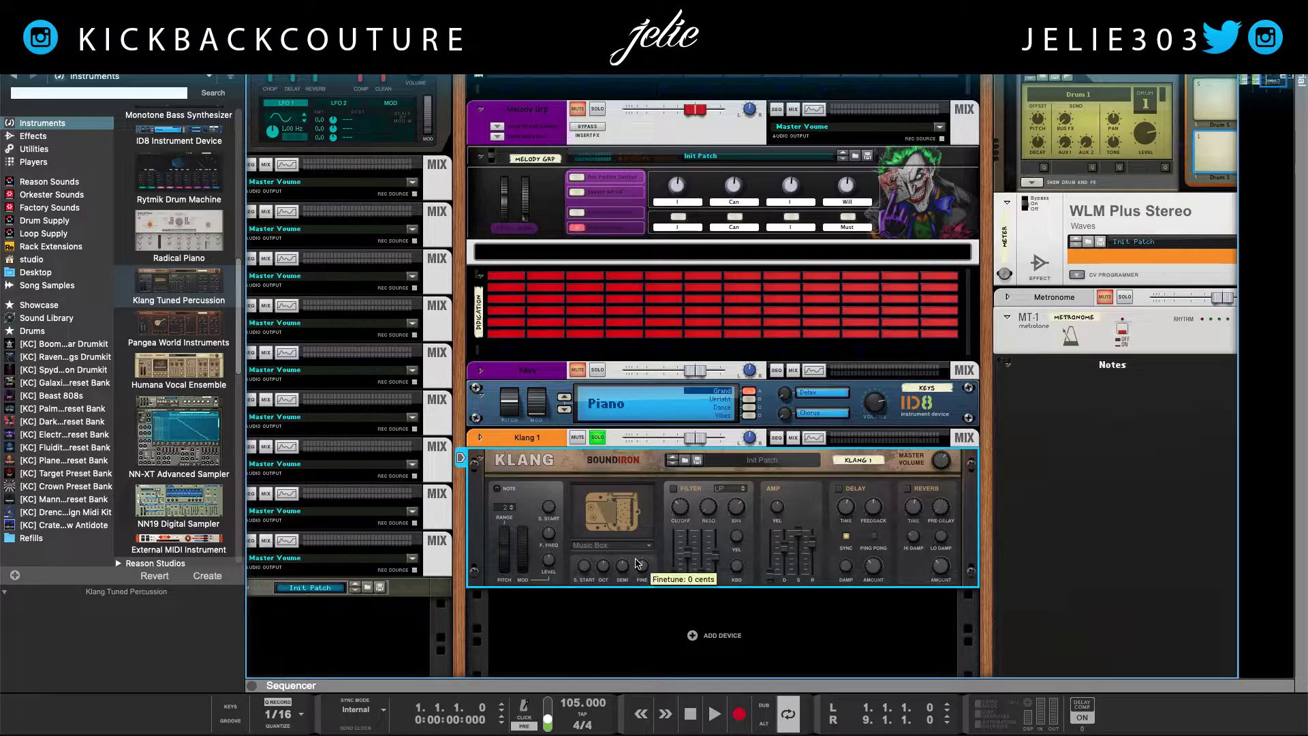
pyautogui.press('space')
pyautogui.click(598, 438)
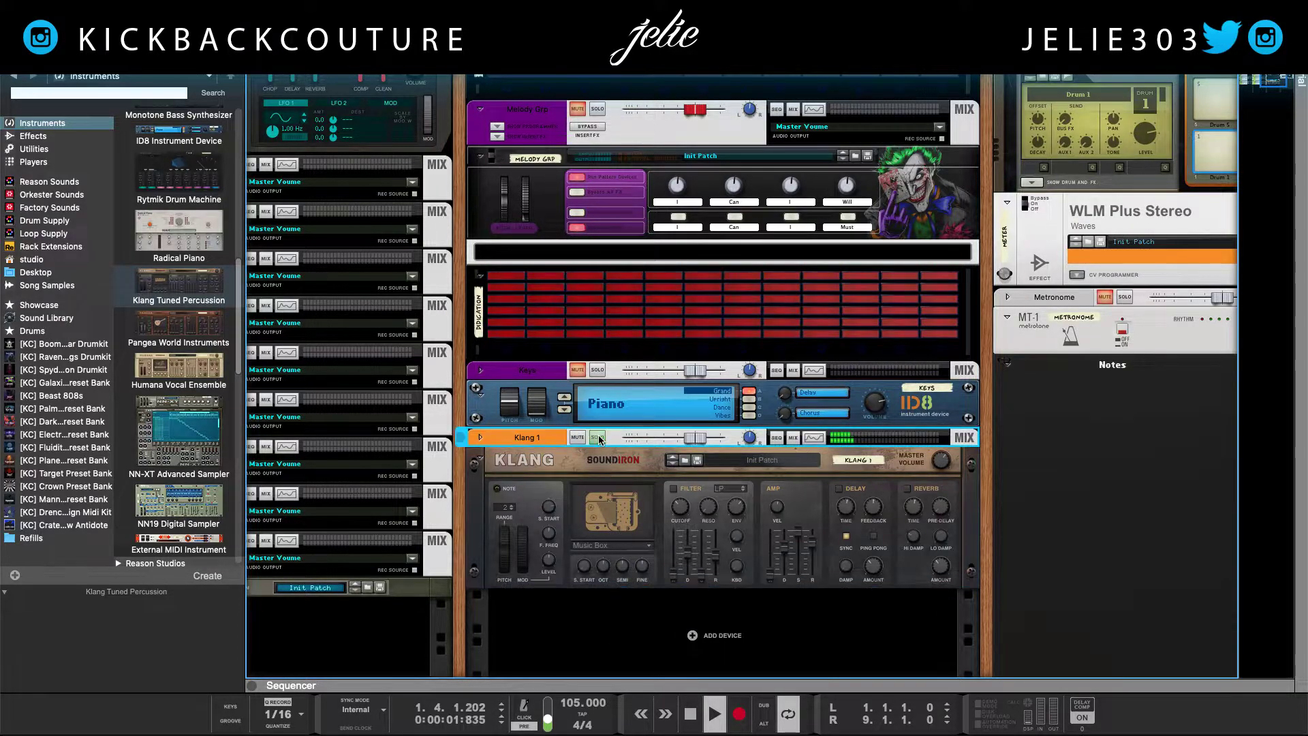
# Switch Klang 1 to the Alto Glockenspiel sound and turn on its delay with Ping Pong
pyautogui.click(599, 544)
pyautogui.click(647, 468)
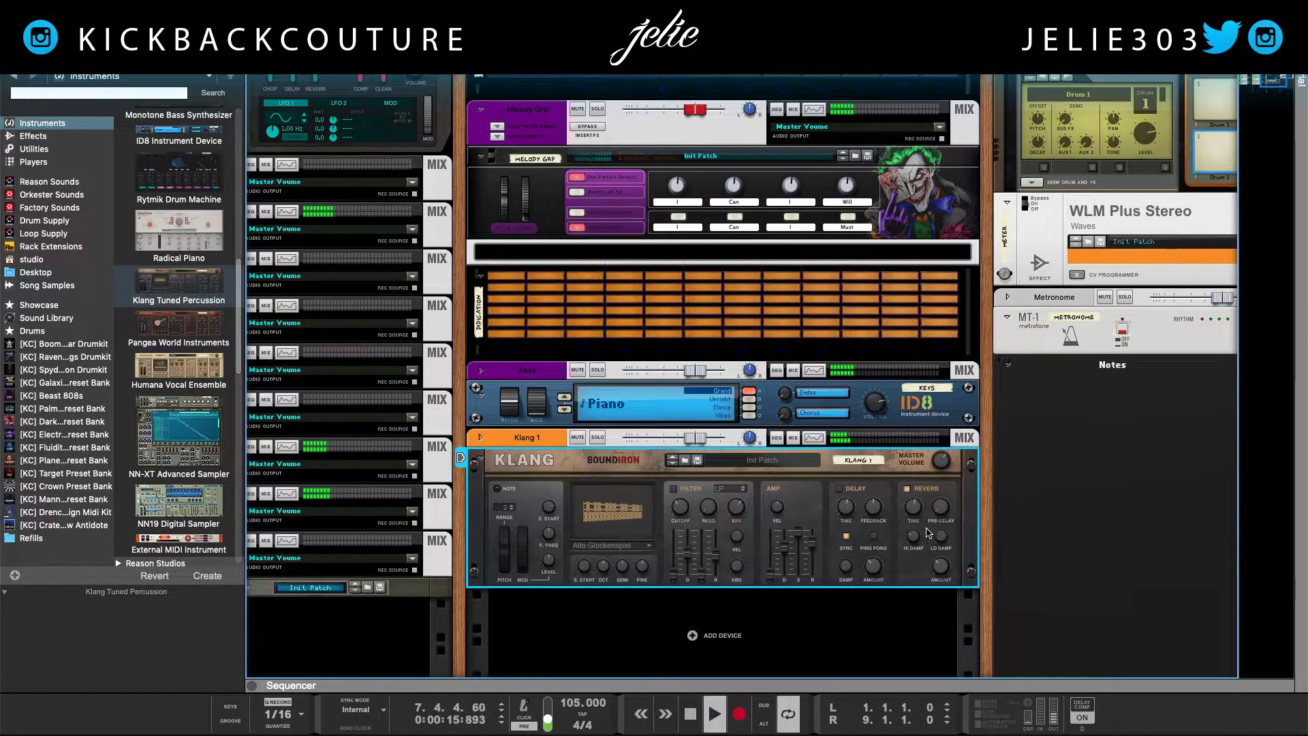
pyautogui.click(840, 489)
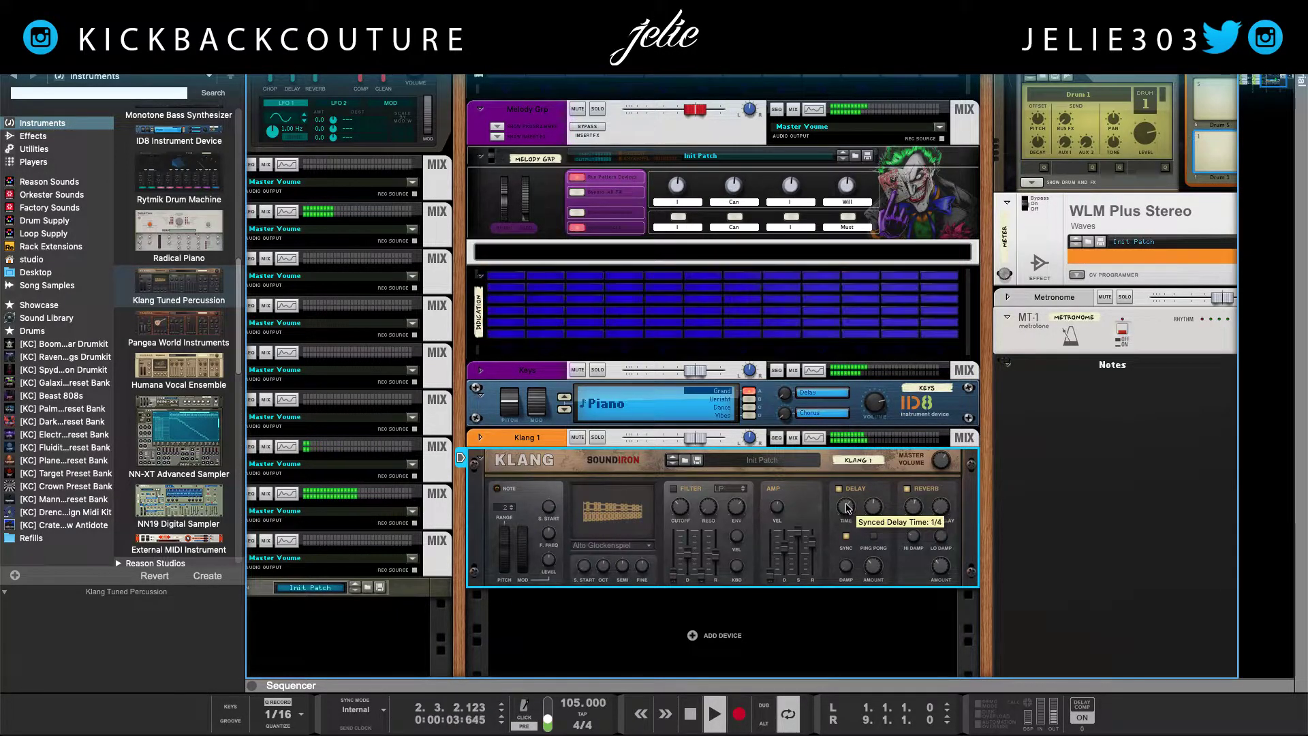
pyautogui.click(873, 539)
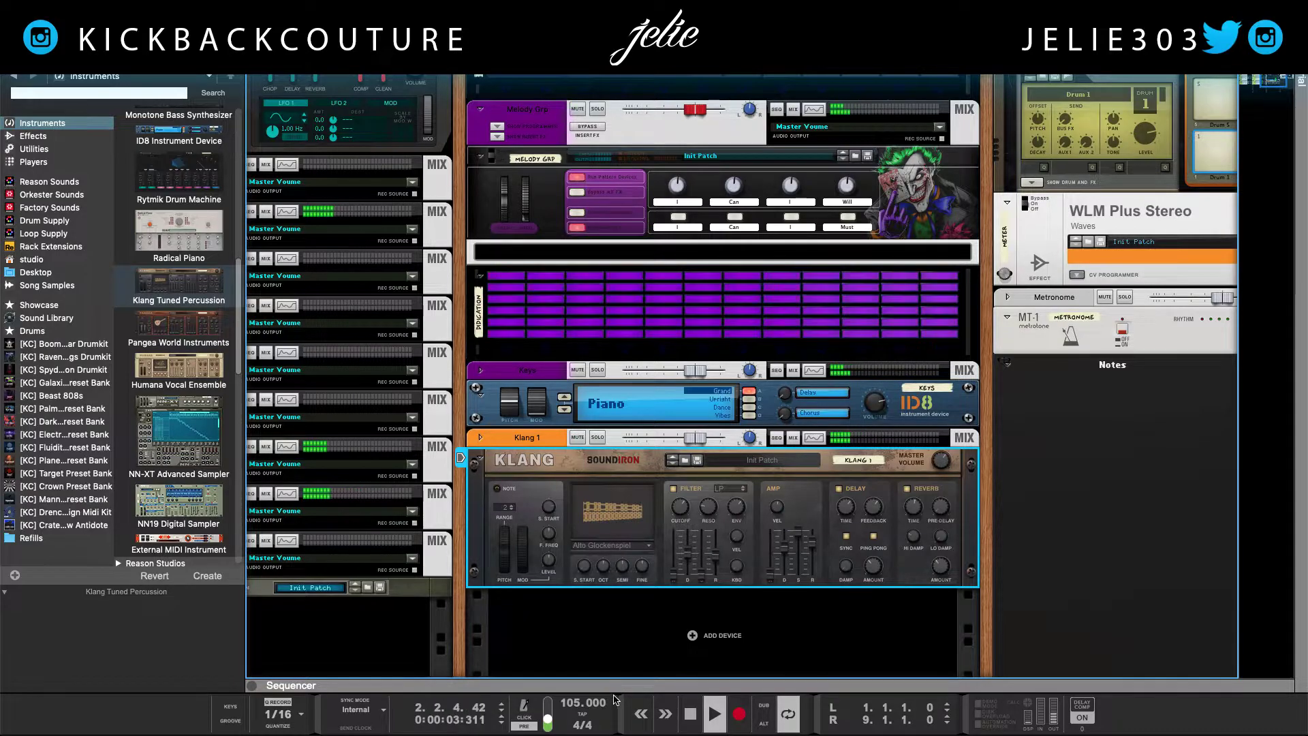
# Try the Brass-Wind sounds Flute, French Horns and Fat Brass on the Keys ID8 while playing the song
pyautogui.click(571, 414)
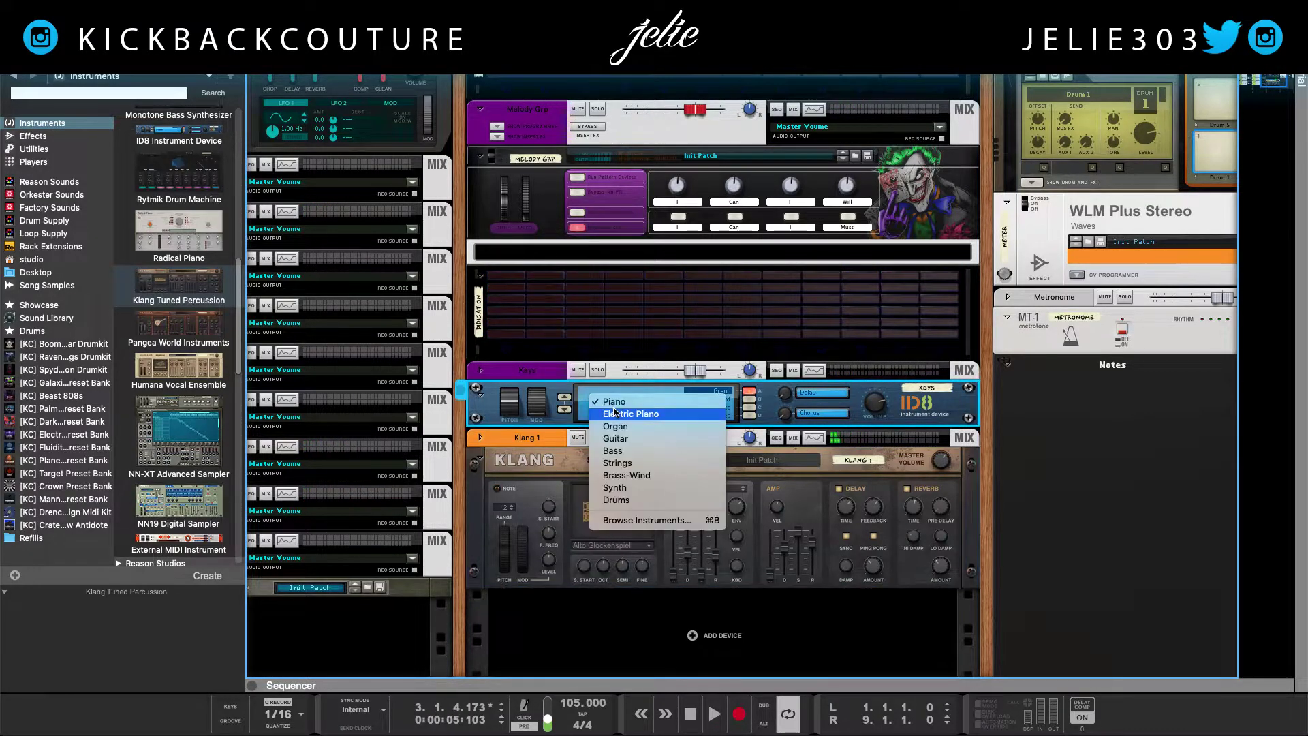
pyautogui.click(640, 474)
pyautogui.click(754, 419)
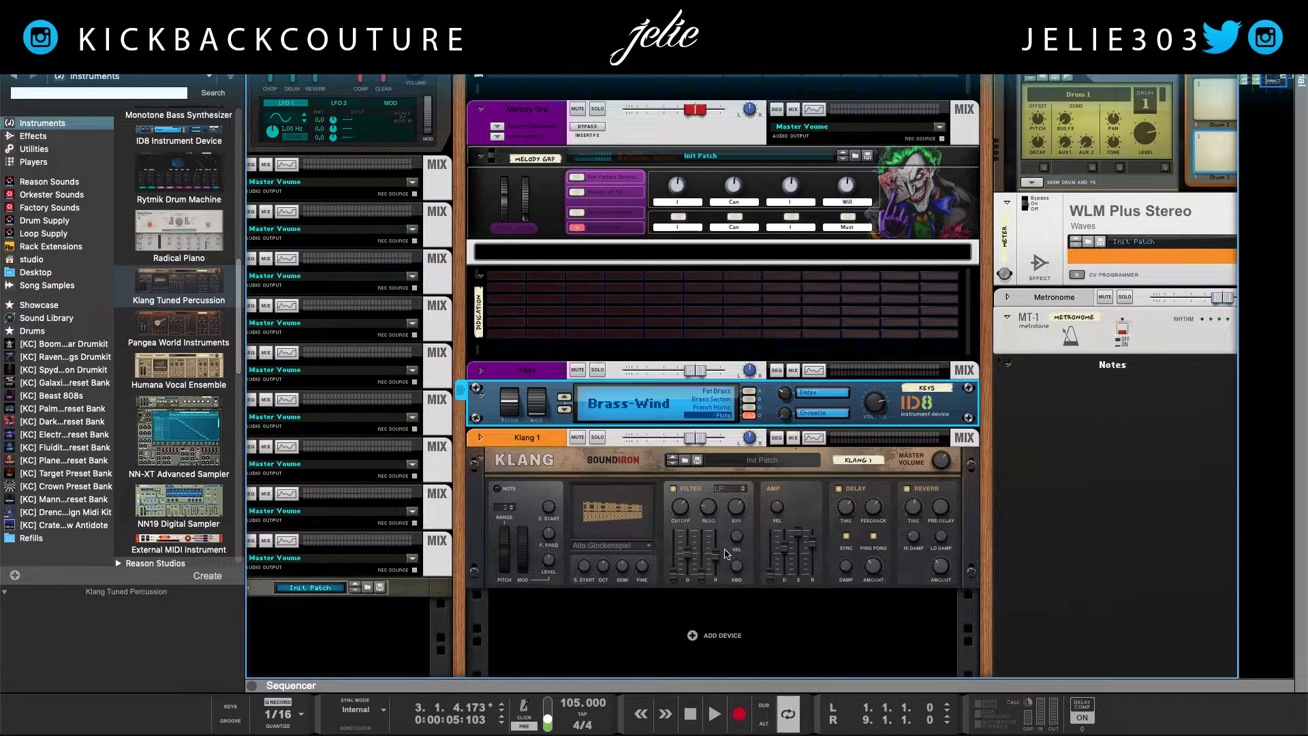
pyautogui.press('space')
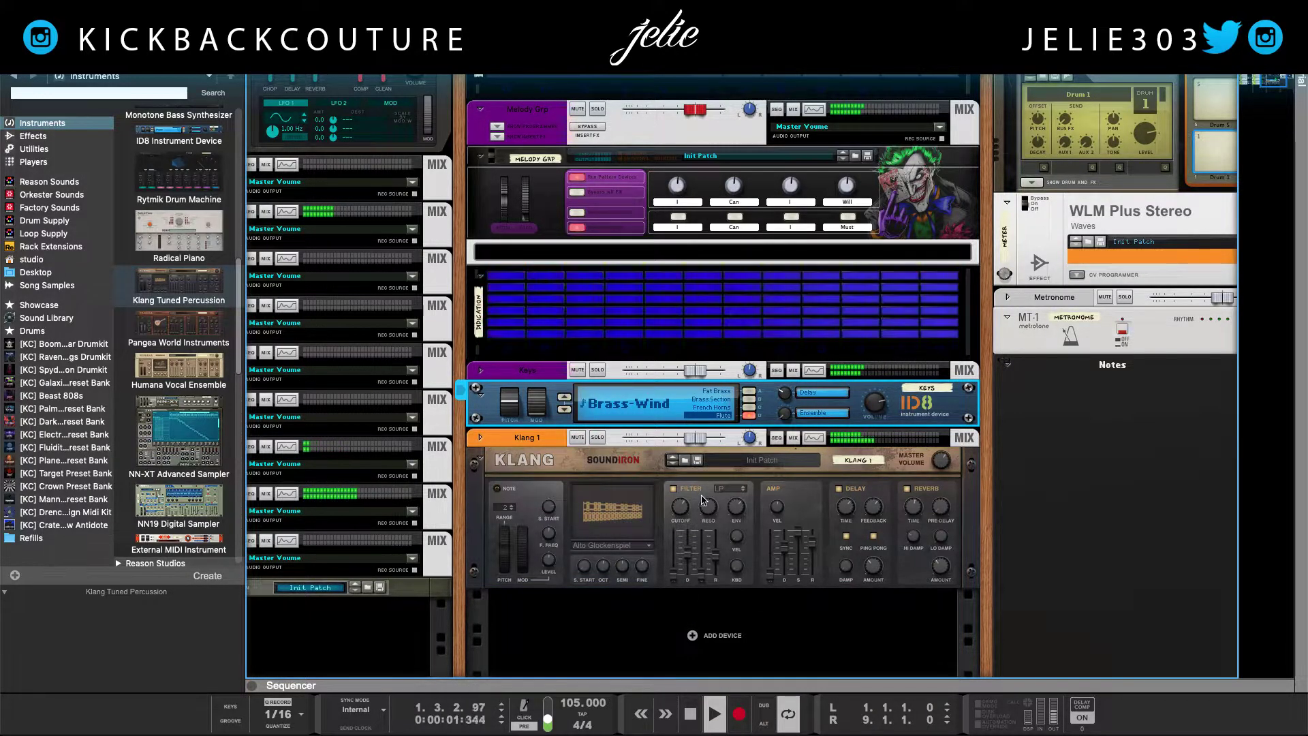
pyautogui.click(749, 408)
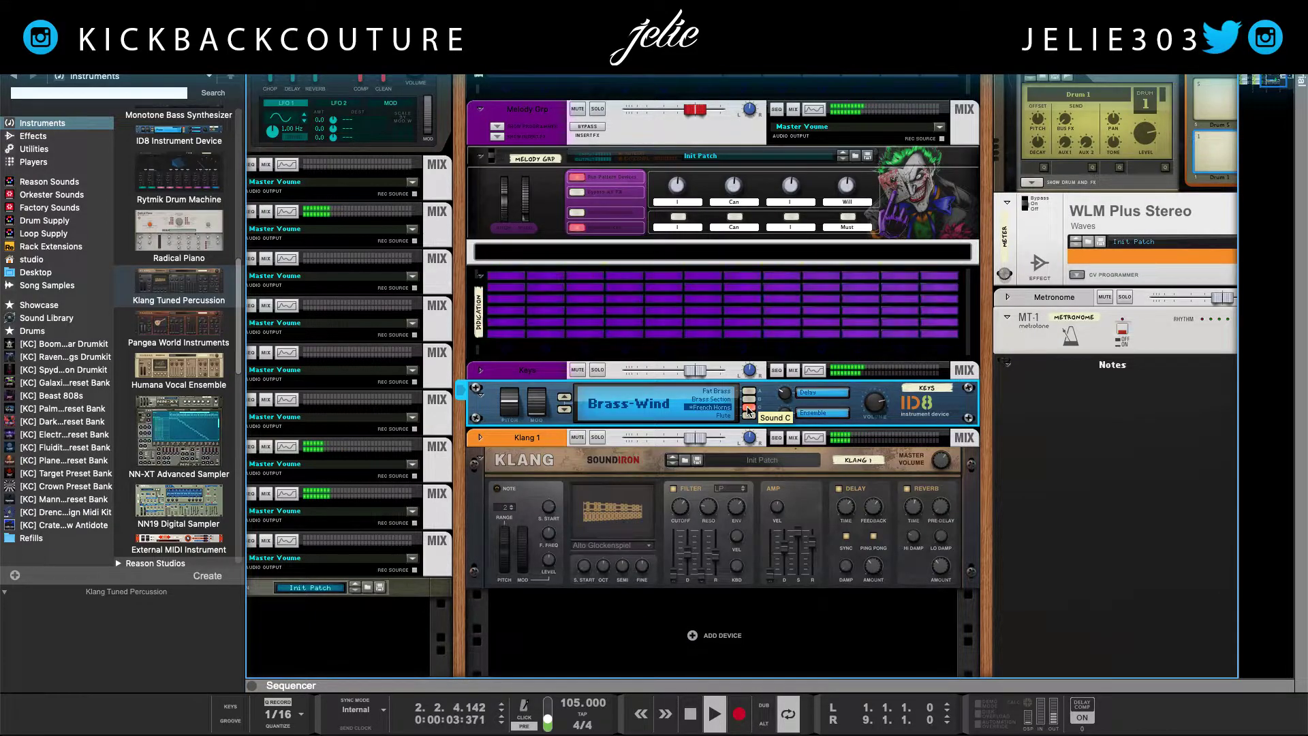
pyautogui.click(750, 400)
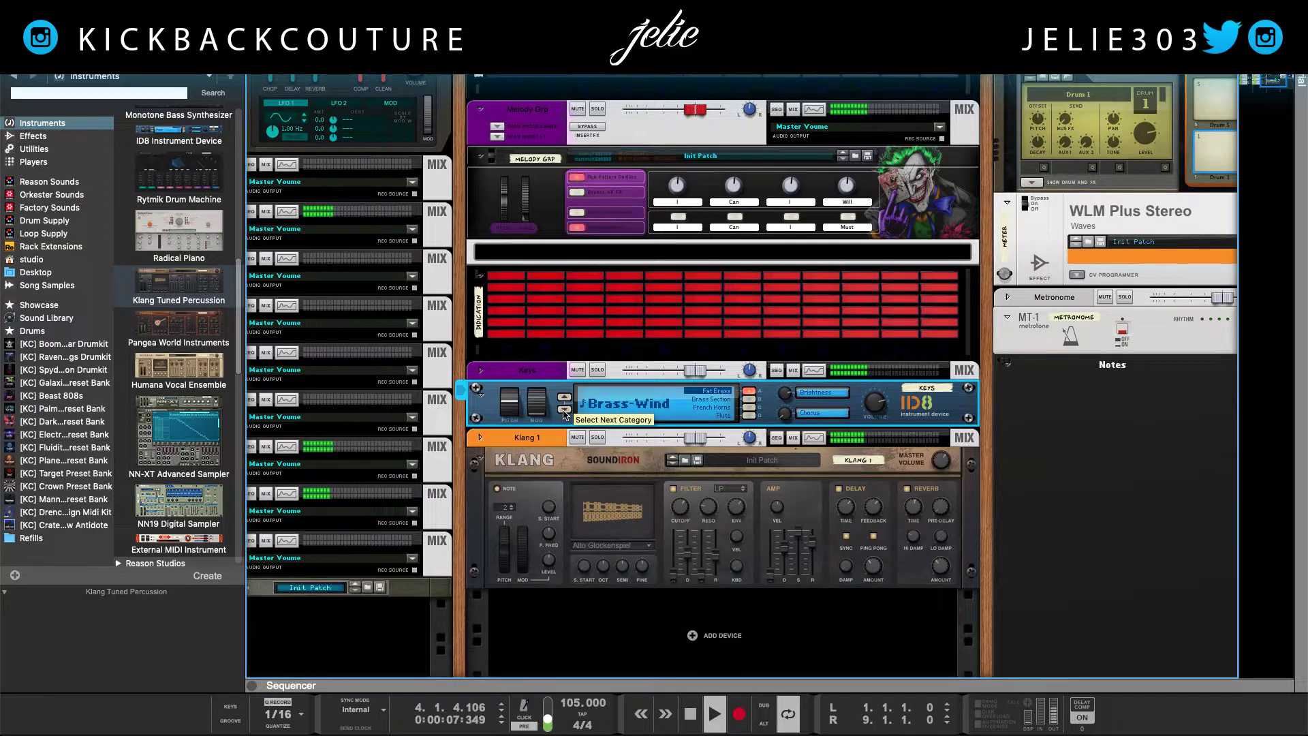
# Try the Strings category on the Keys ID8 with the song playing, including its Small Section sound
pyautogui.click(601, 408)
pyautogui.click(601, 407)
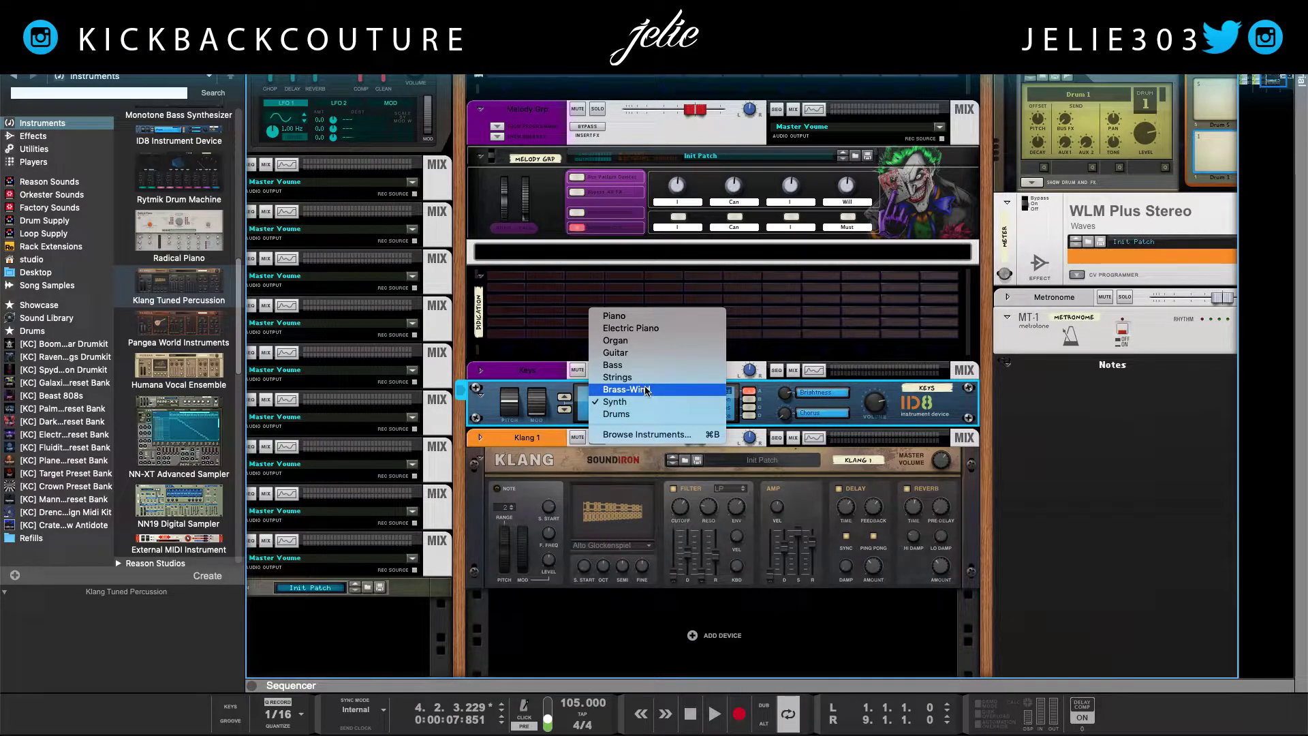
pyautogui.click(681, 383)
pyautogui.click(696, 421)
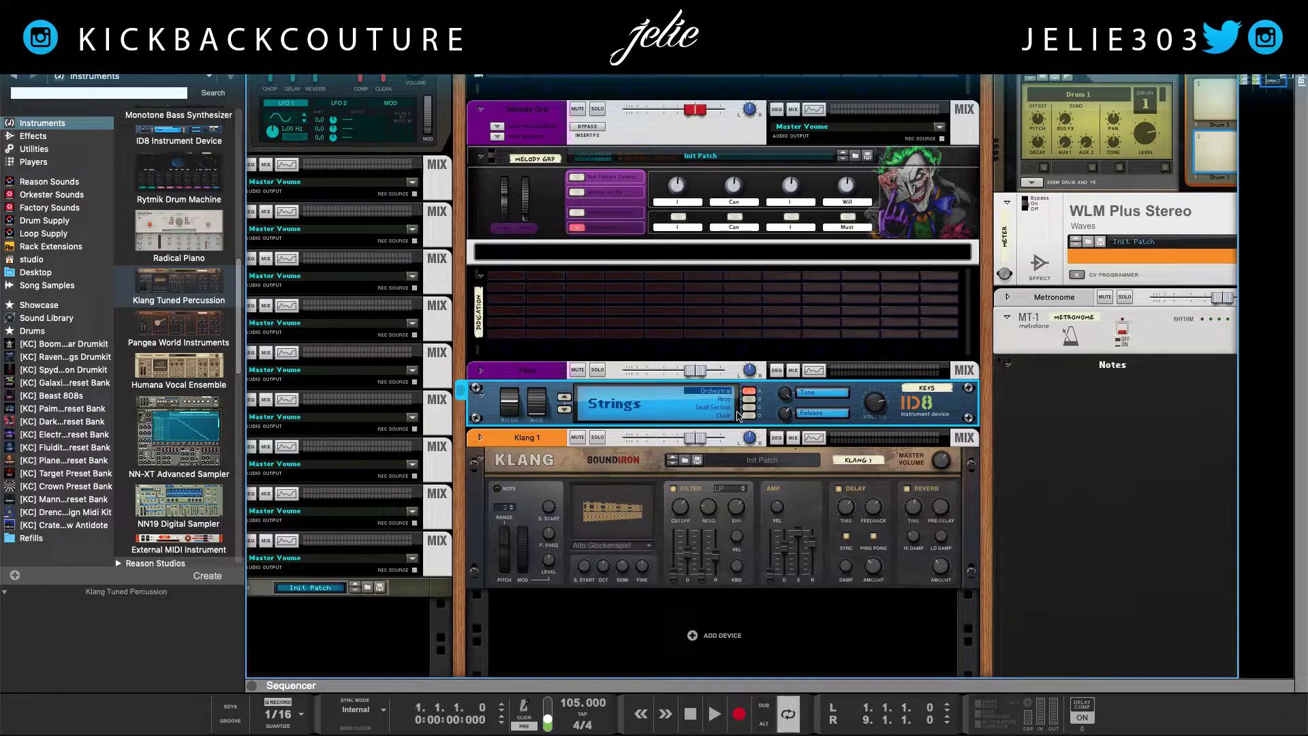
pyautogui.press('space')
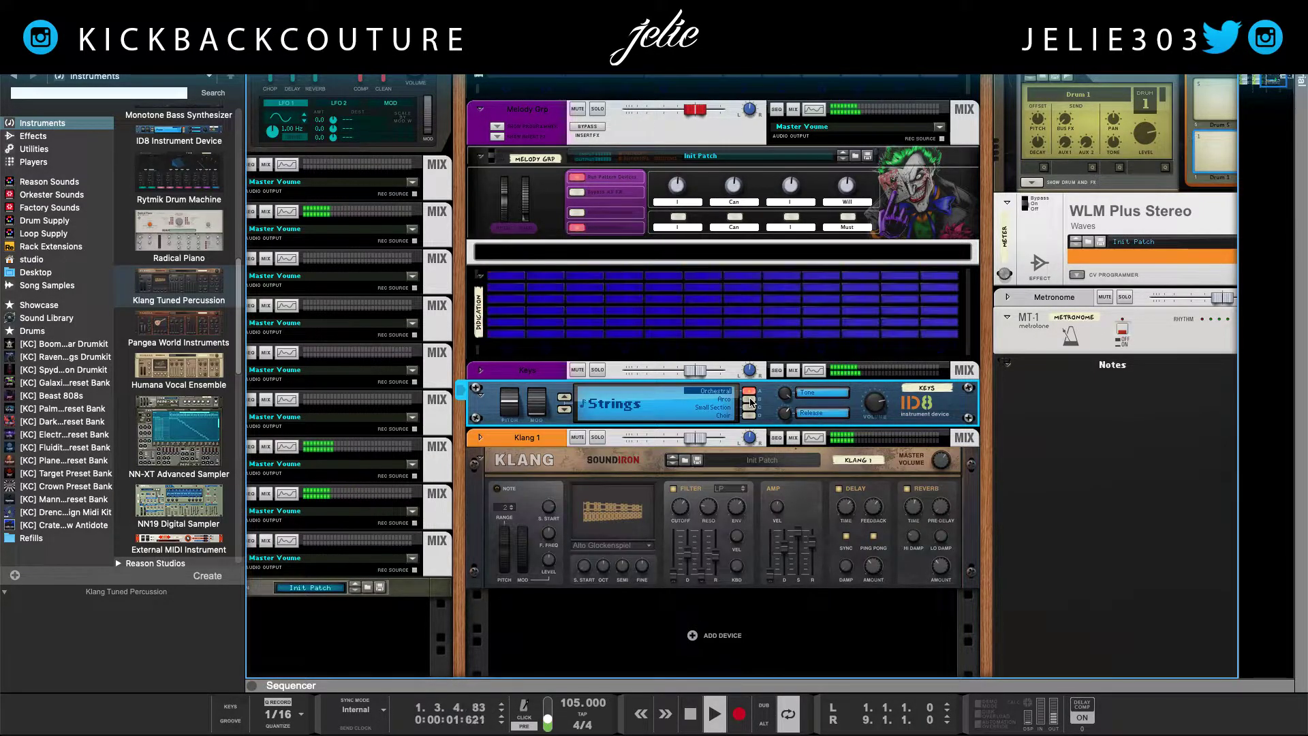
pyautogui.click(750, 410)
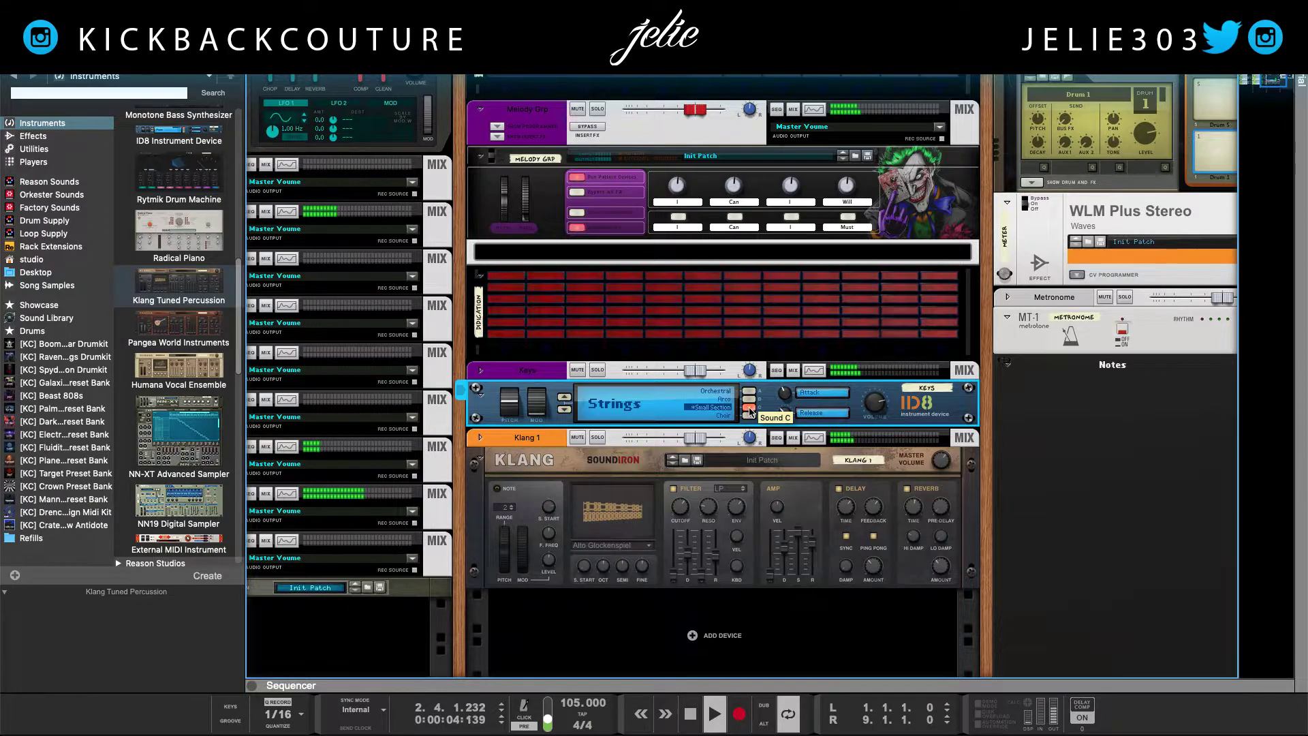
# Set the Keys ID8 to the Piano category's Vibes sound and lower its volume to -11.6 dB during playback
pyautogui.click(615, 404)
pyautogui.click(614, 340)
pyautogui.click(749, 415)
pyautogui.press('space')
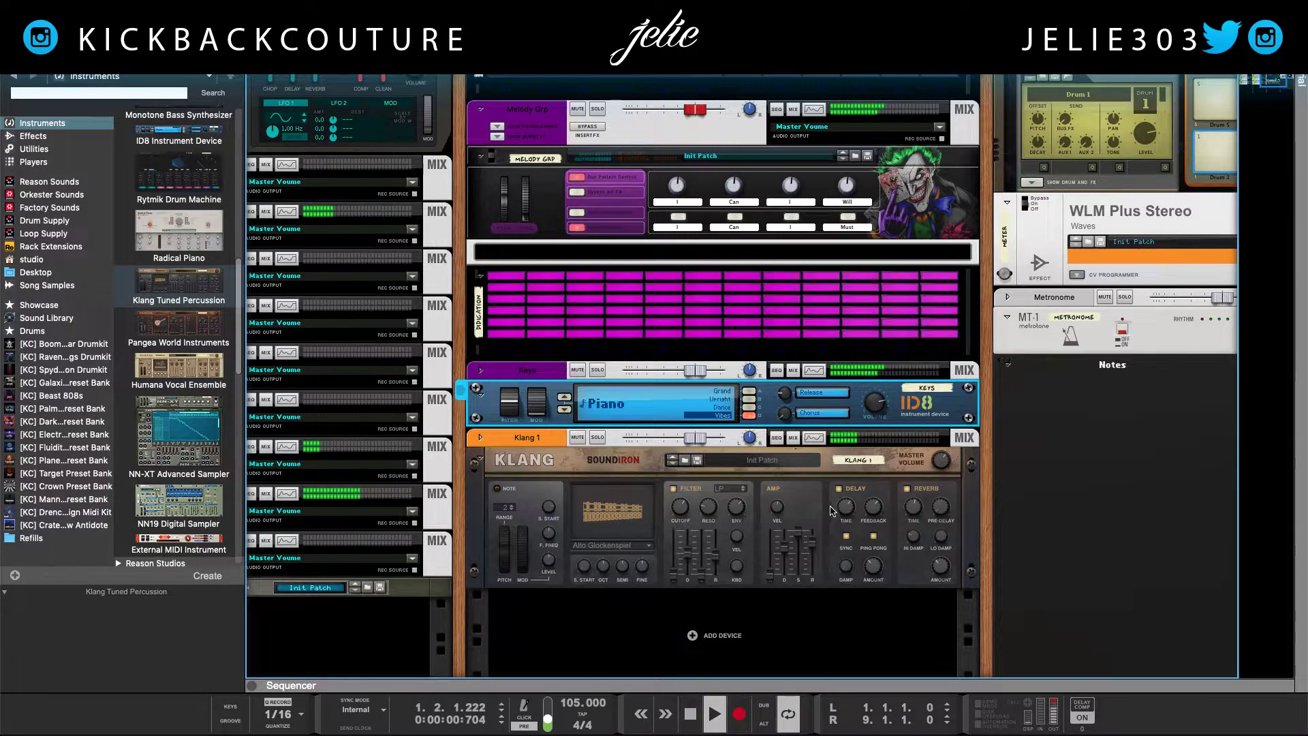
pyautogui.moveTo(875, 402); pyautogui.dragTo(867, 421)
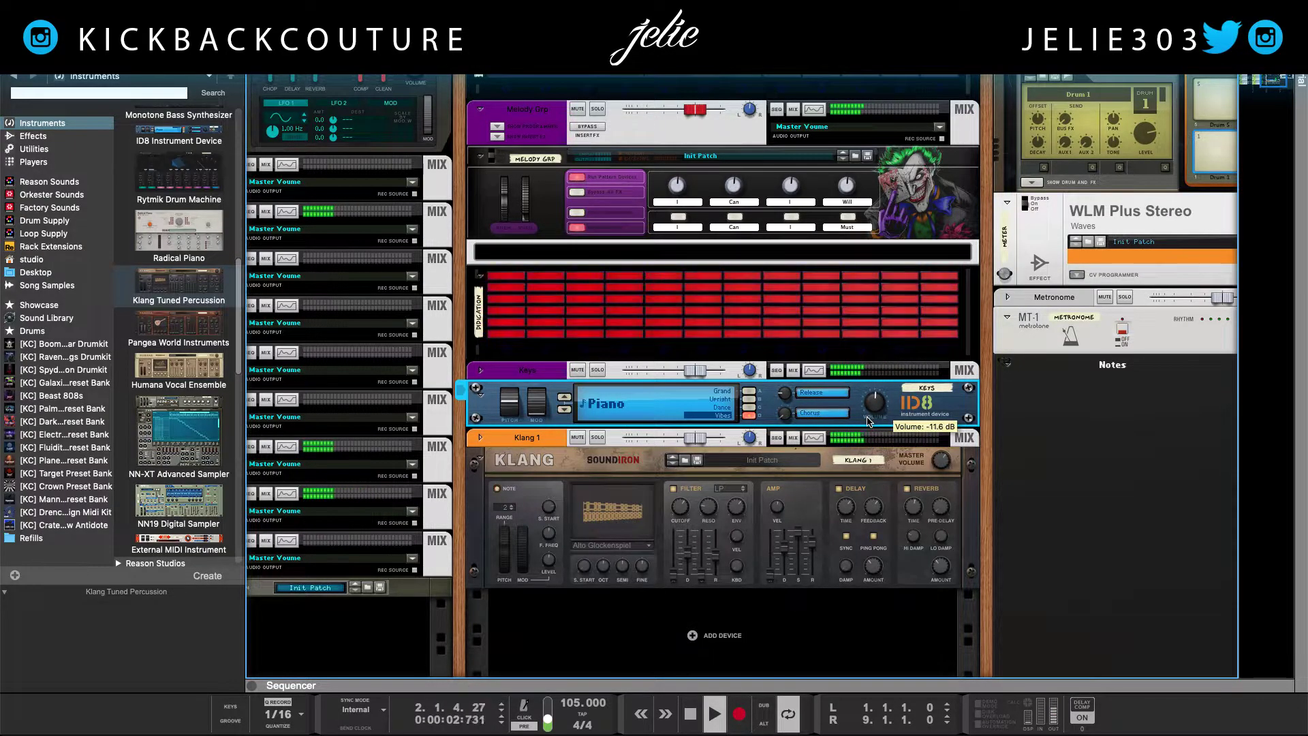
pyautogui.press('space')
# Unfold the Keys mix channel and add the Cableguys HalfTime effect to its insert effects
pyautogui.click(480, 370)
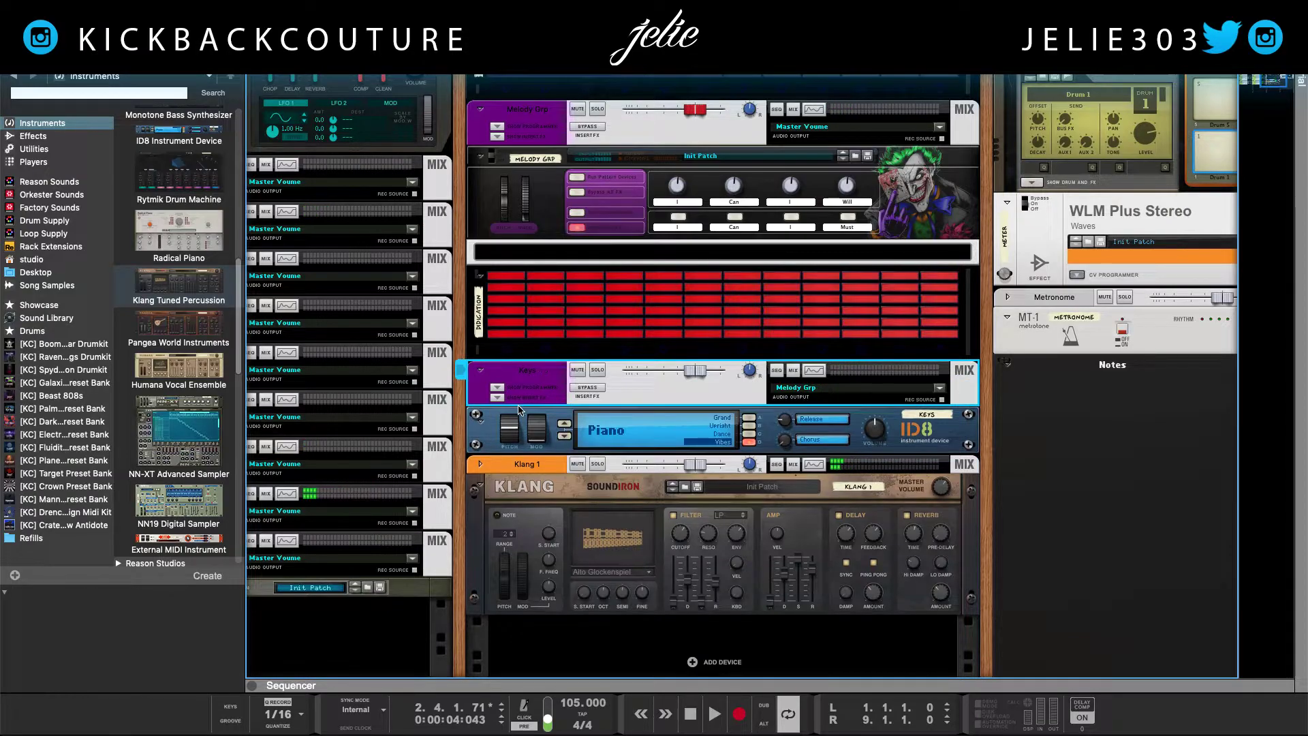
pyautogui.rightClick(509, 402)
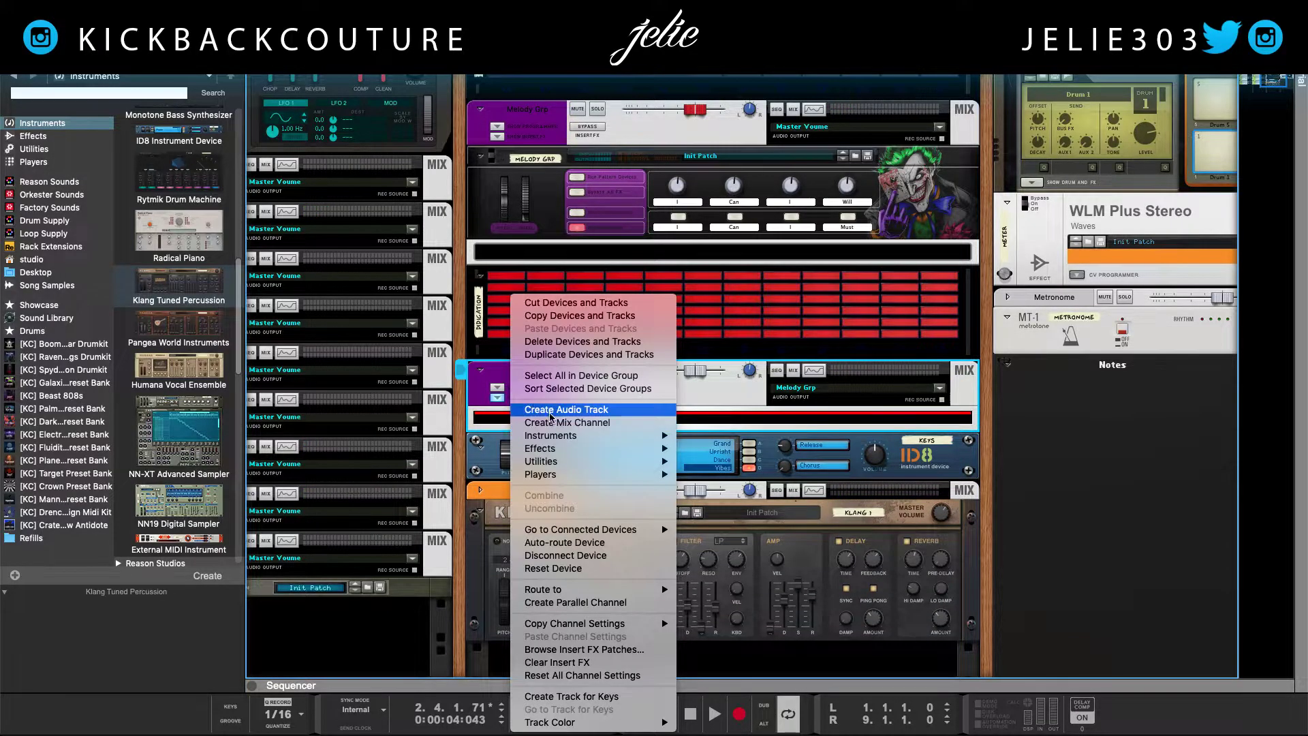
pyautogui.moveTo(565, 449)
pyautogui.moveTo(752, 341)
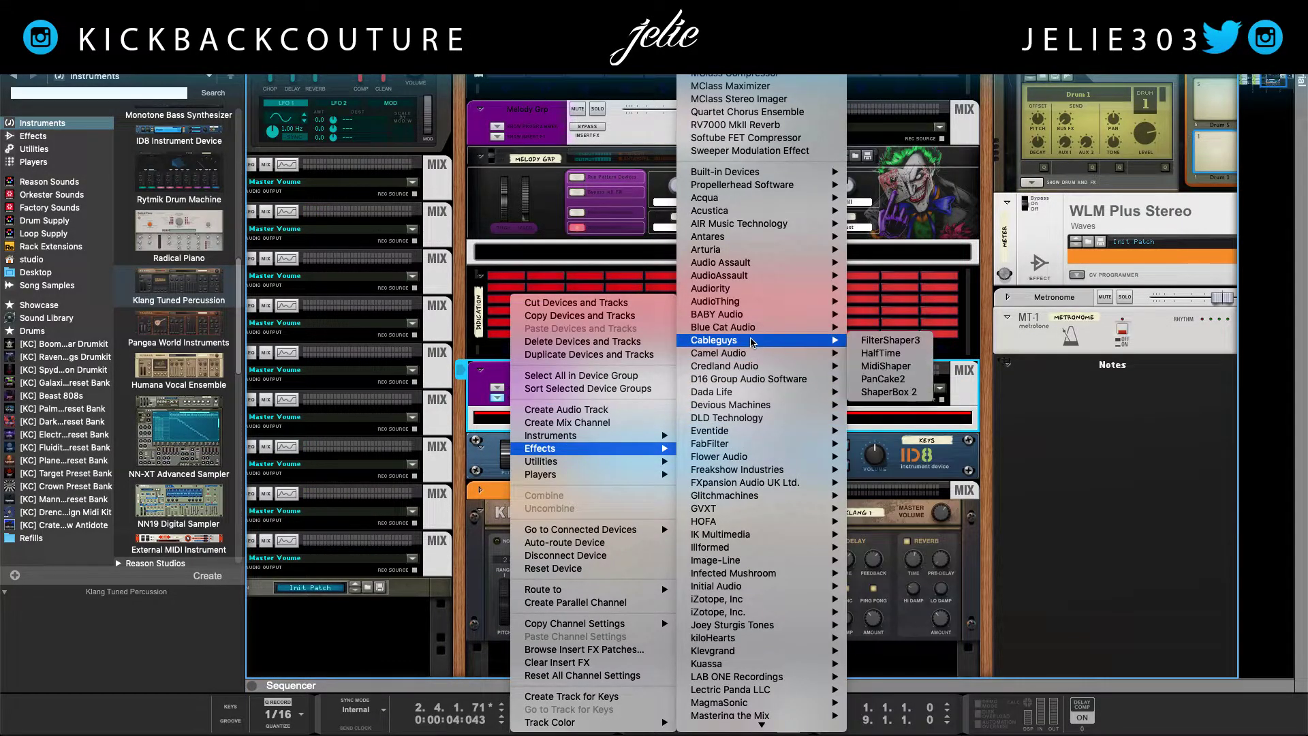
pyautogui.click(880, 354)
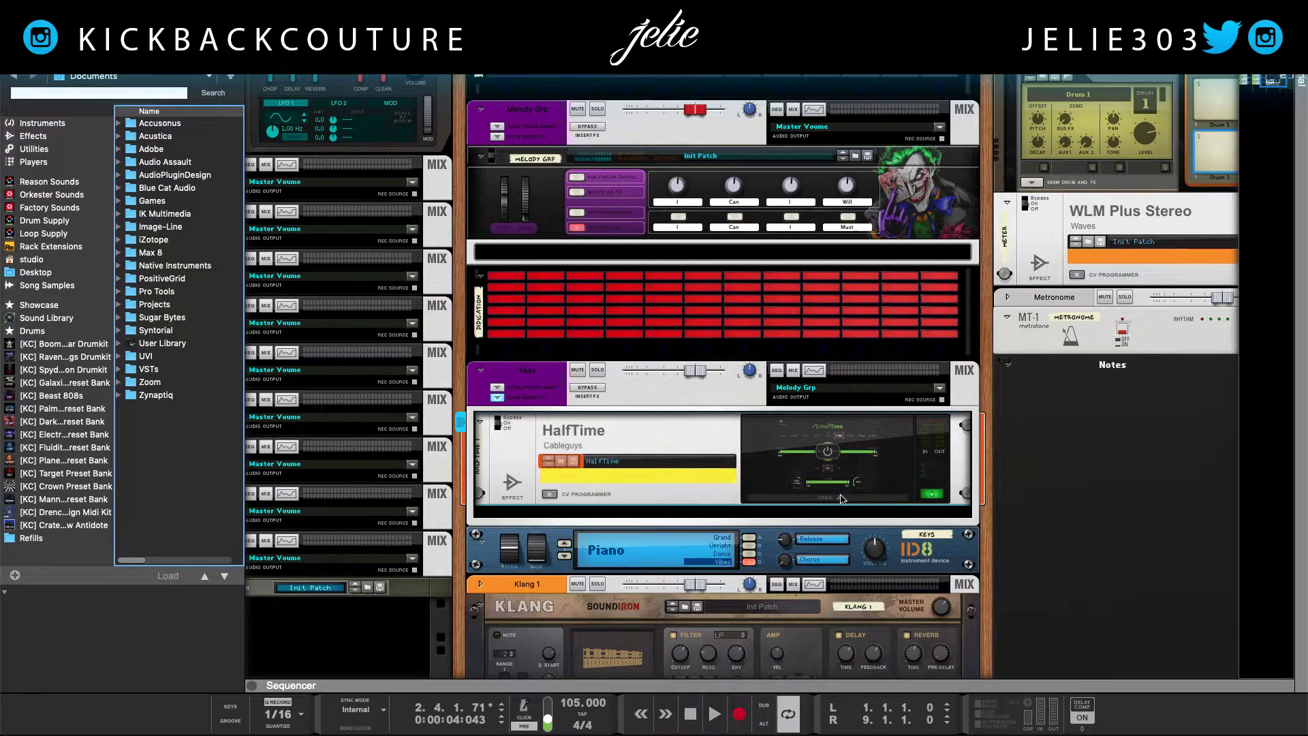
# Set HalfTime to a 1/2 loop, 2x mode, Smooth at 8.7 ms and an 81% mix while playing, and close its window
pyautogui.press('space')
pyautogui.moveTo(305, 45); pyautogui.dragTo(489, 236)
pyautogui.click(391, 330)
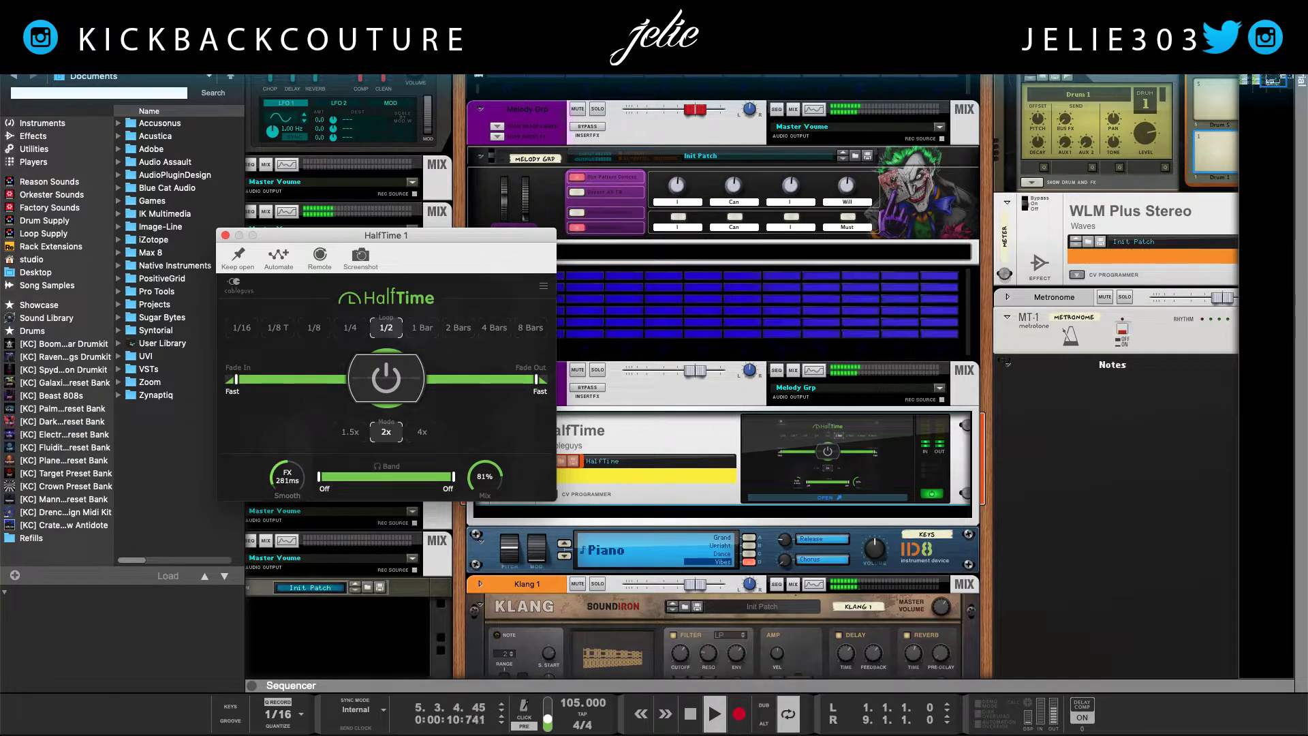
pyautogui.moveTo(287, 476); pyautogui.dragTo(287, 501)
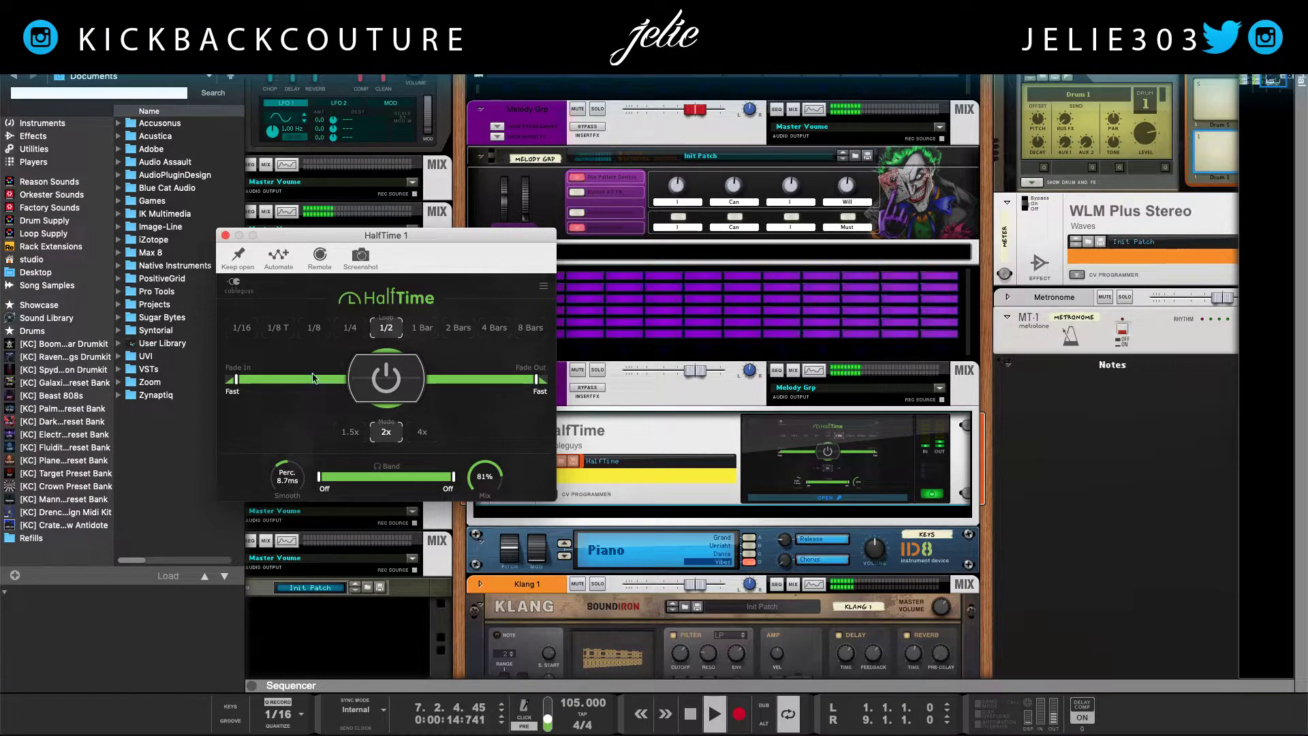
pyautogui.click(349, 432)
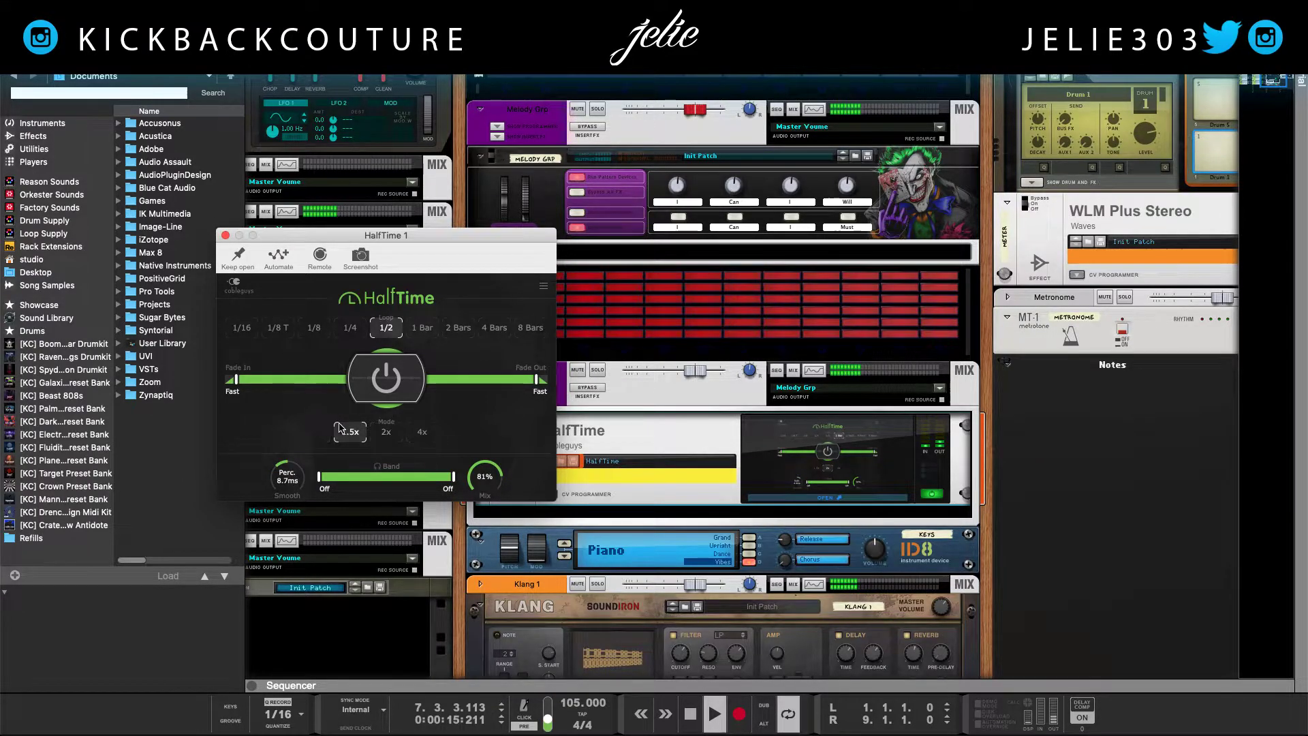
pyautogui.click(388, 431)
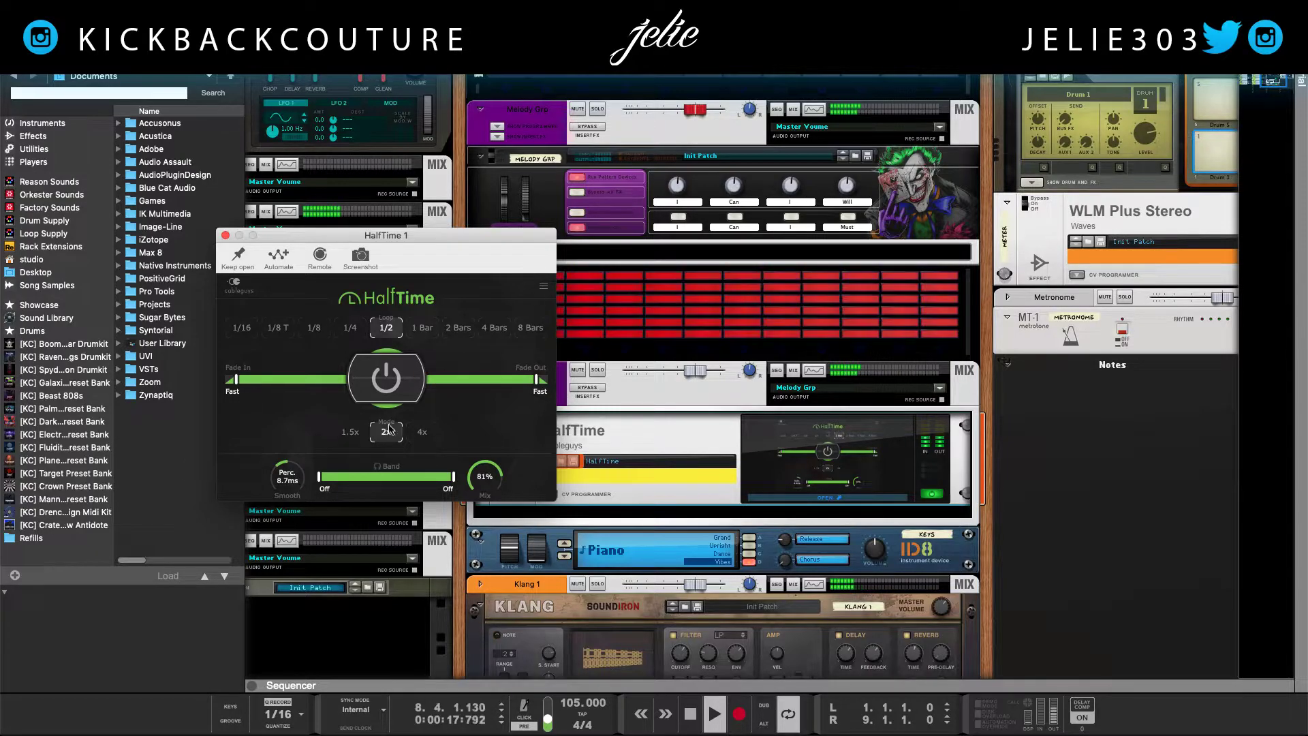
pyautogui.click(226, 235)
# Hide the browser and compare the song with Klang 1 muted and unmuted
pyautogui.press('F3')
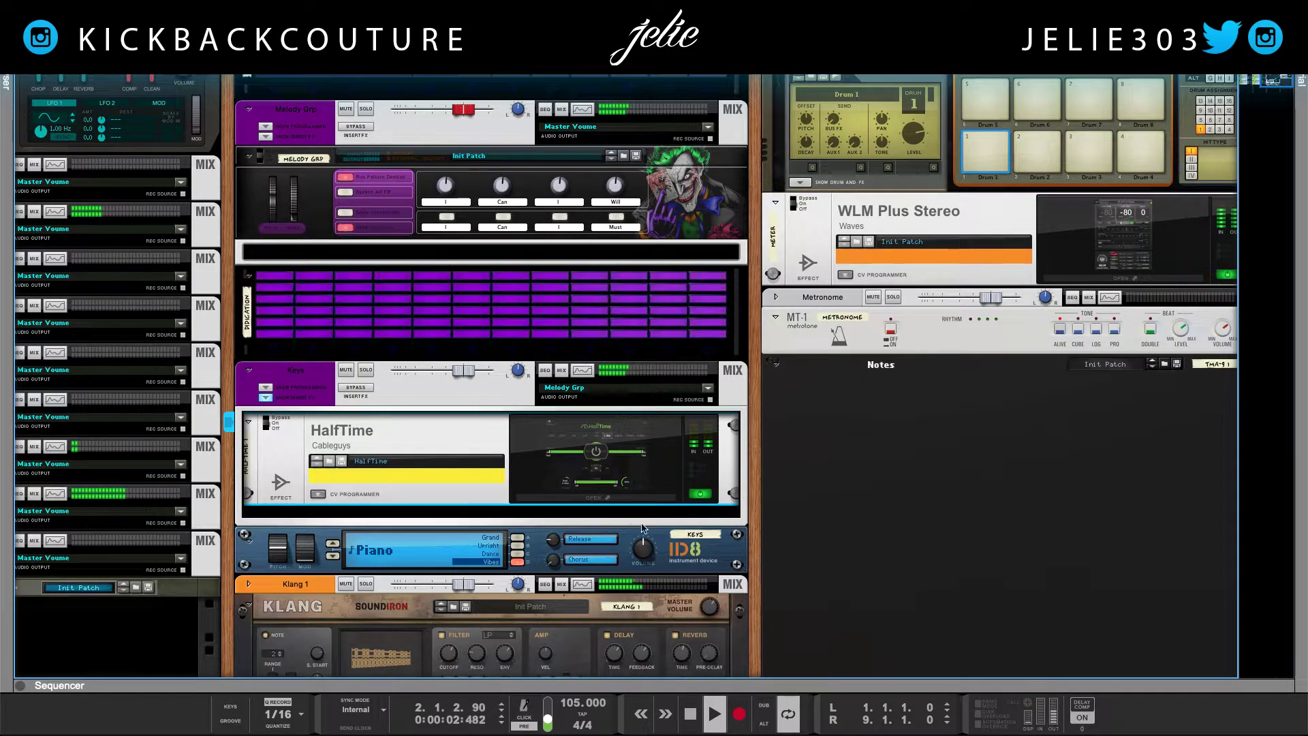
pyautogui.scroll(-3, 582, 575)
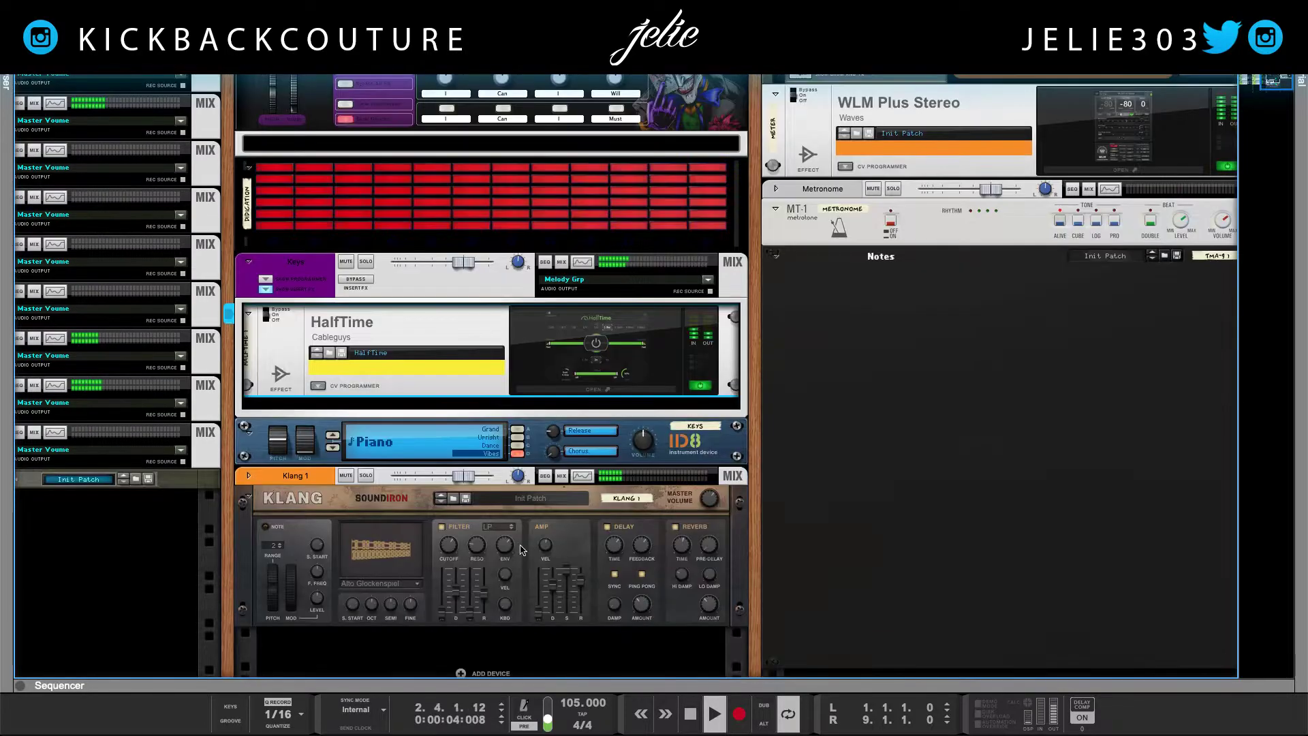
pyautogui.click(346, 476)
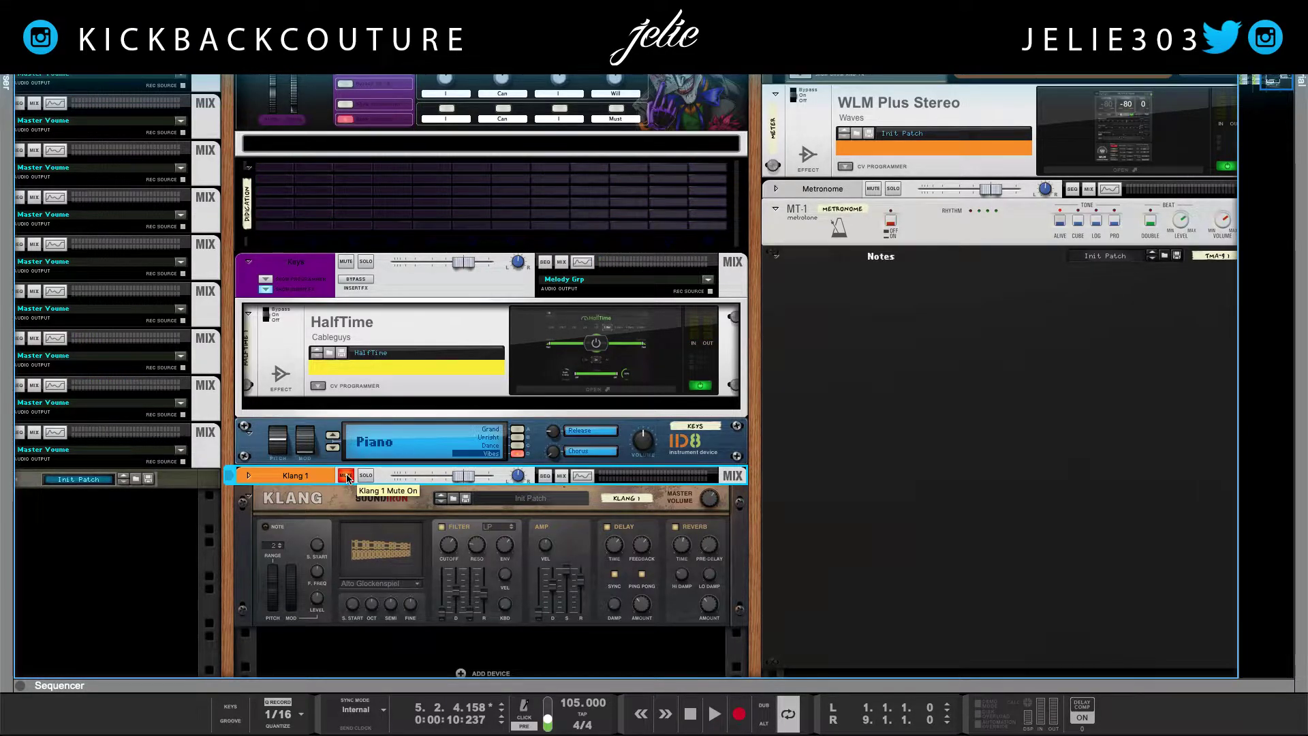
pyautogui.press('space')
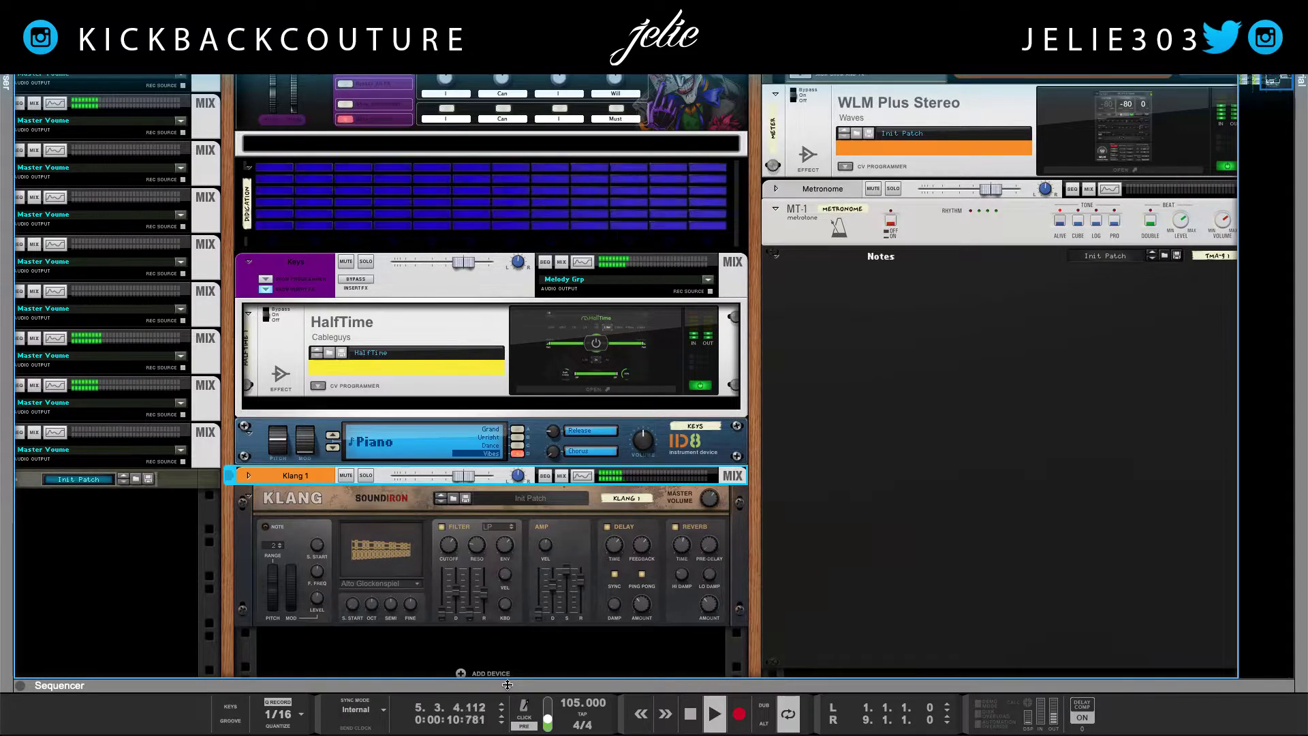
# Stop playback, delete the empty note lane from the Klang 1 track and open its Intro clip for editing
pyautogui.press('F7')
pyautogui.press('space')
pyautogui.click(40, 256)
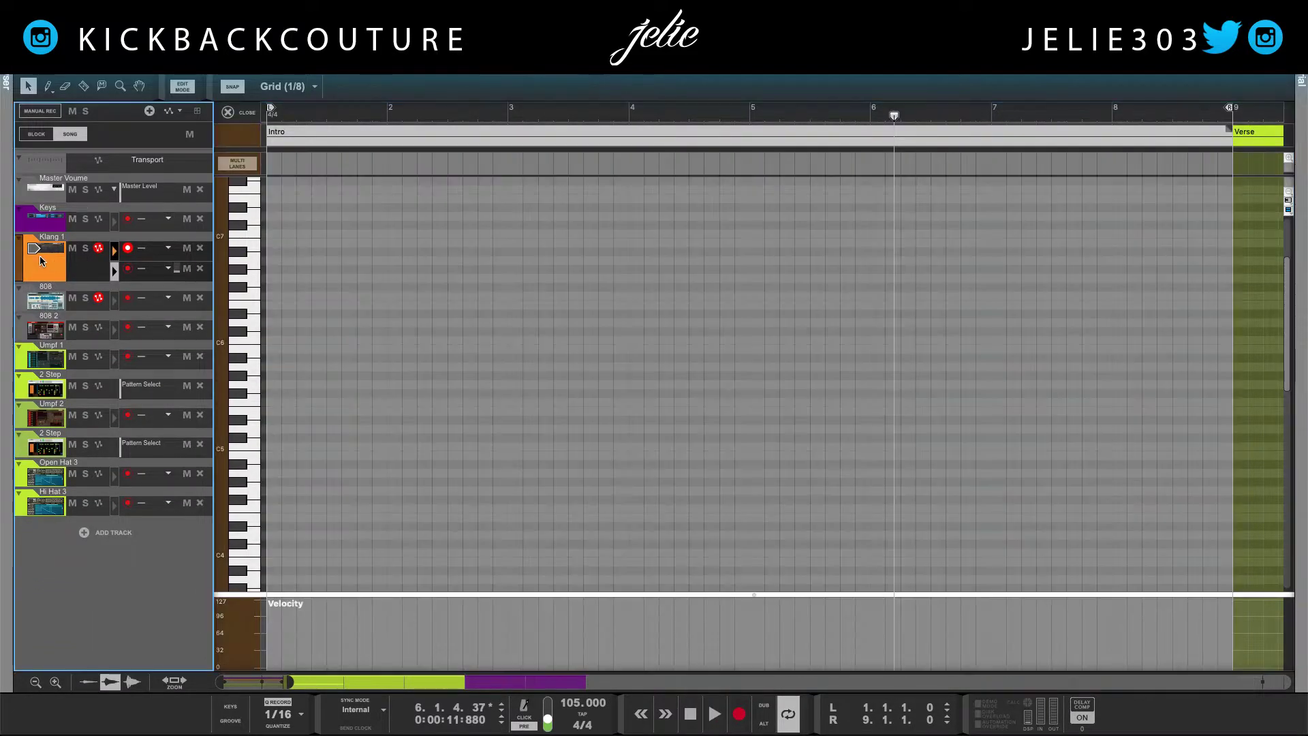
pyautogui.click(229, 113)
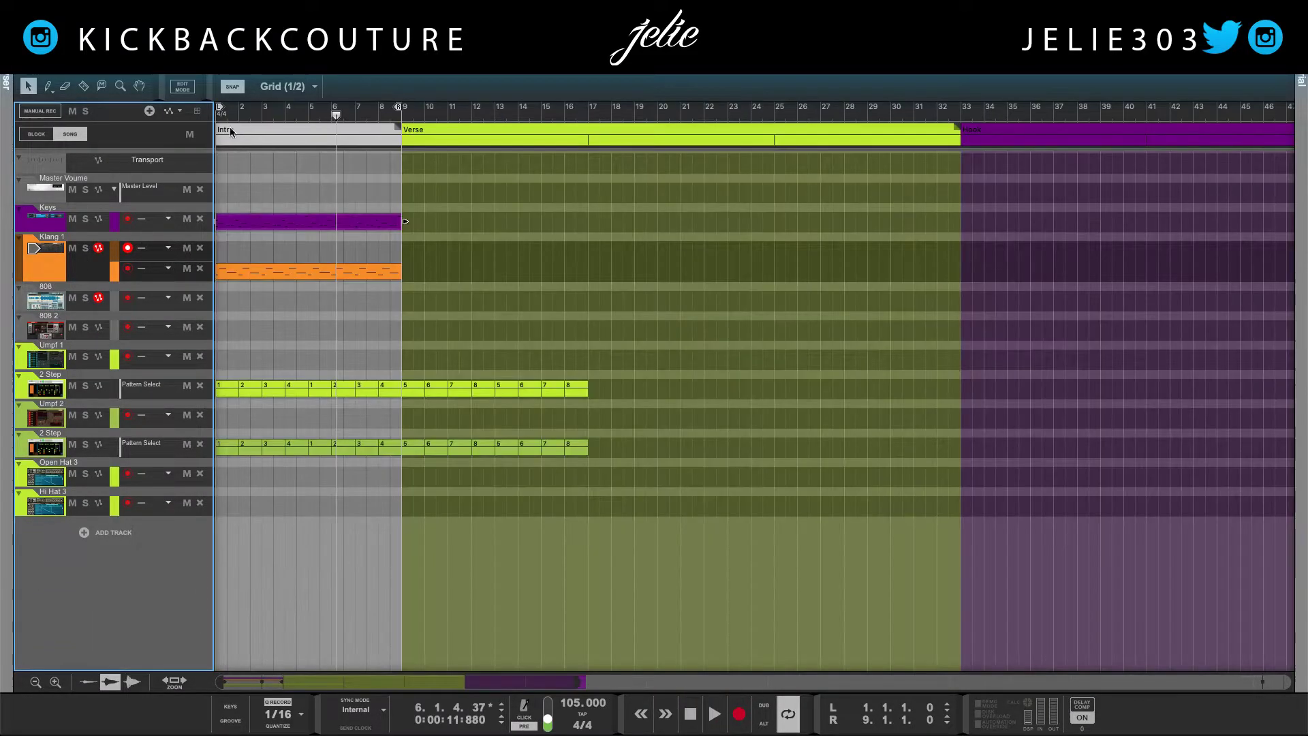
pyautogui.click(199, 250)
pyautogui.doubleClick(255, 255)
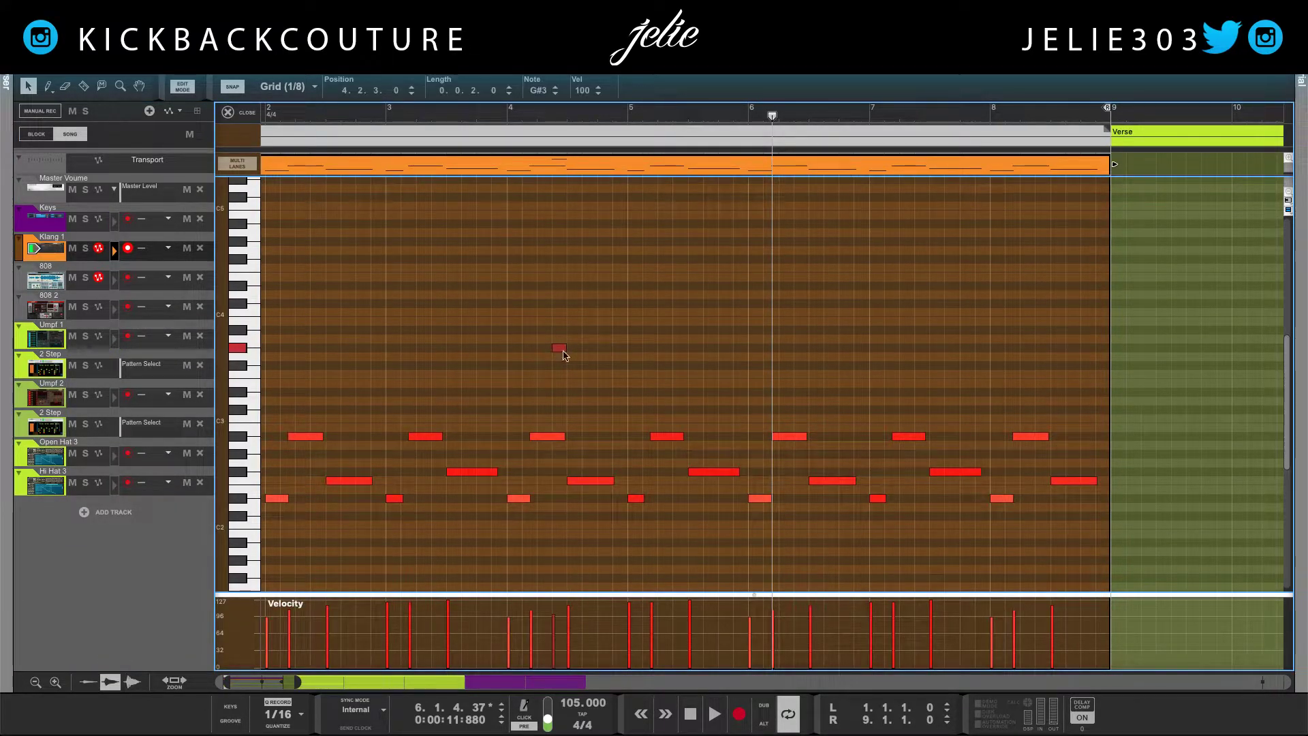
# Delete the stray G#3 note in bar 4 and transpose all remaining Klang 1 notes down one octave
pyautogui.press('super+s')
pyautogui.press('Escape')
pyautogui.press('super+a')
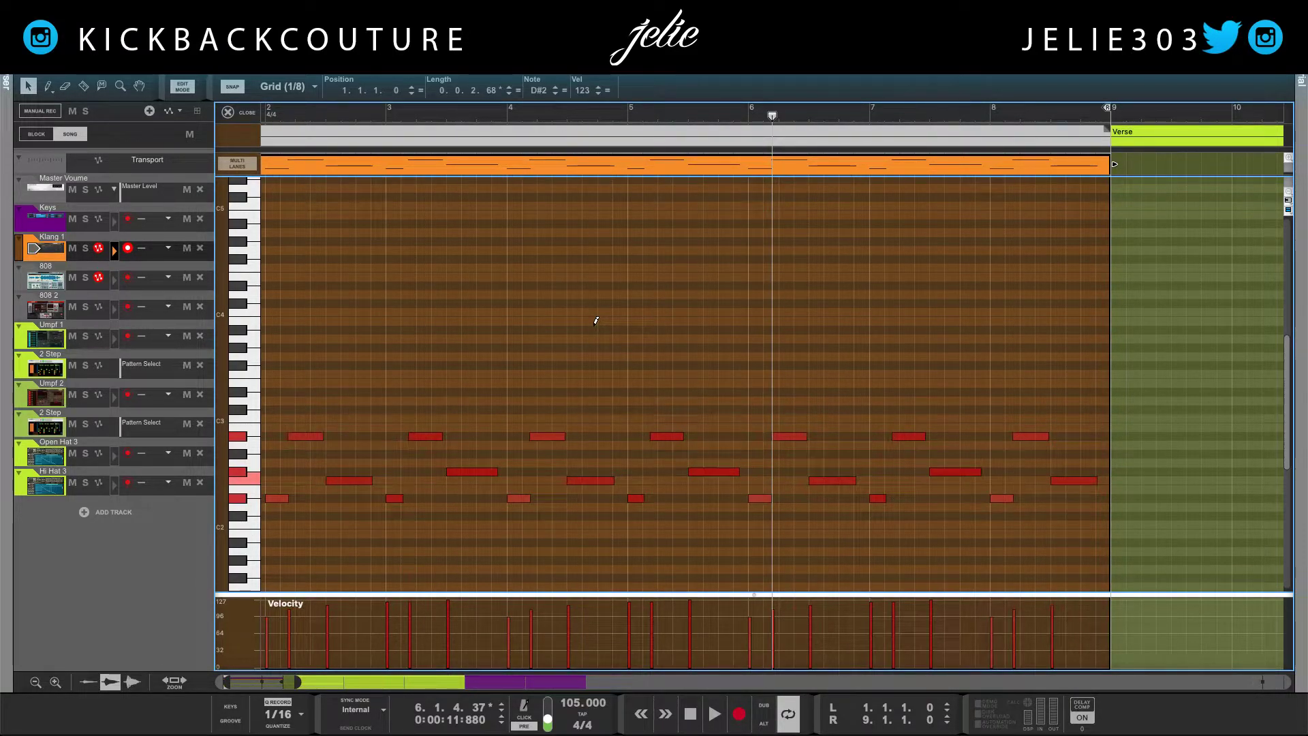
pyautogui.hotkey('shift', 'Down')
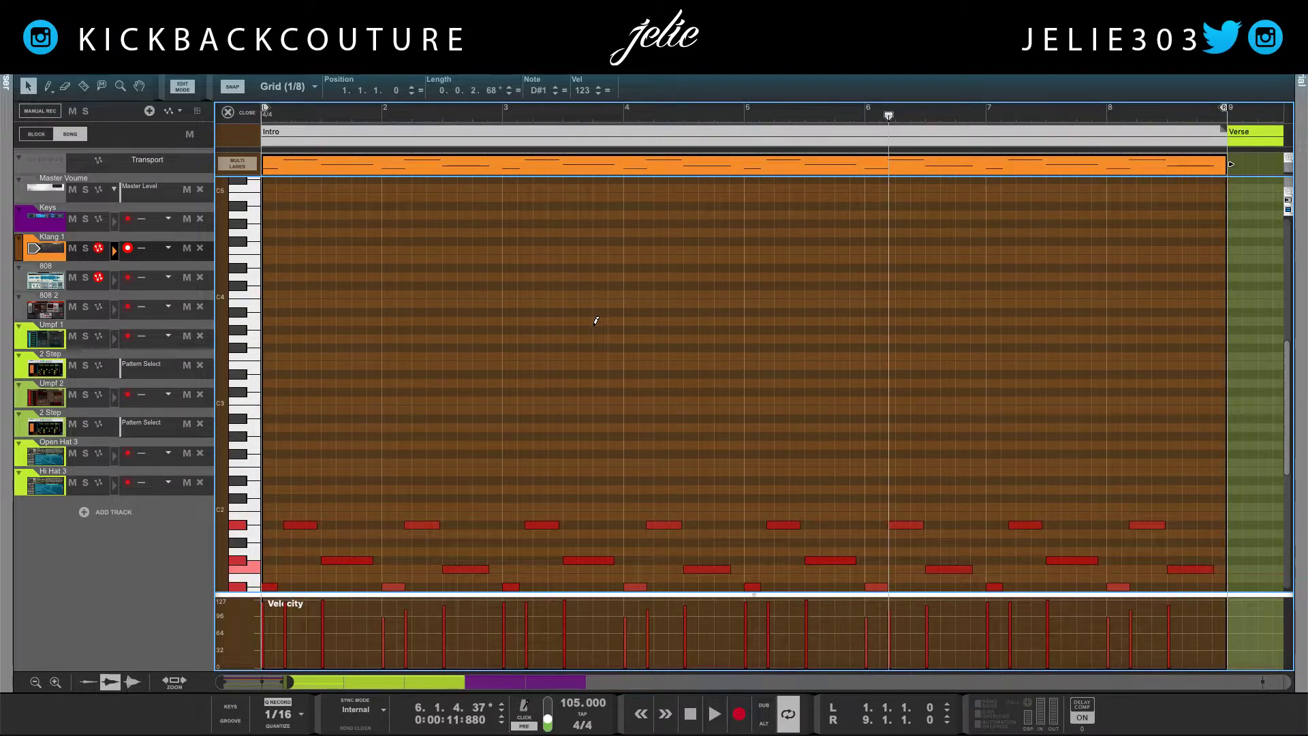
# Play the song from the start and change the Klang 1 instrument to Bamblong in the rack
pyautogui.press('space')
pyautogui.scroll(-5, 584, 308)
pyautogui.press('KP_1')
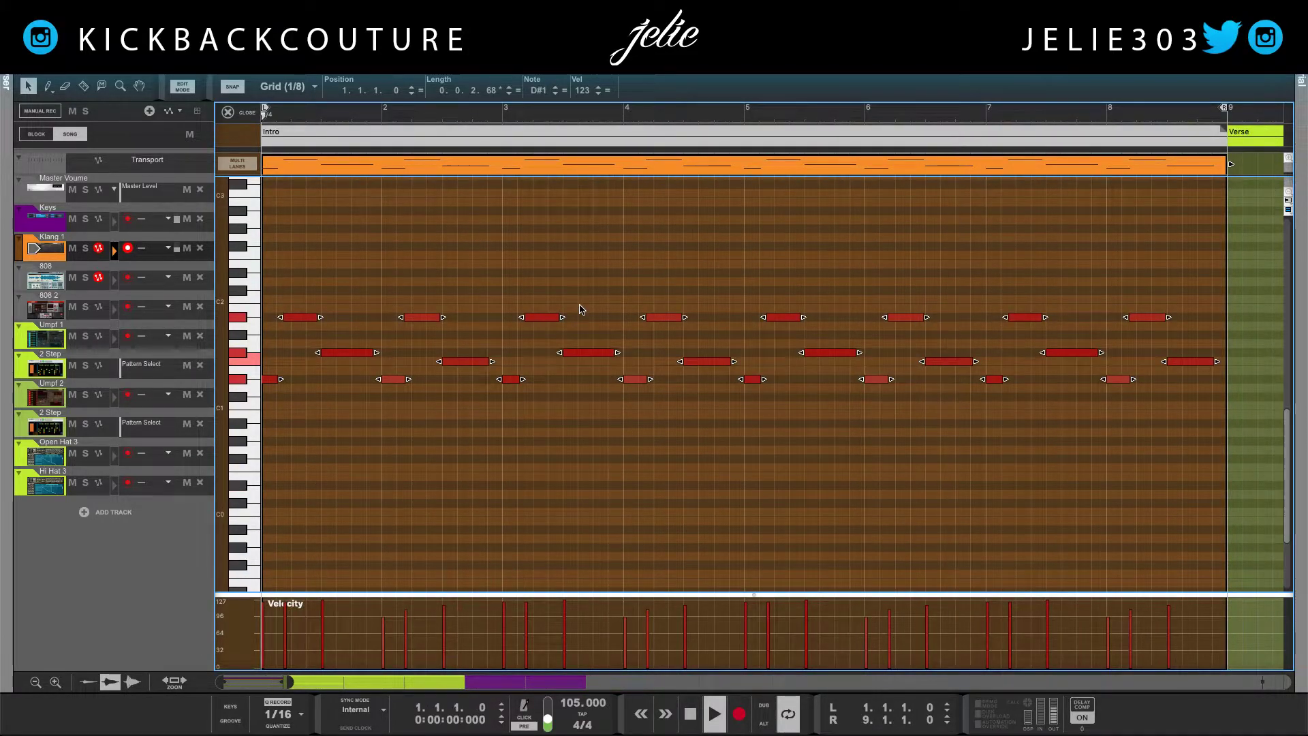
pyautogui.press('F6')
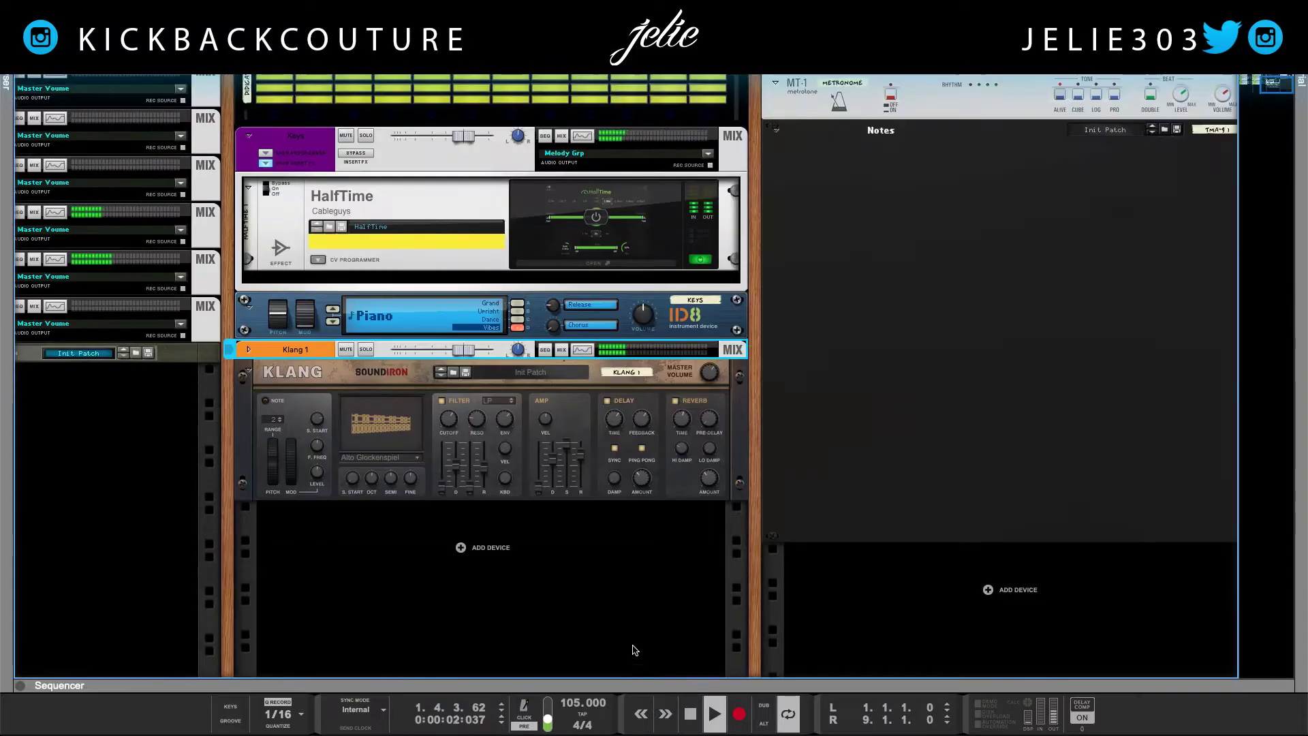
pyautogui.click(381, 457)
pyautogui.click(396, 469)
pyautogui.press('space')
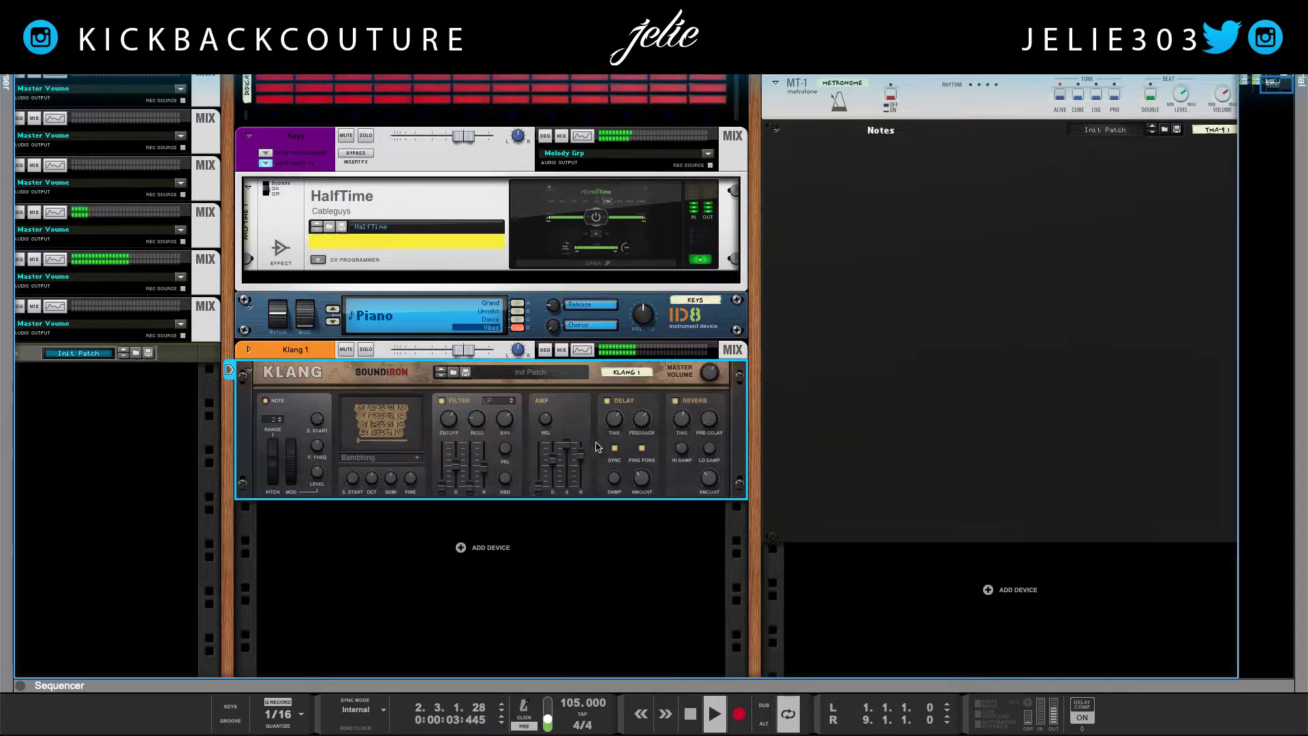
pyautogui.moveTo(640, 484)
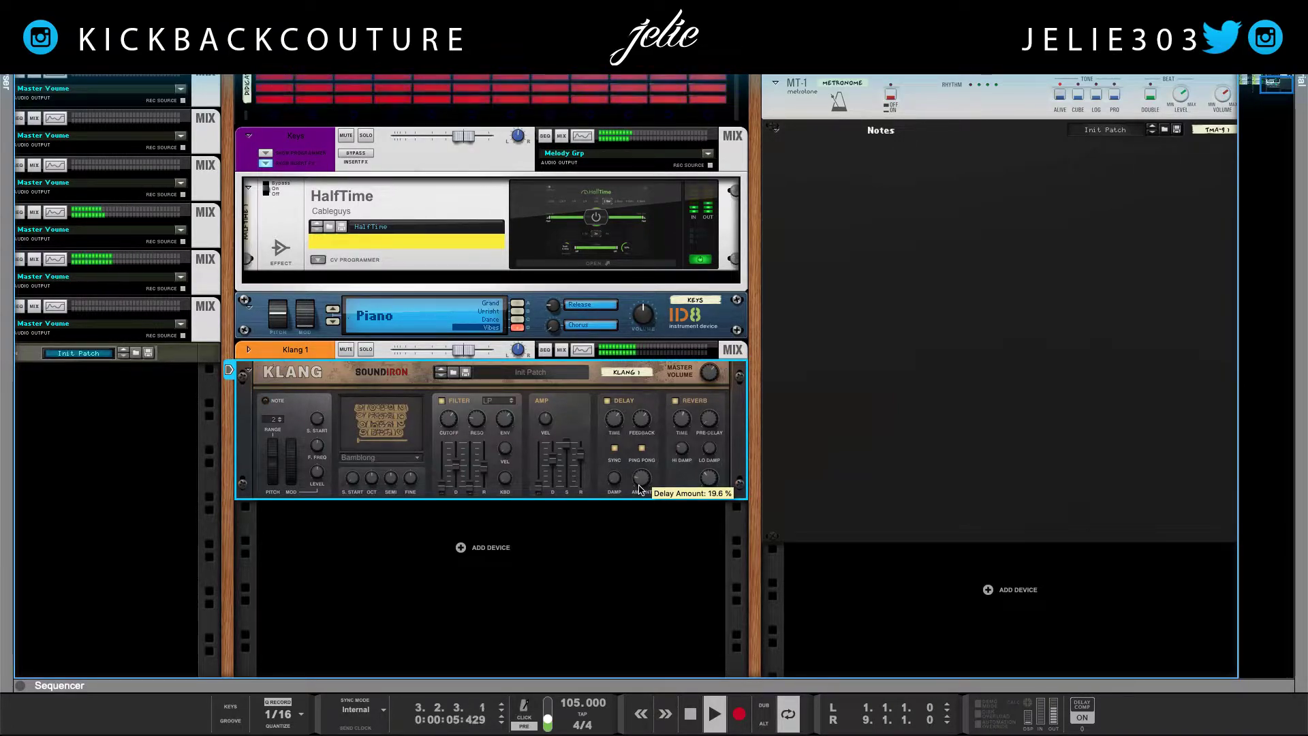
# Select all notes in the Klang 1 clip and set their velocity to 68
pyautogui.moveTo(634, 679); pyautogui.dragTo(545, 58)
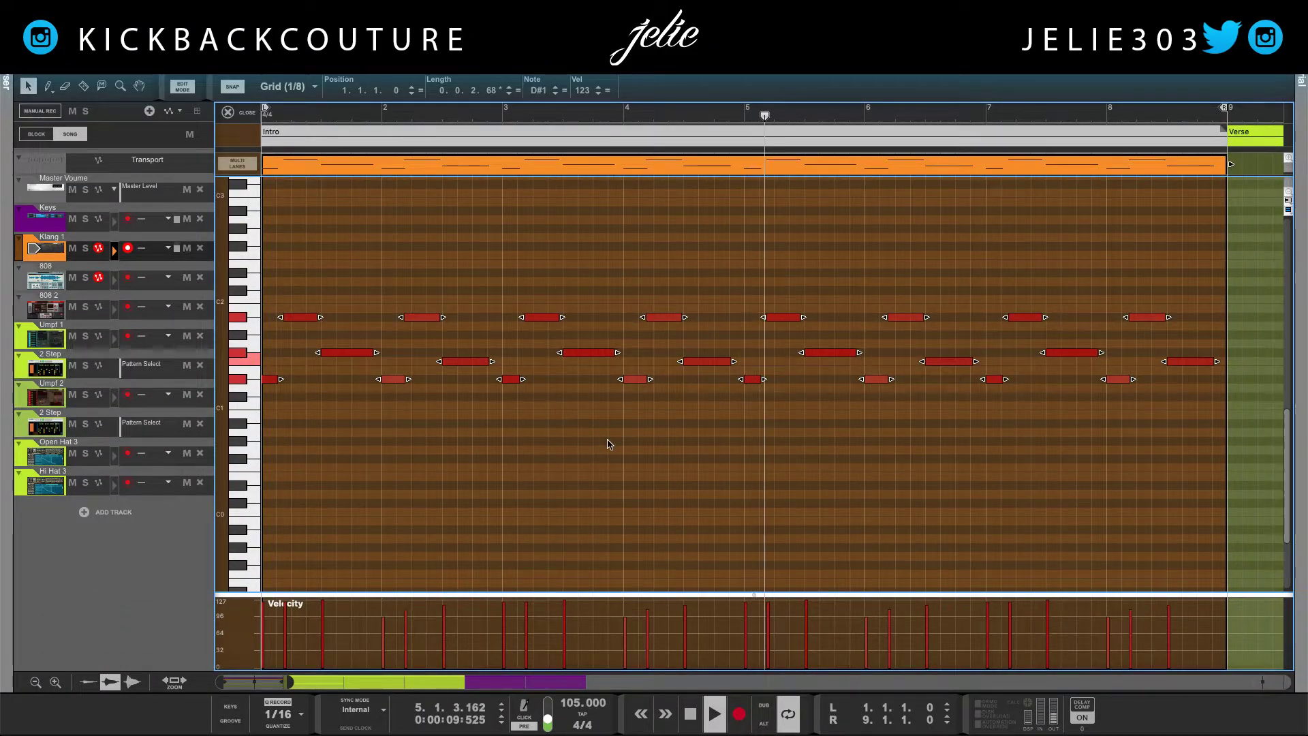
pyautogui.moveTo(1226, 296); pyautogui.dragTo(268, 456)
pyautogui.scroll(-1, 477, 388)
pyautogui.click(608, 91)
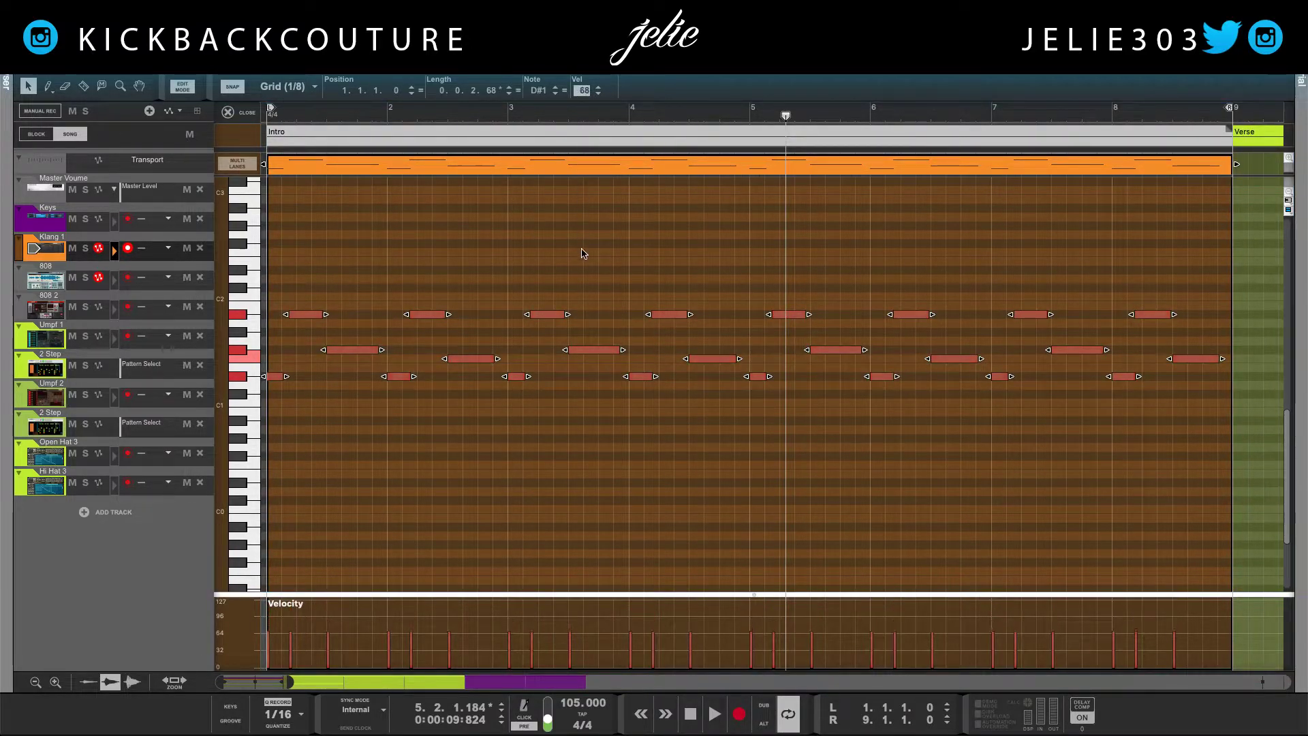
# Play the Intro from the start with the rack in view to audition the Klang 1 part, and stop playback
pyautogui.press('F6')
pyautogui.press('space')
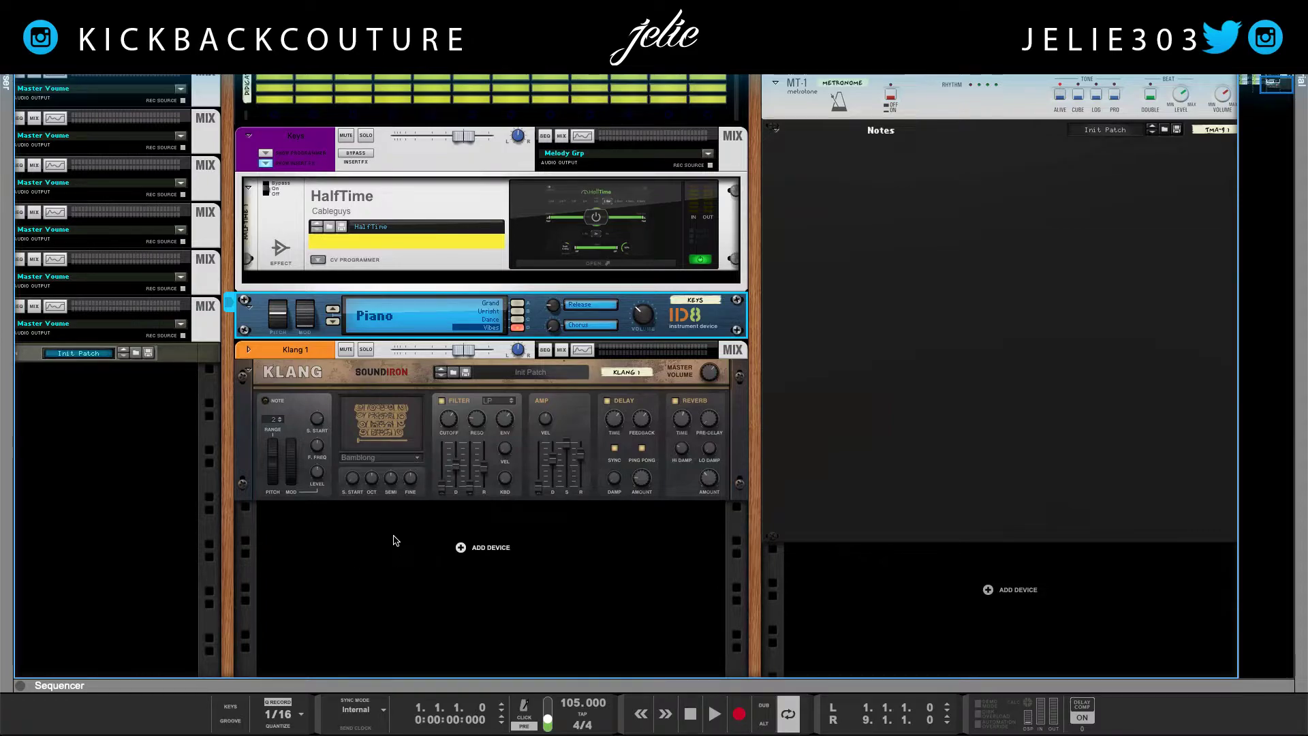
pyautogui.press('space')
pyautogui.hscroll(-2, 392, 537)
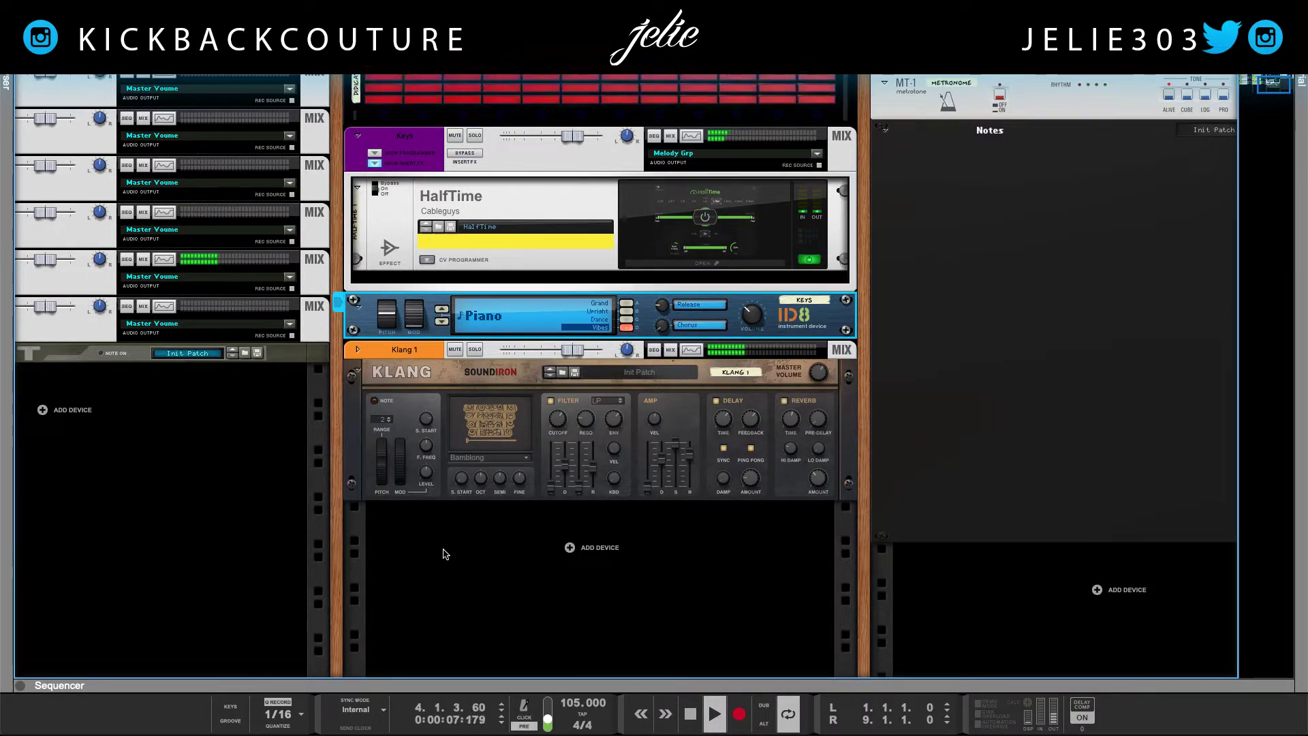
pyautogui.press('space')
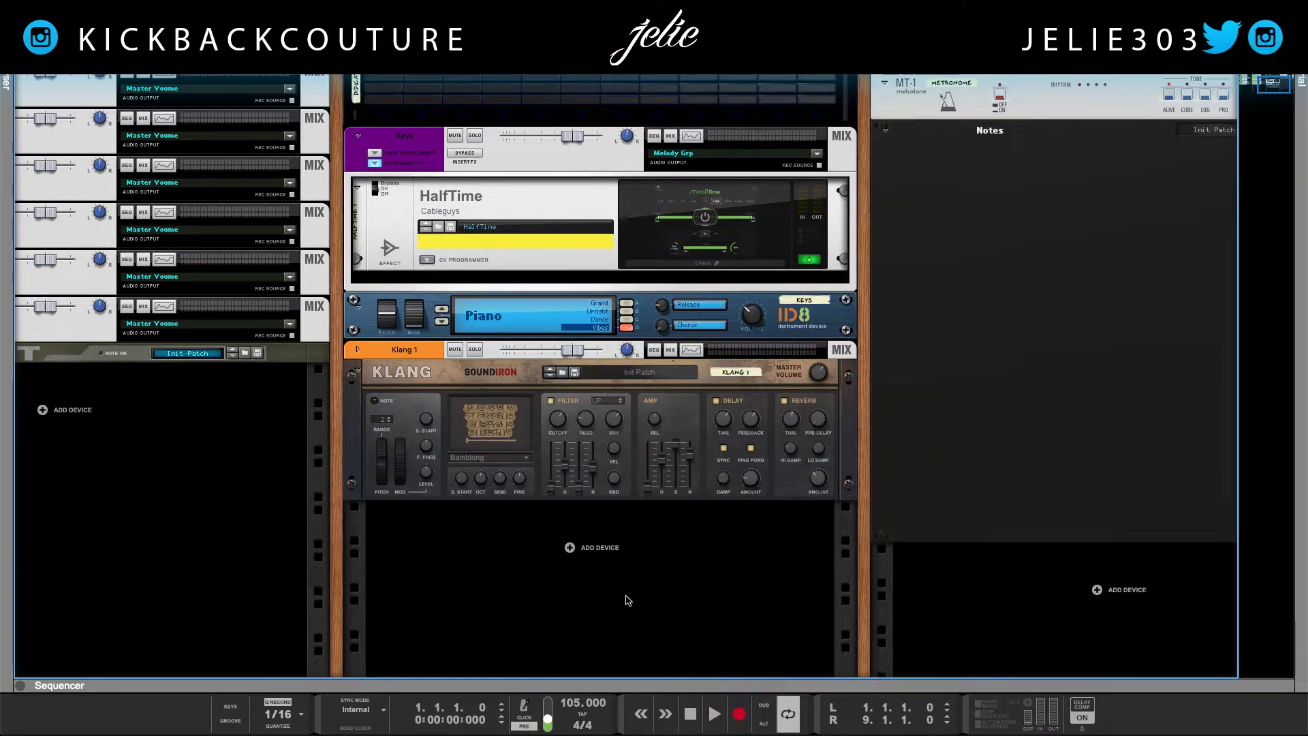
# Add a Reason Electric Bass instrument from Propellerhead Software below the Klang device in the rack
pyautogui.rightClick(576, 552)
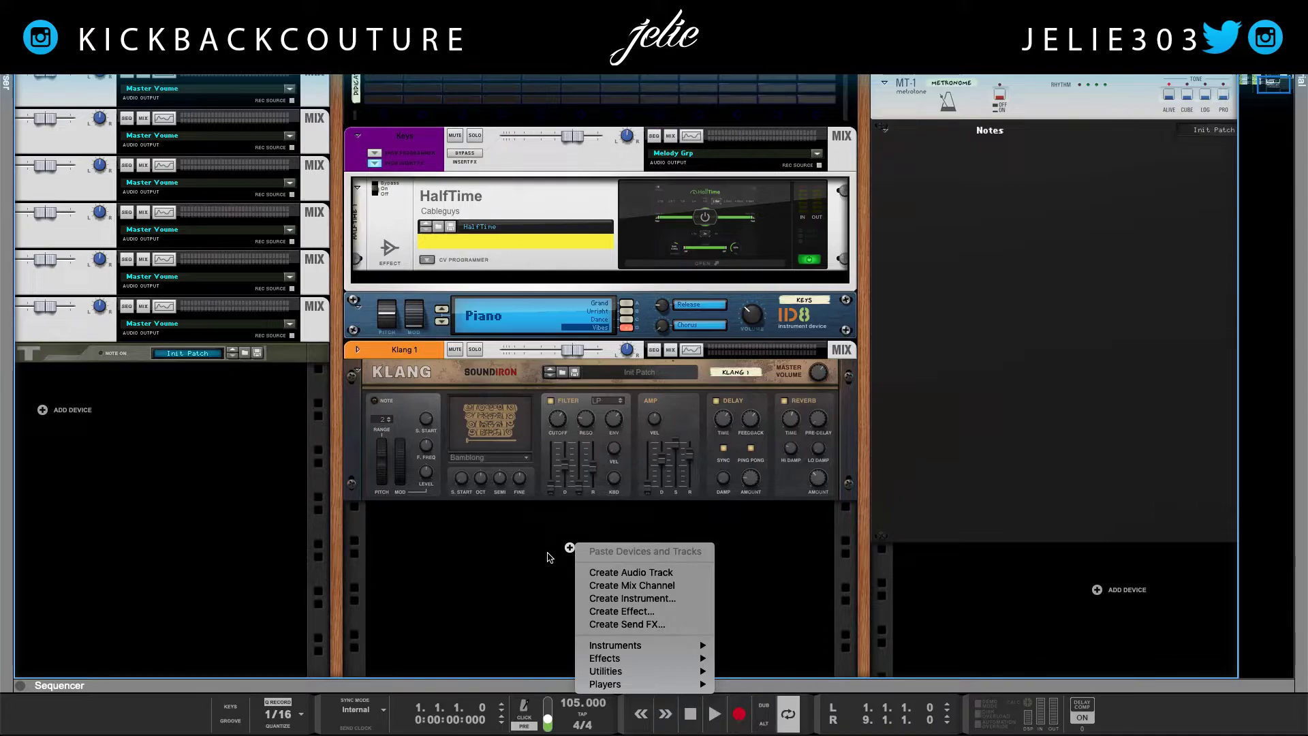
pyautogui.click(554, 595)
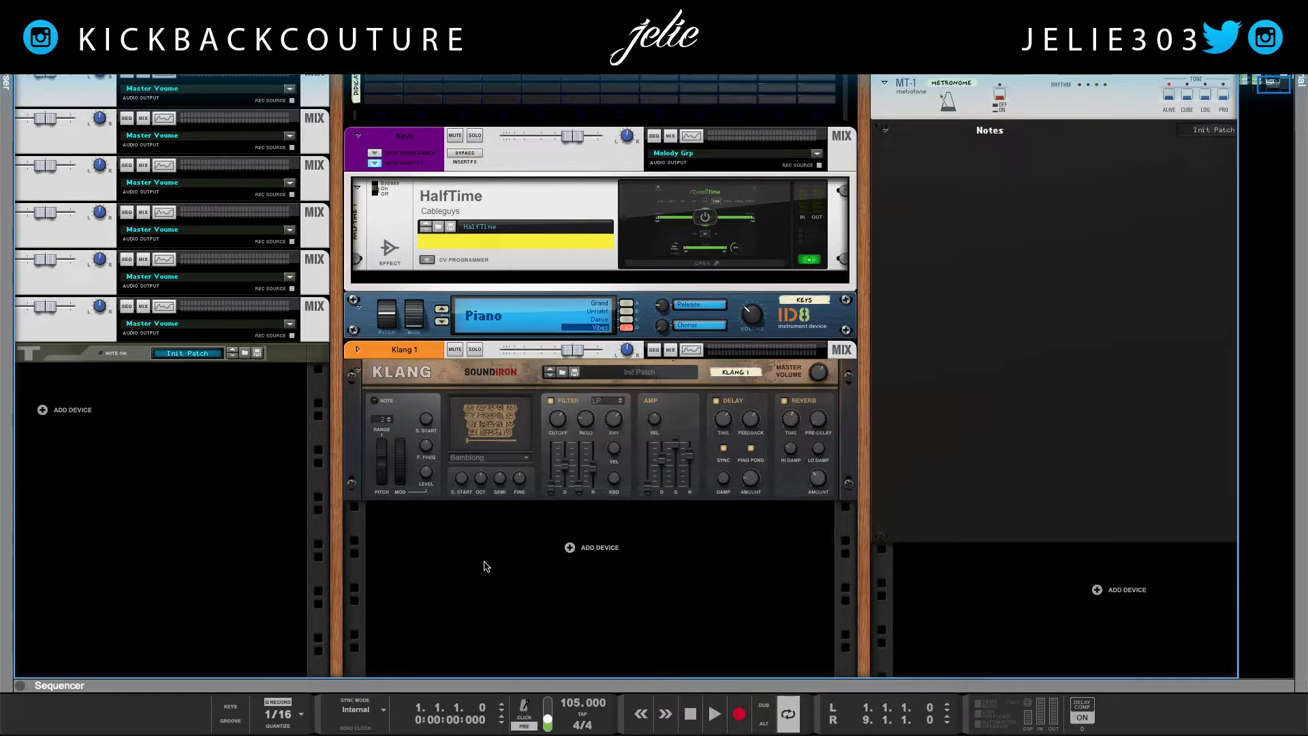
pyautogui.rightClick(574, 547)
pyautogui.moveTo(628, 648)
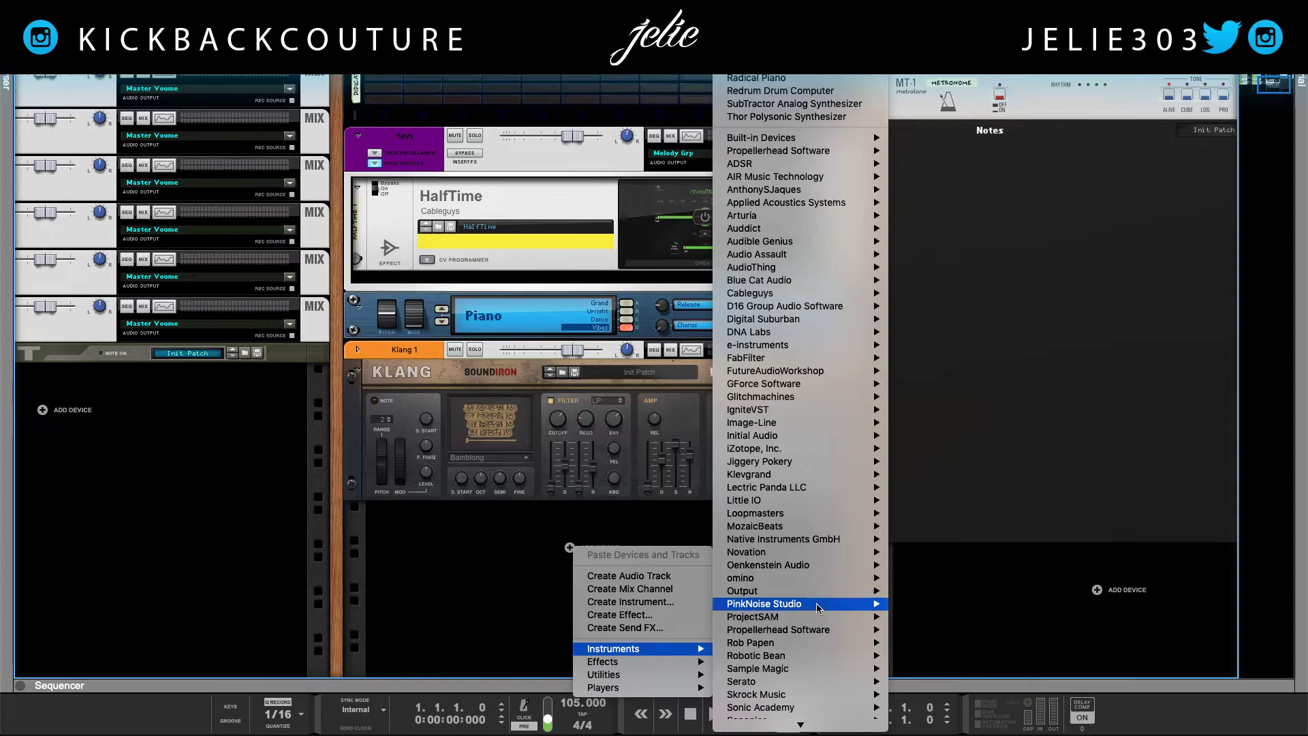
pyautogui.moveTo(827, 140)
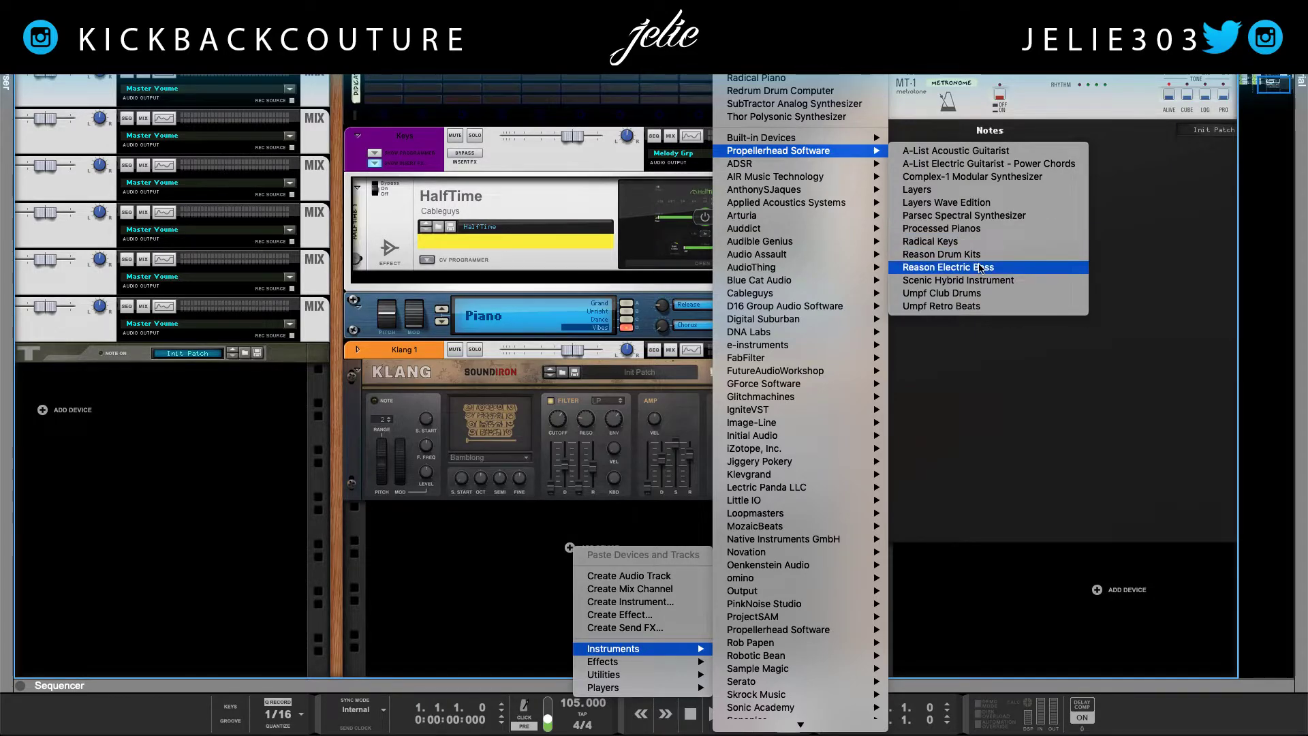
pyautogui.click(950, 267)
pyautogui.scroll(-3, 575, 532)
# Record a four-bar bass line on the E Bass 1 track from the start of the Intro
pyautogui.press('F7')
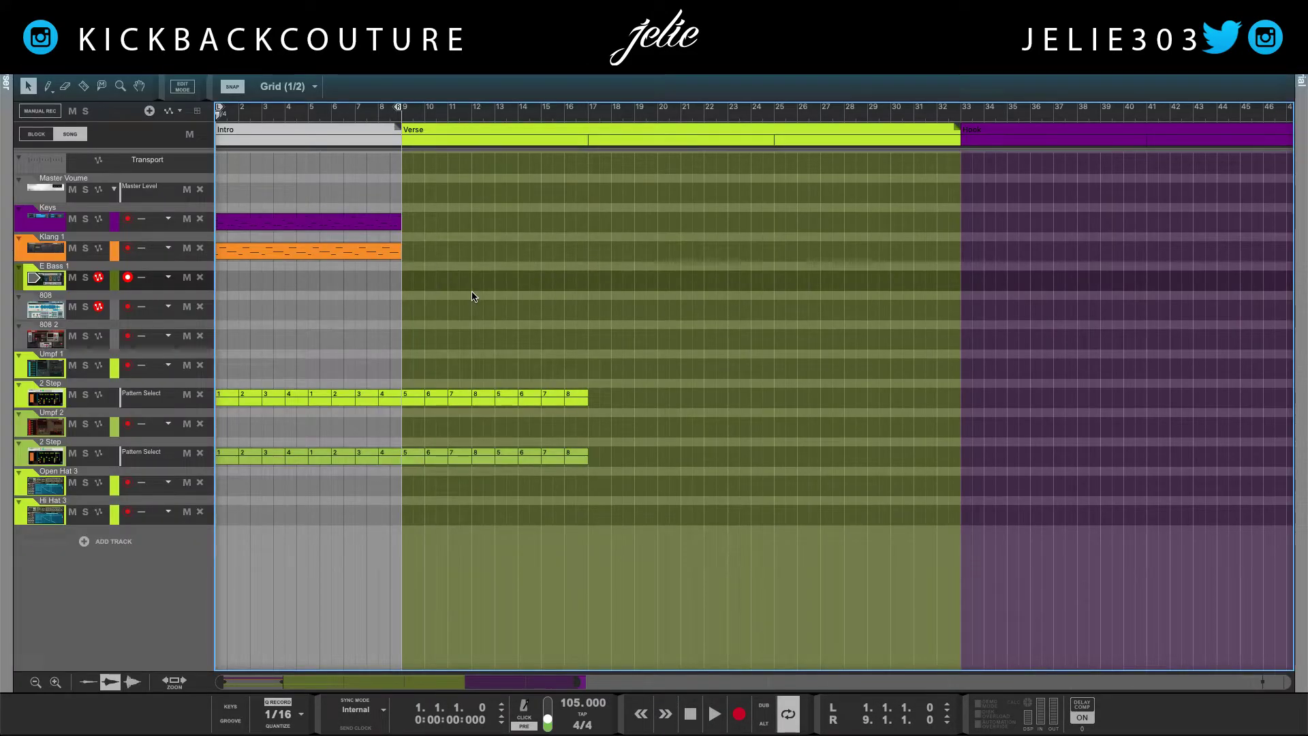
pyautogui.click(738, 713)
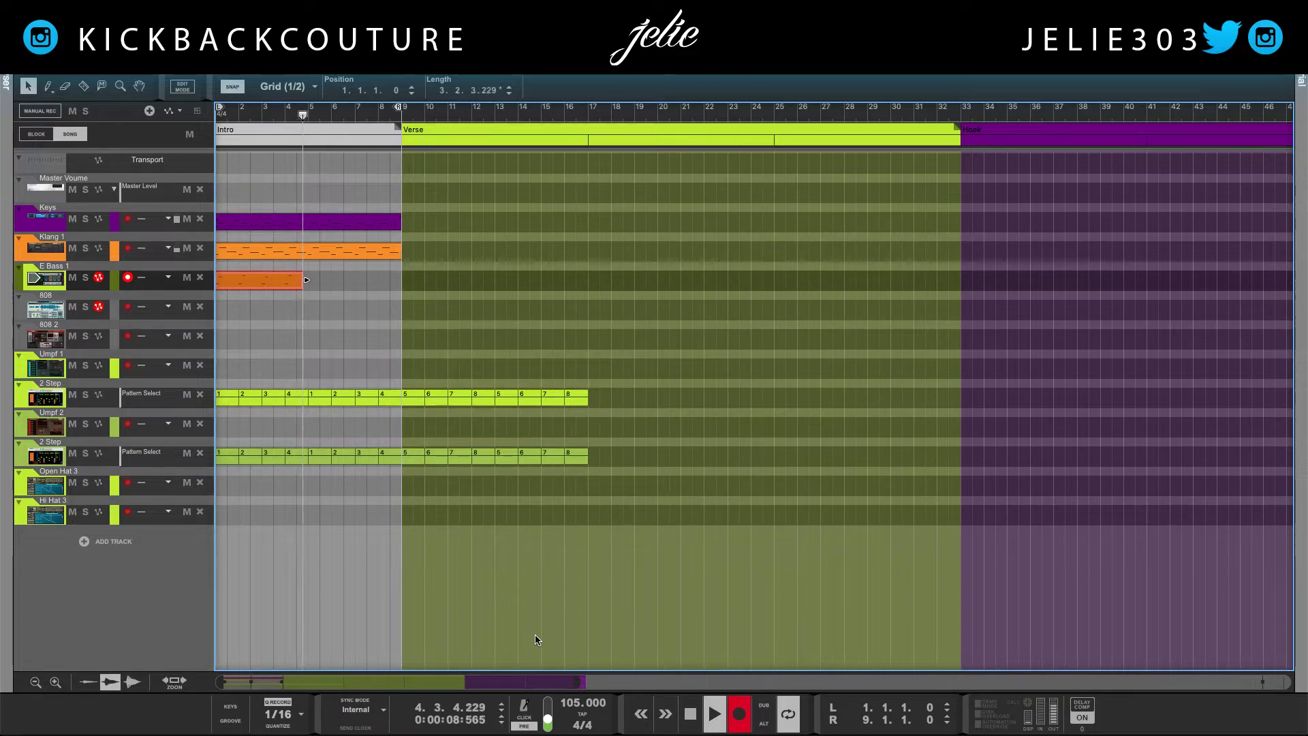
pyautogui.press('space')
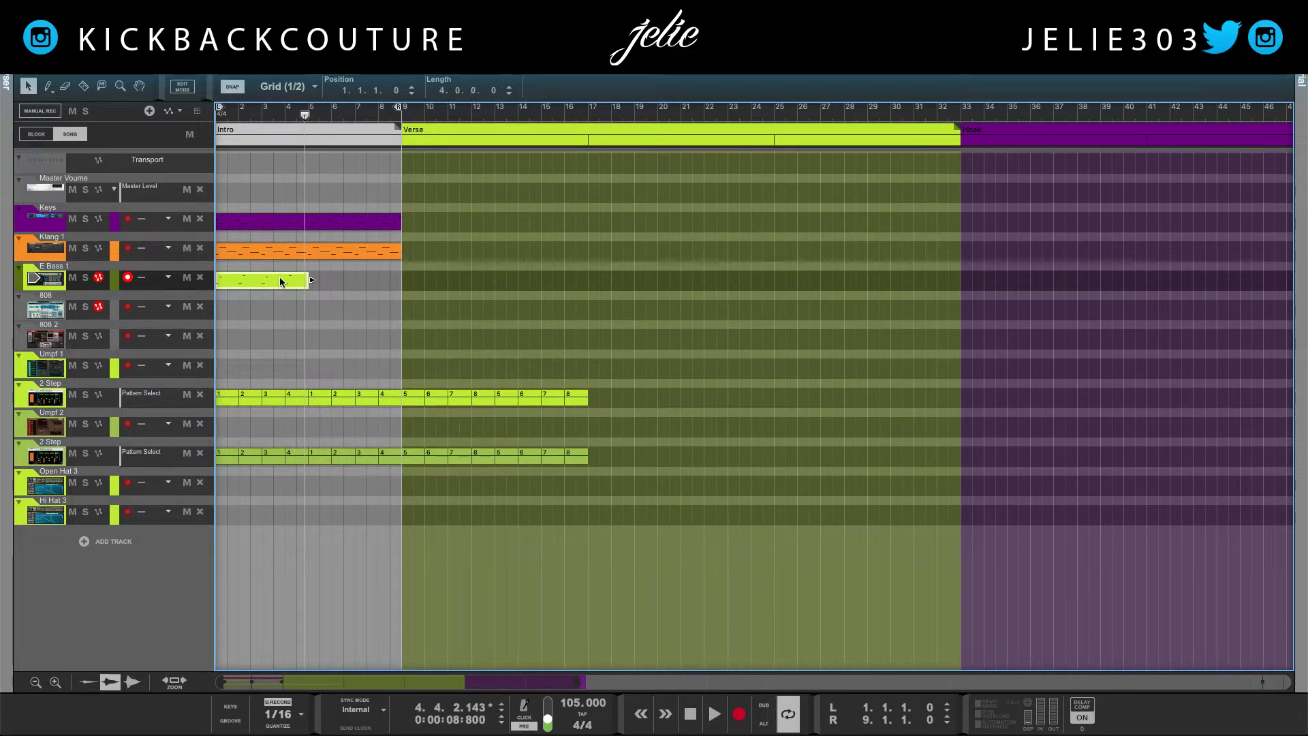
# Compare the recorded bass clip with the Klang 1 notes and lower the bass's B1 note in bar 2 to F1
pyautogui.doubleClick(285, 283)
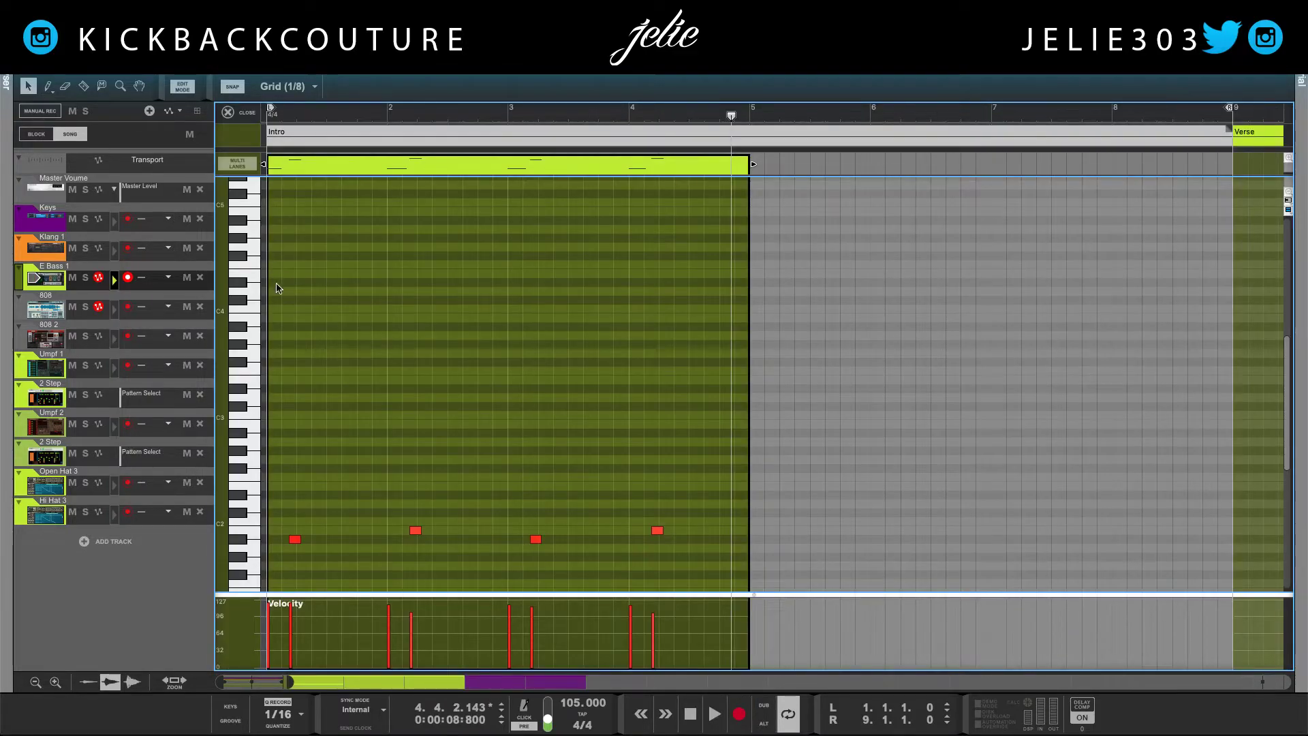
pyautogui.click(54, 251)
pyautogui.scroll(-5, 380, 381)
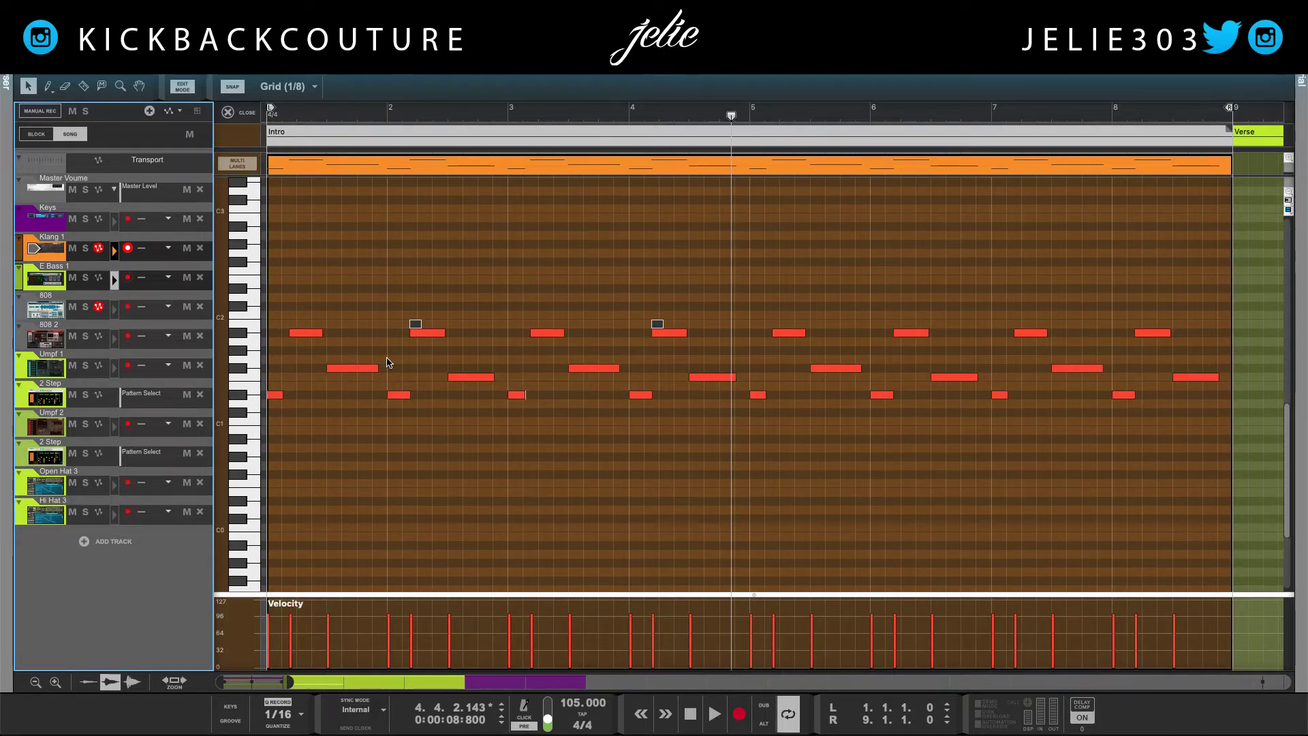
pyautogui.click(416, 324)
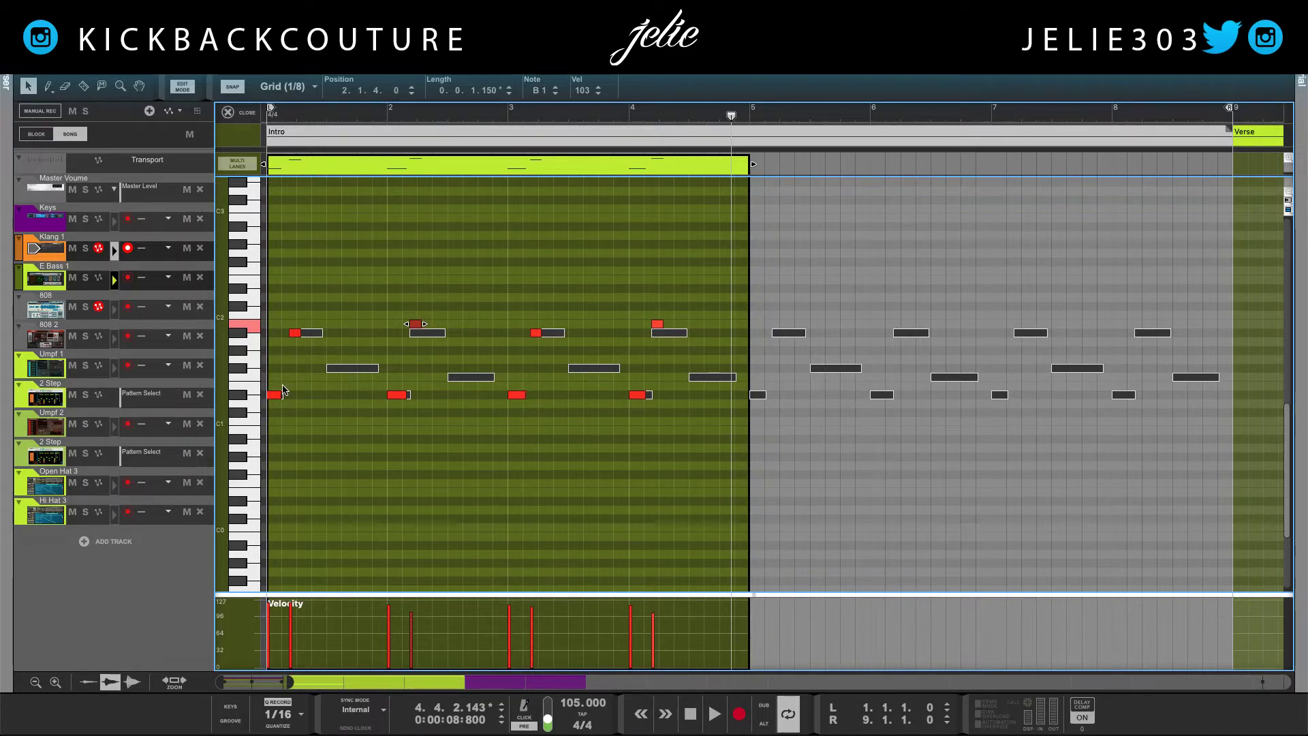
pyautogui.click(297, 334)
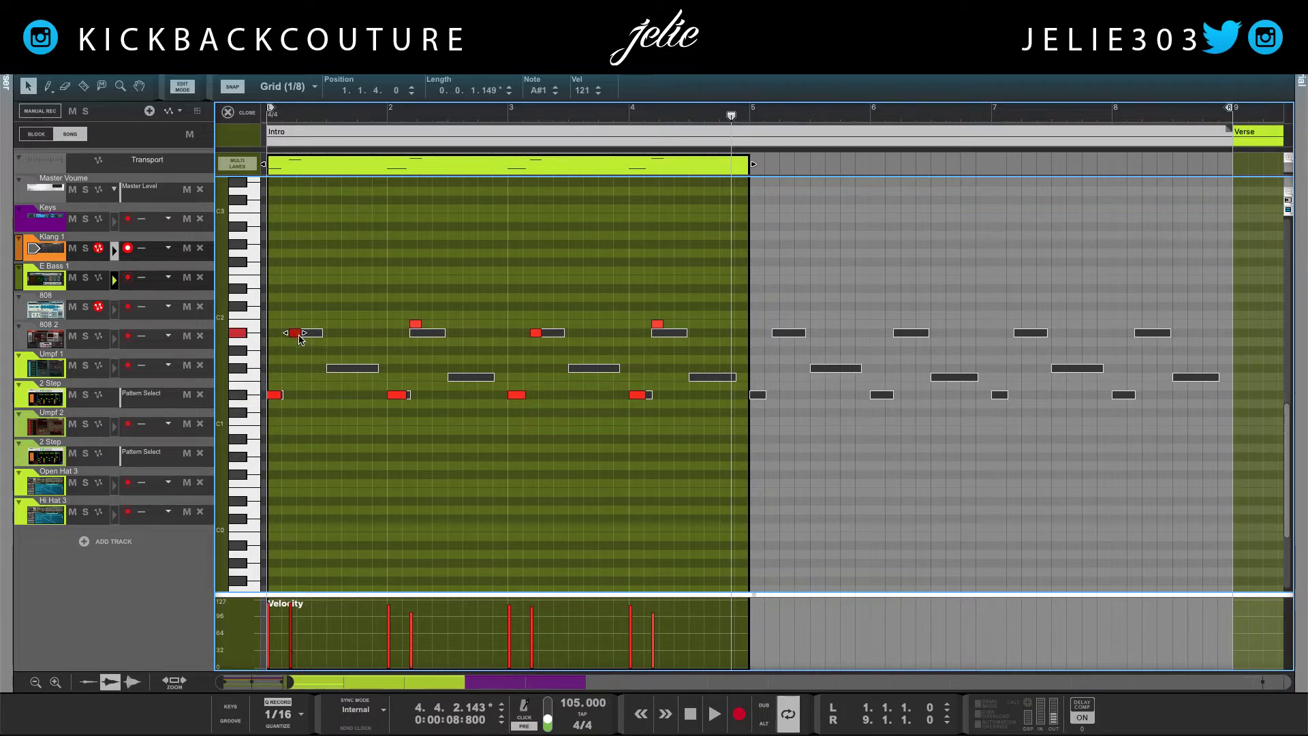
pyautogui.click(400, 396)
pyautogui.click(417, 325)
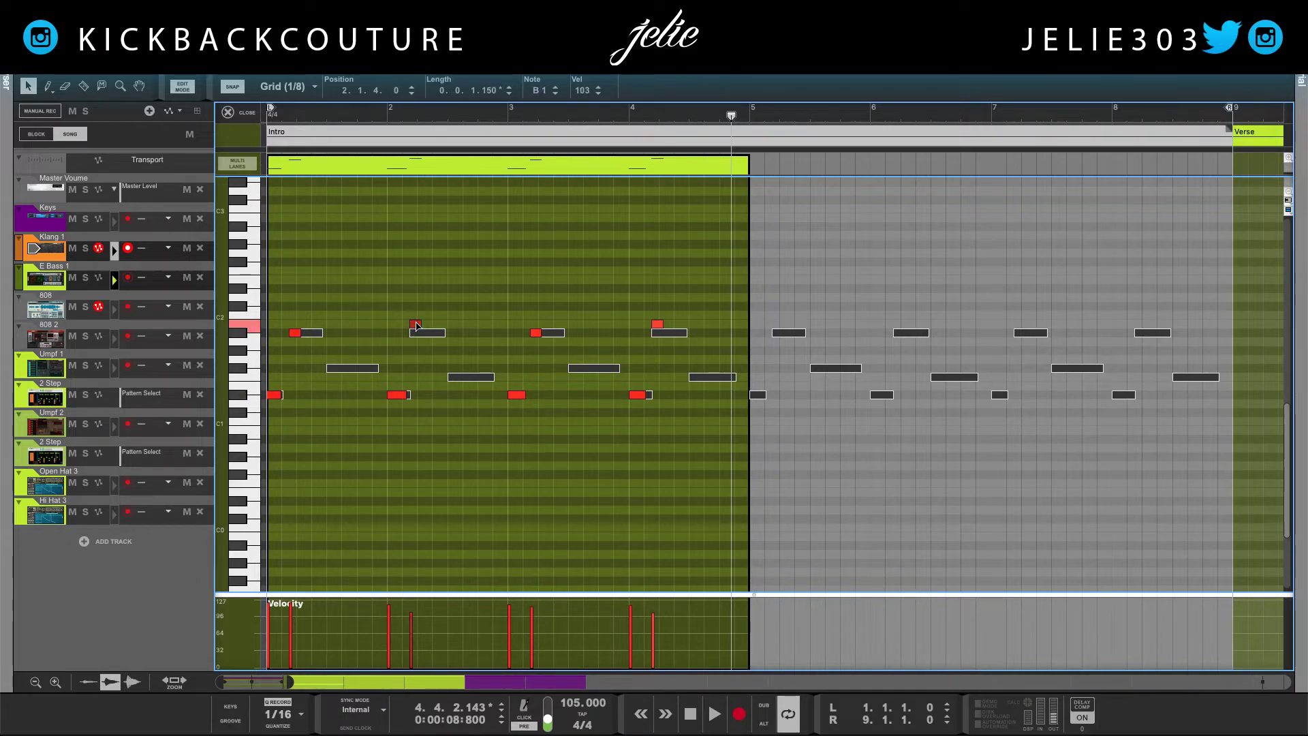
pyautogui.moveTo(417, 325); pyautogui.dragTo(415, 377)
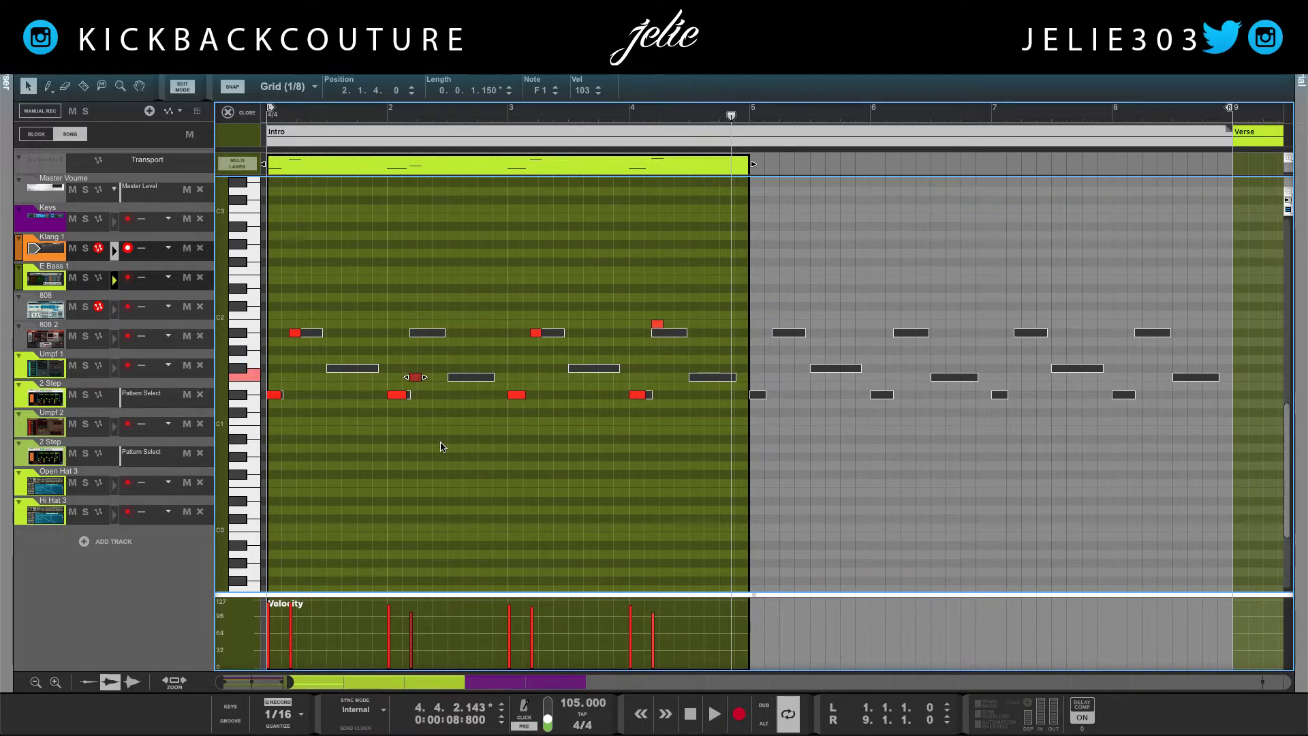
# Play the bass line and lower its B1 note in bar 4 to F1
pyautogui.press('space')
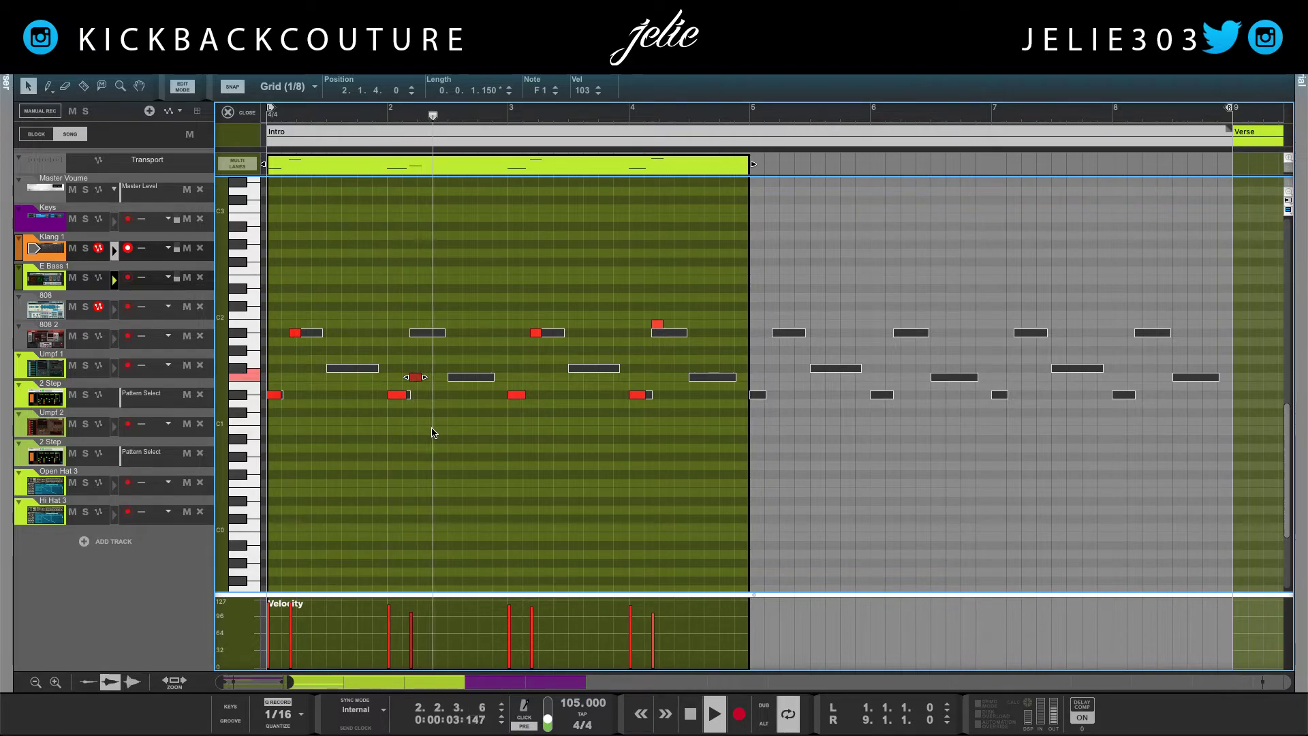
pyautogui.click(658, 325)
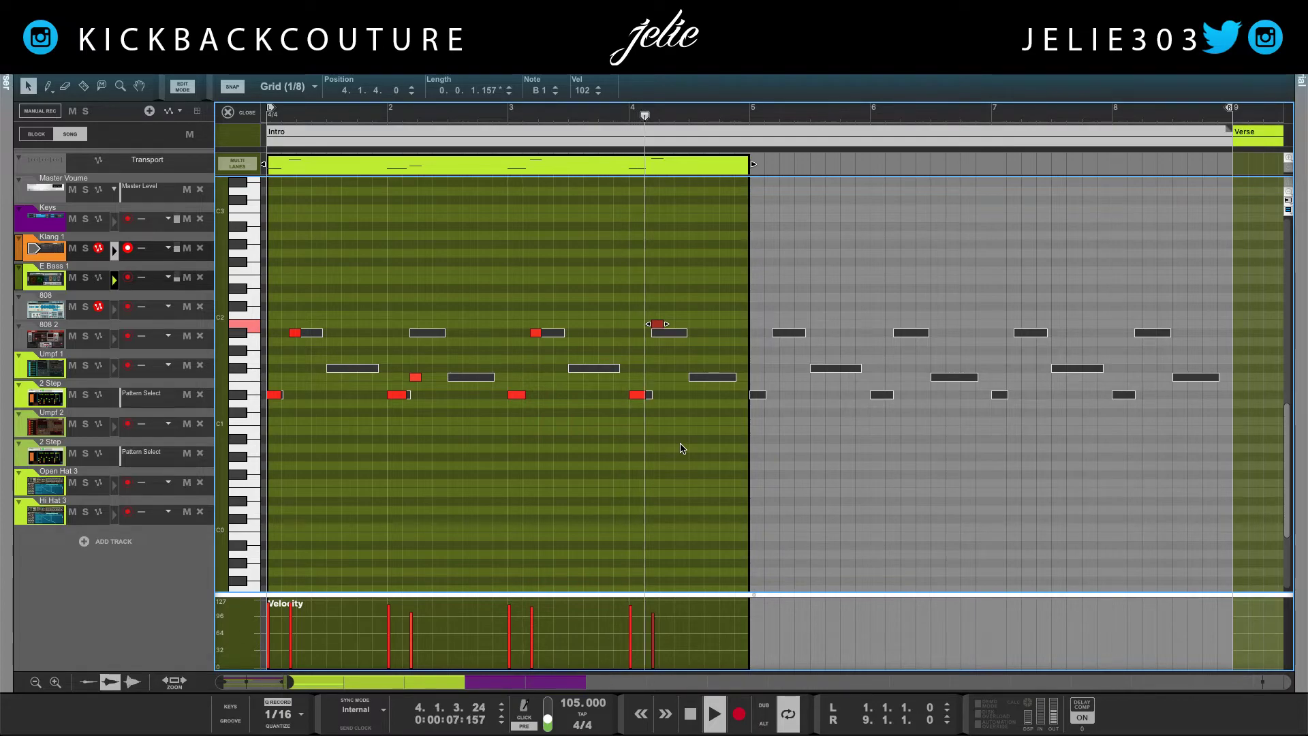
pyautogui.press('Down')
pyautogui.press('Down')
pyautogui.press('Down')
pyautogui.press('Down')
pyautogui.press('Down')
pyautogui.press('Down')
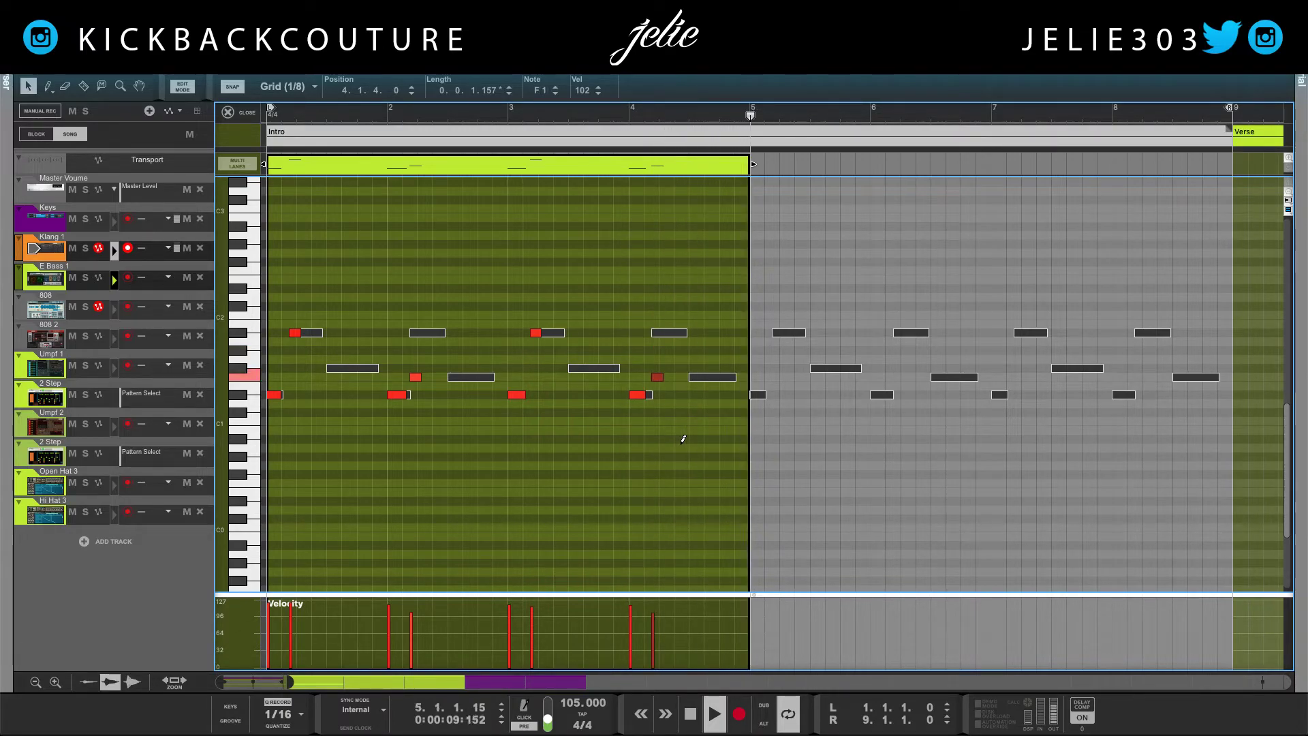
pyautogui.press('space')
# Duplicate the four-bar bass clip so it also fills bars 5 to 8, and close the clip editor
pyautogui.click(601, 171)
pyautogui.hotkey('ctrl', 'd')
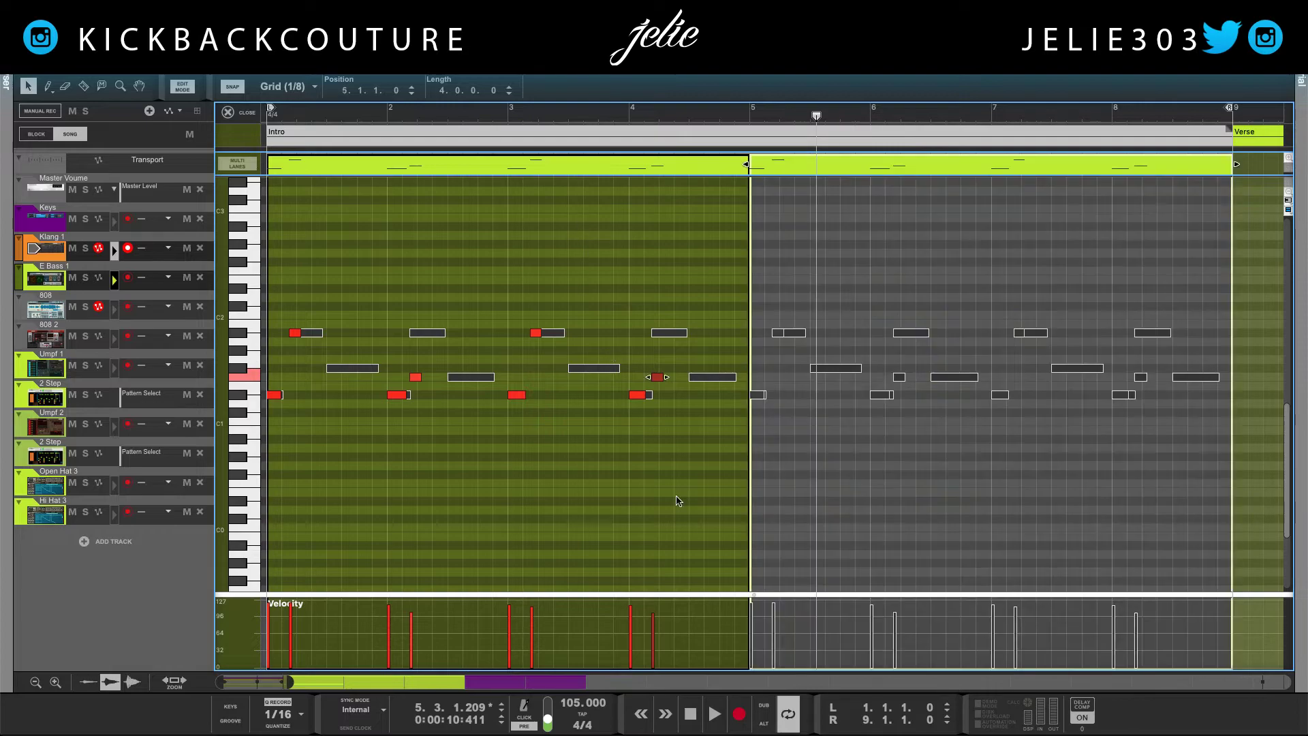
pyautogui.click(228, 115)
# Play the Intro from the start and go from the Electric Bass to the Umpf drum device in the rack
pyautogui.press('Home')
pyautogui.press('space')
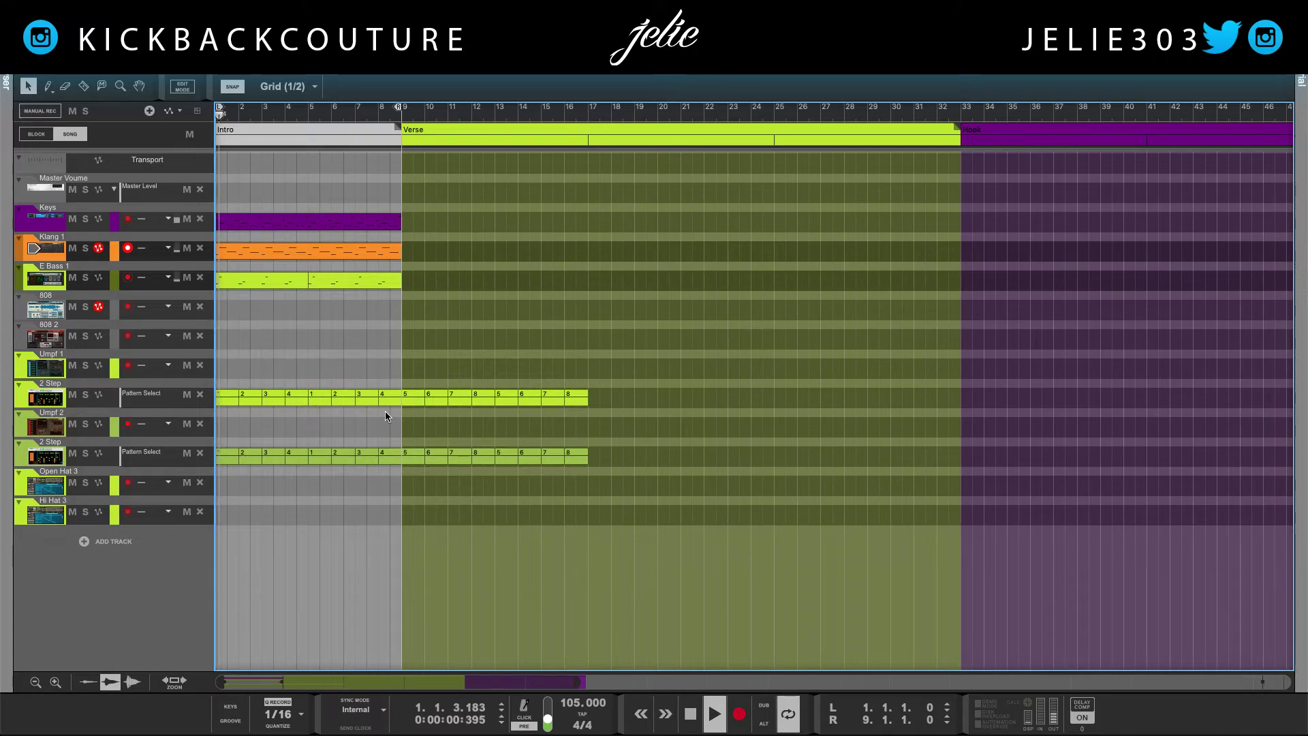
pyautogui.press('F6')
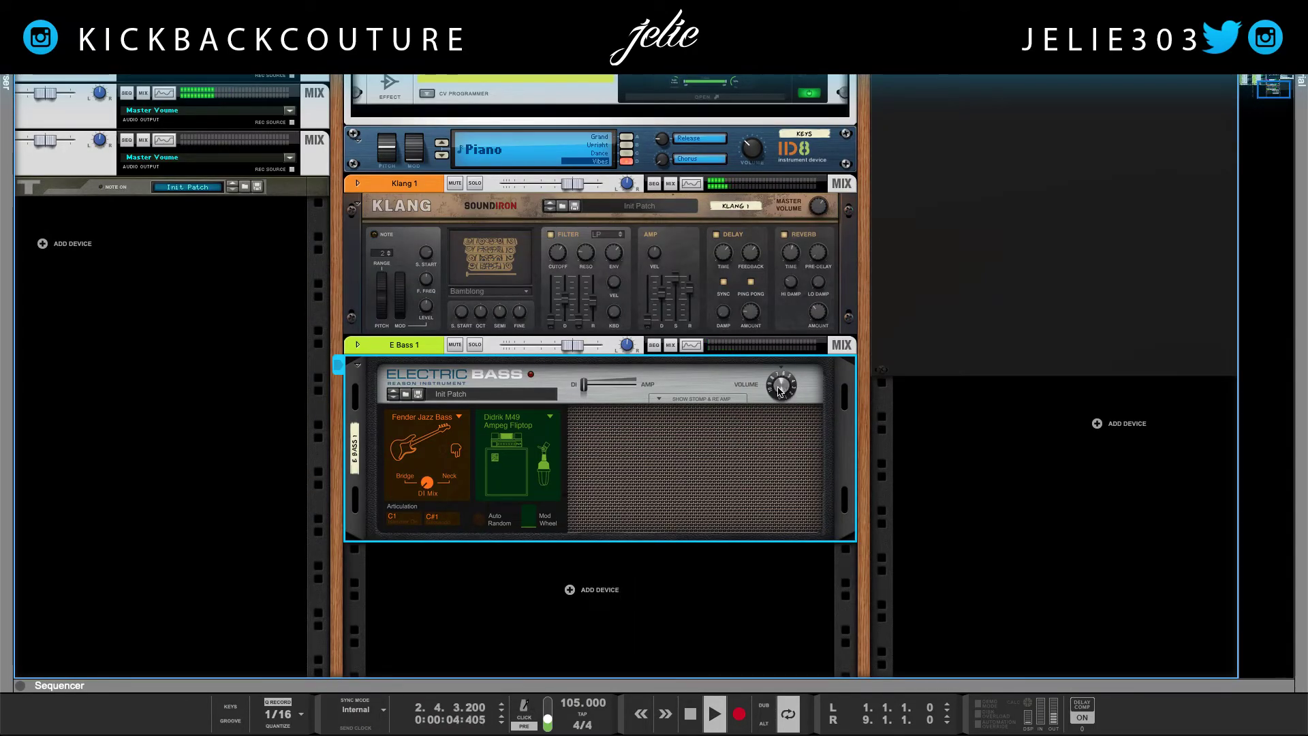
pyautogui.scroll(10, 347, 465)
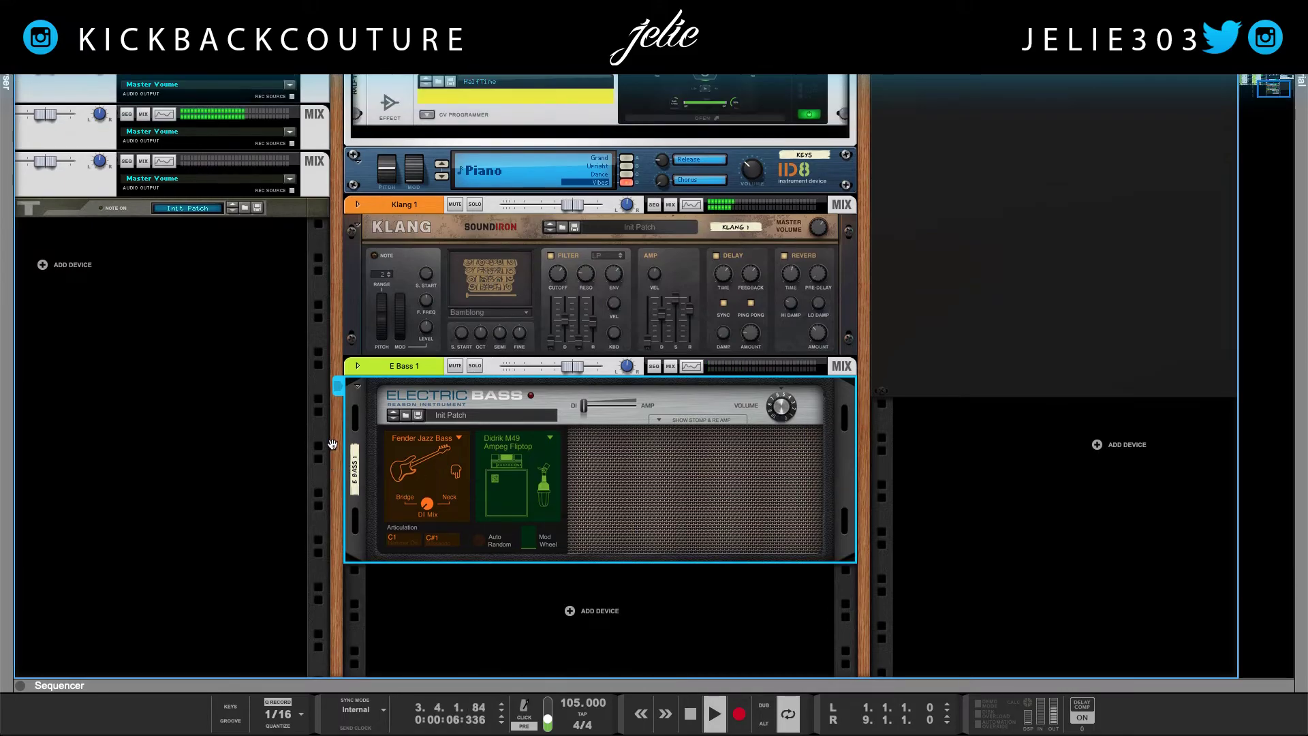
pyautogui.hscroll(-2, 348, 465)
pyautogui.scroll(10, 347, 465)
pyautogui.hscroll(-3, 348, 465)
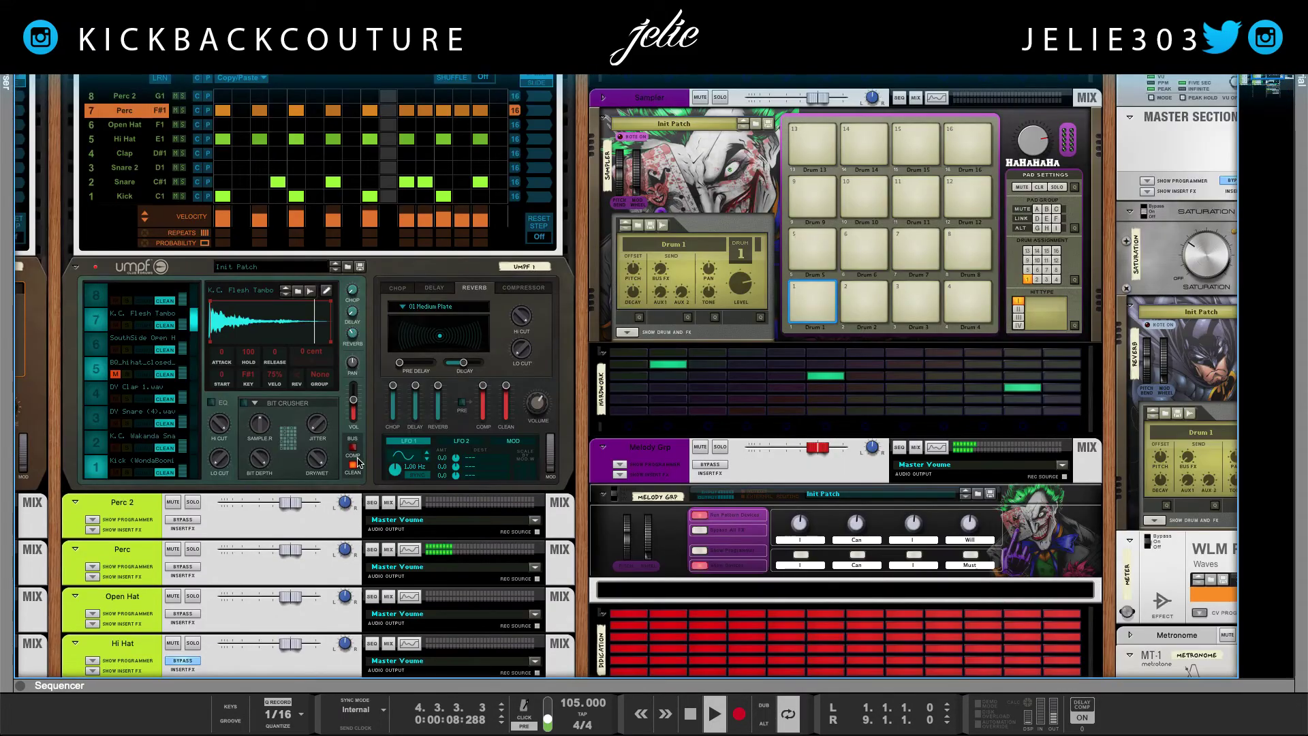